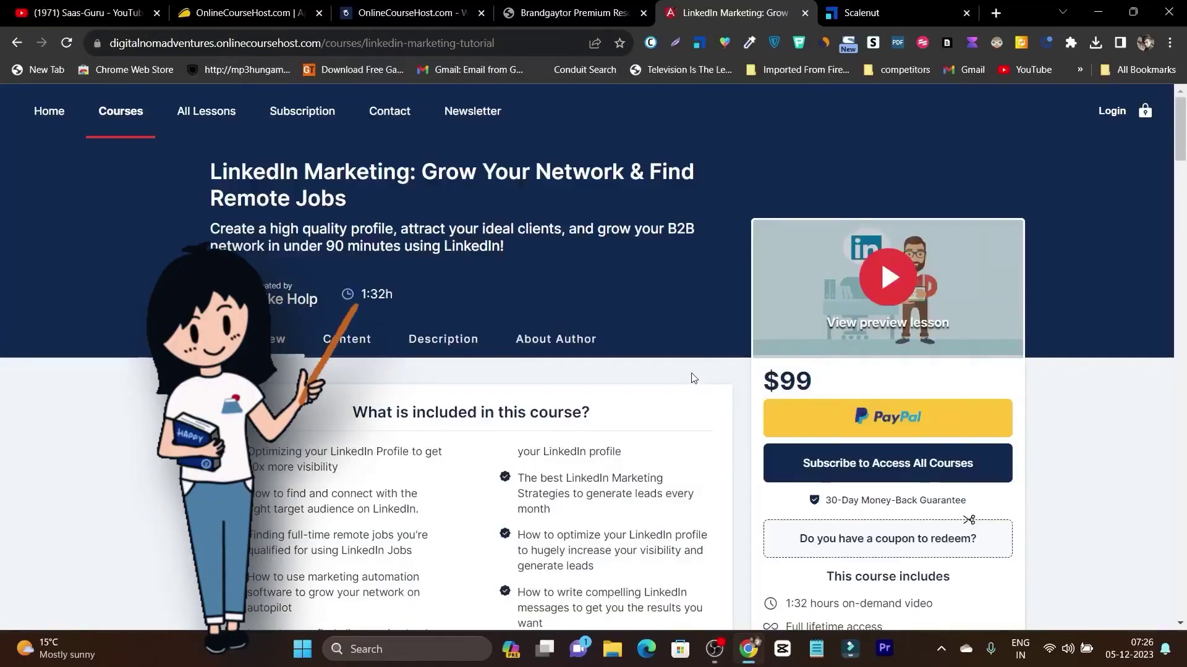
Step: Examine the LinkedIn Marketing sample course page, including what the course includes and its course content sections
scroll(727, 335, down, 5)
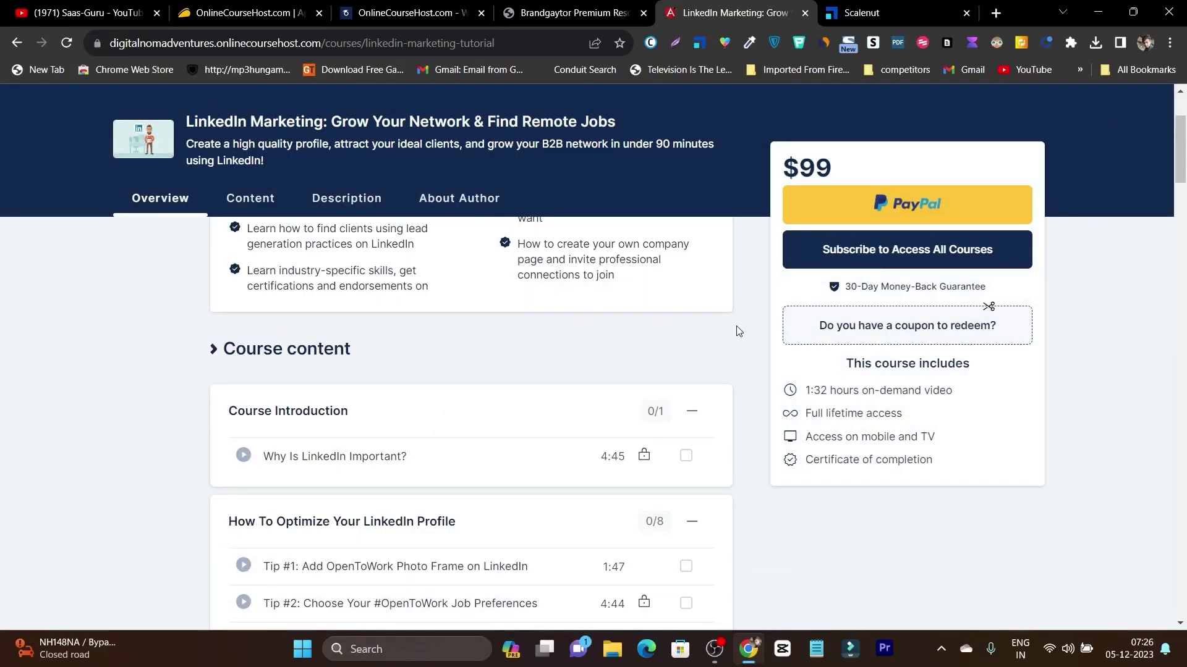
scroll(736, 331, down, 4)
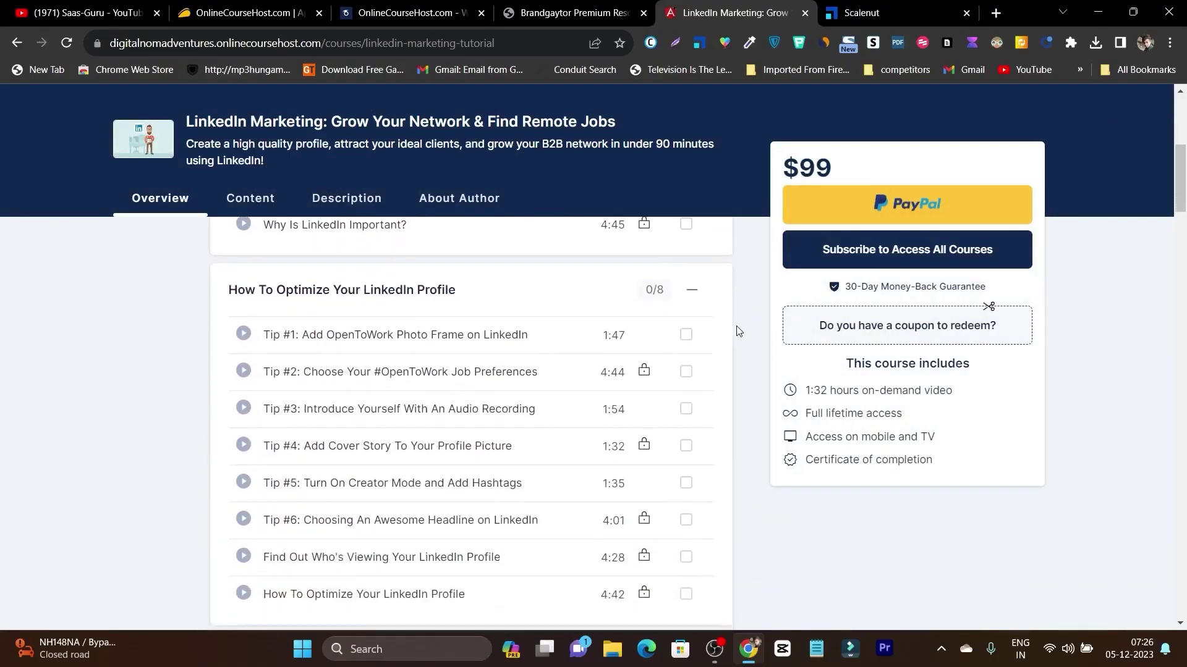
scroll(737, 331, up, 8)
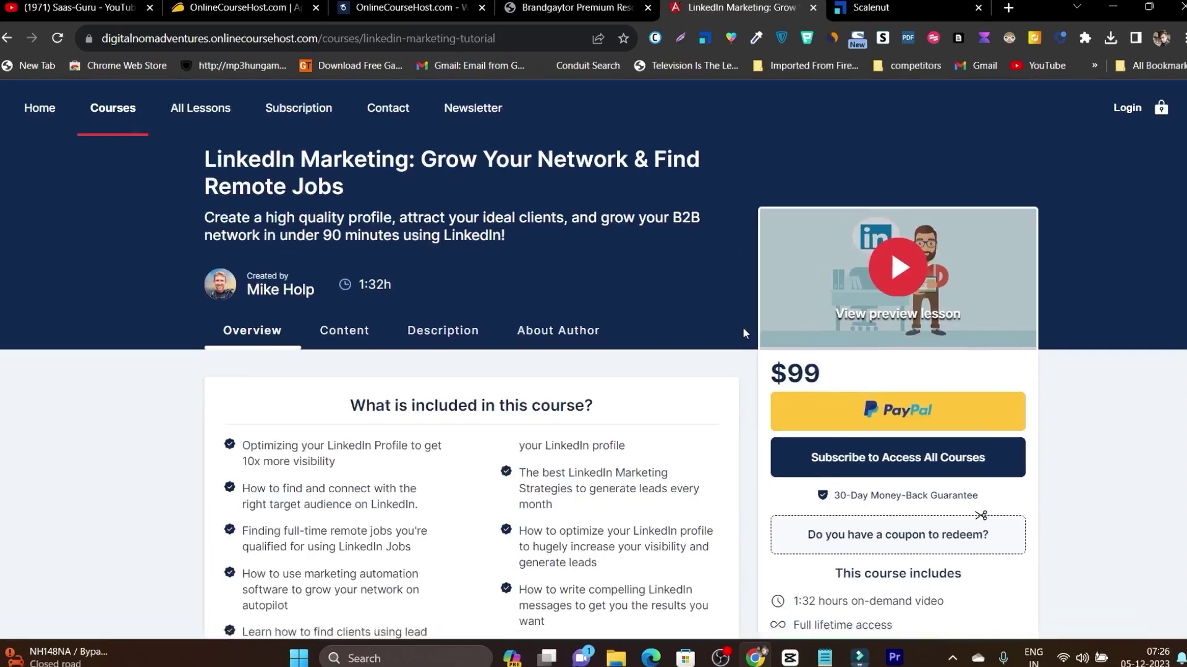
scroll(736, 331, down, 7)
scroll(818, 356, down, 12)
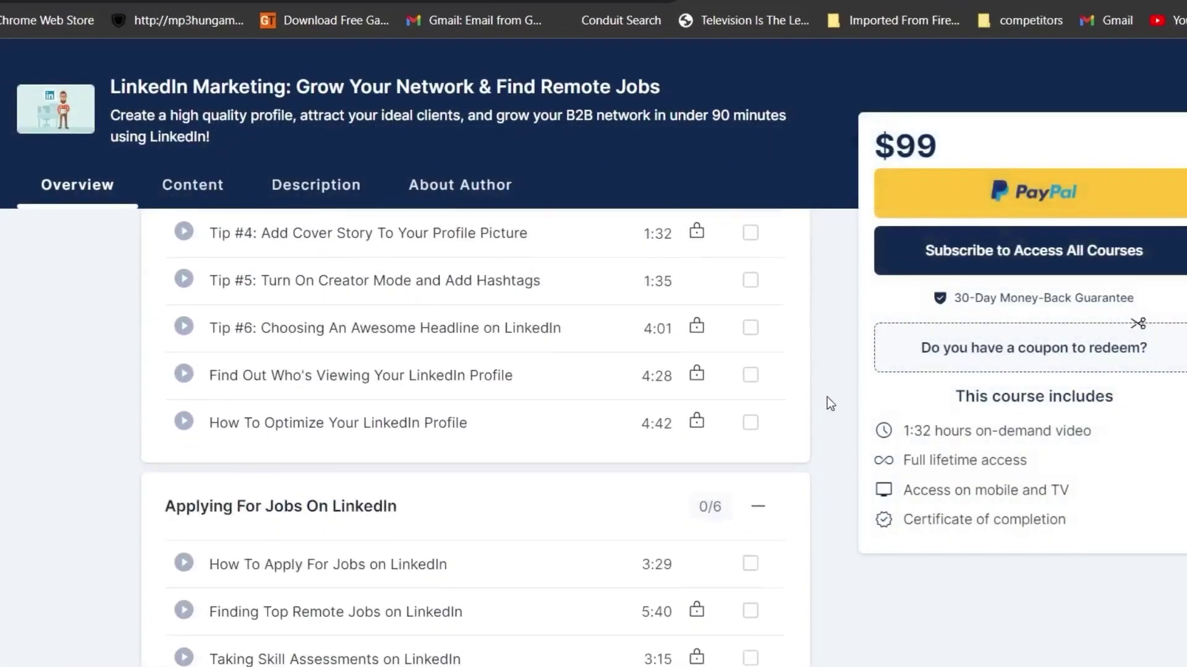
scroll(830, 403, down, 3)
scroll(829, 336, up, 14)
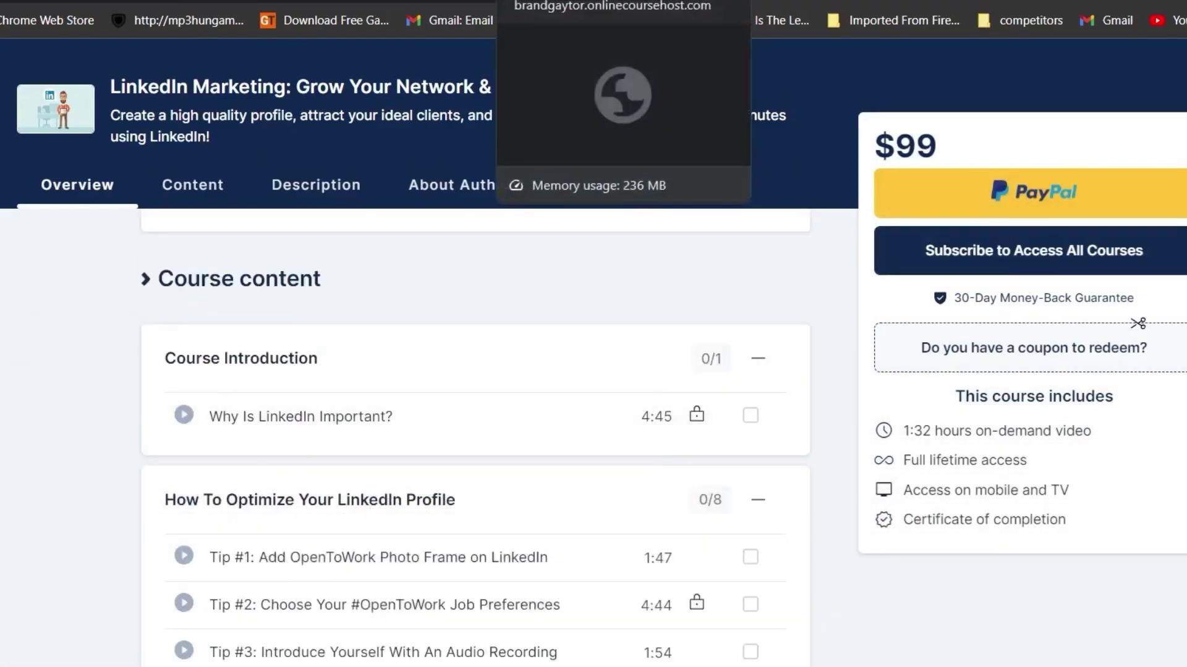
Step: Switch to the Internet Impact course editor and review its lesson sections and landing page settings
click(557, 2)
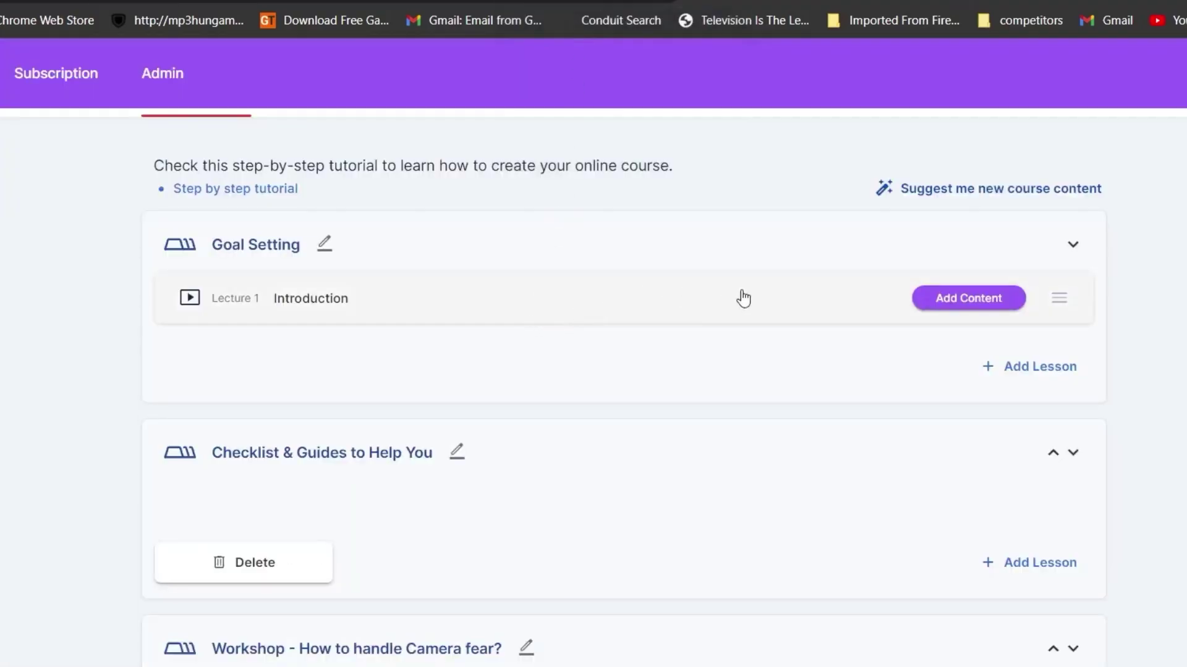
scroll(743, 299, down, 8)
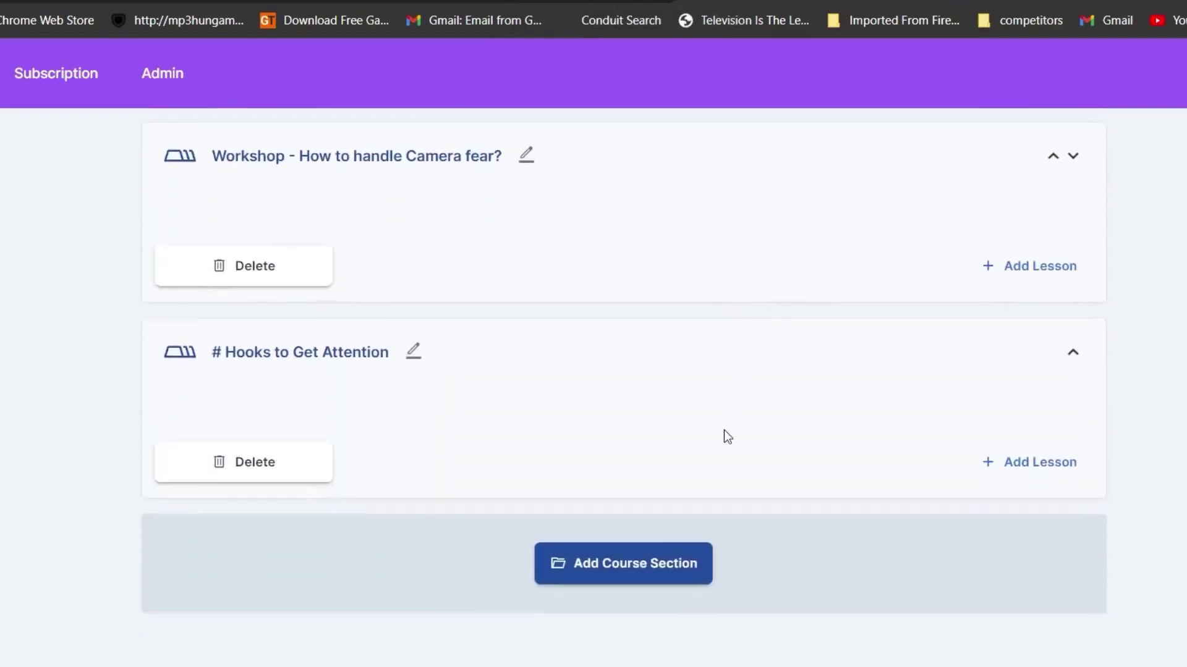
scroll(725, 427, up, 10)
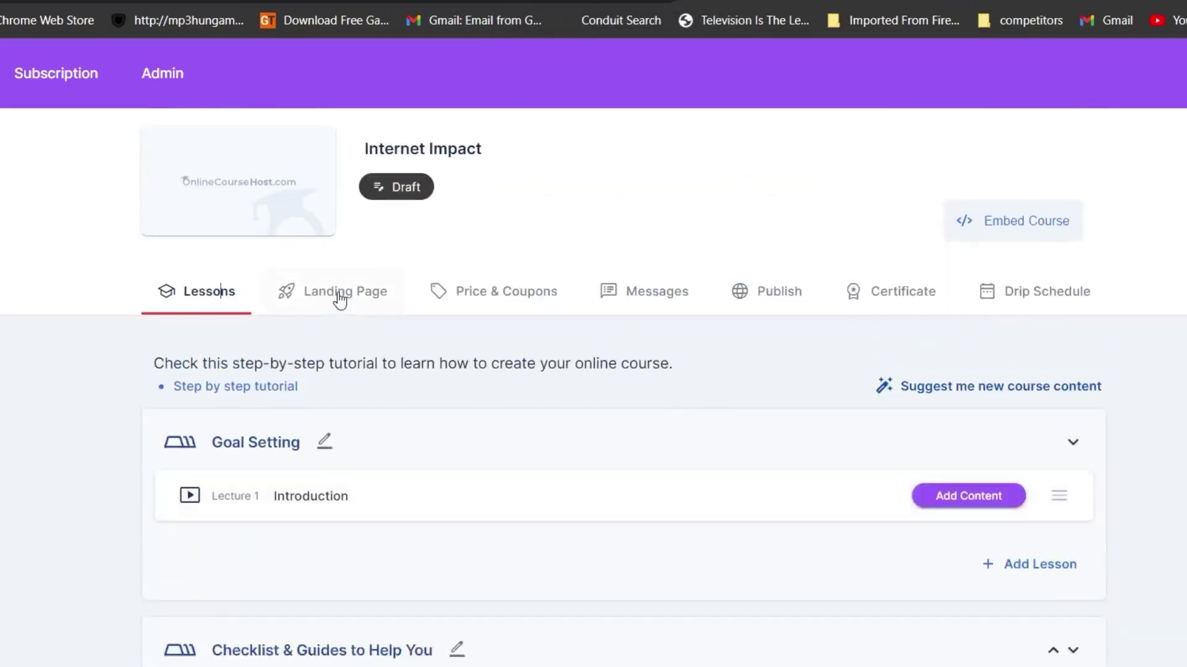
click(399, 295)
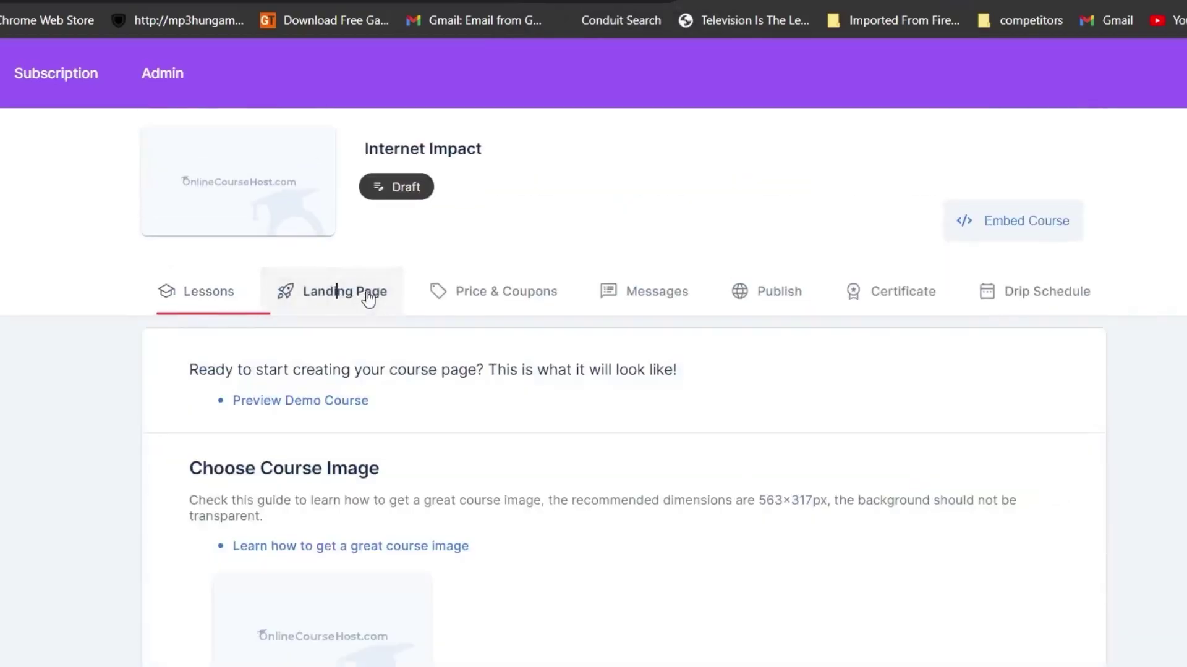
click(229, 297)
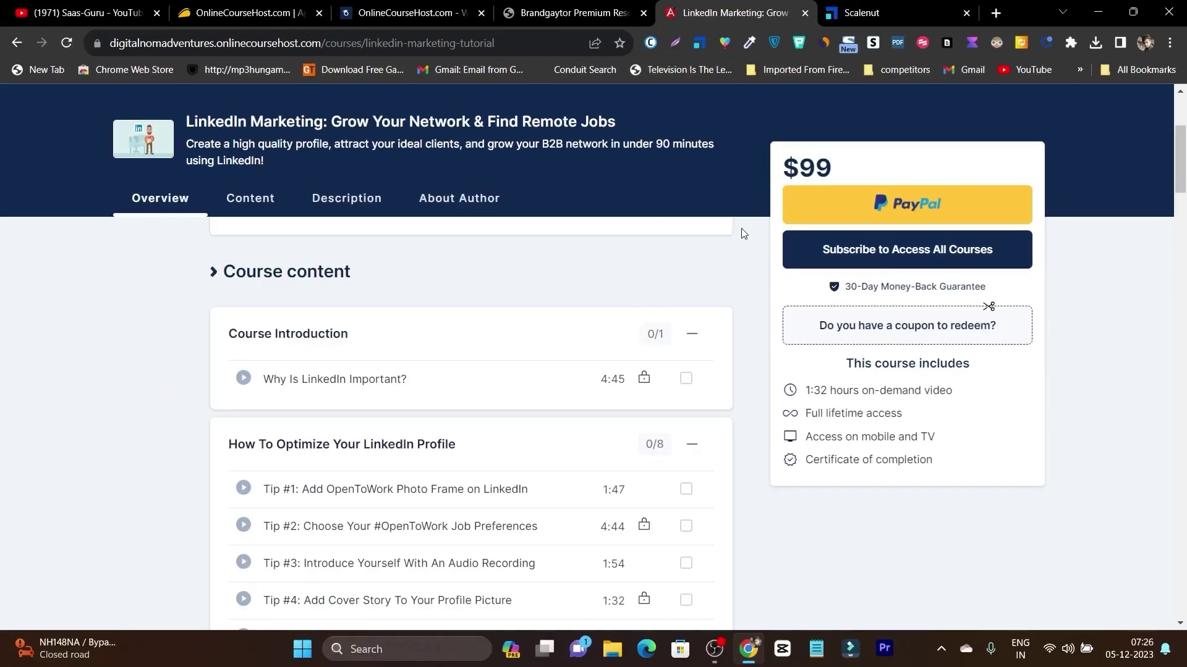
Step: Review the LinkedIn Marketing sample course page's overview, content list and author information
scroll(742, 294, up, 5)
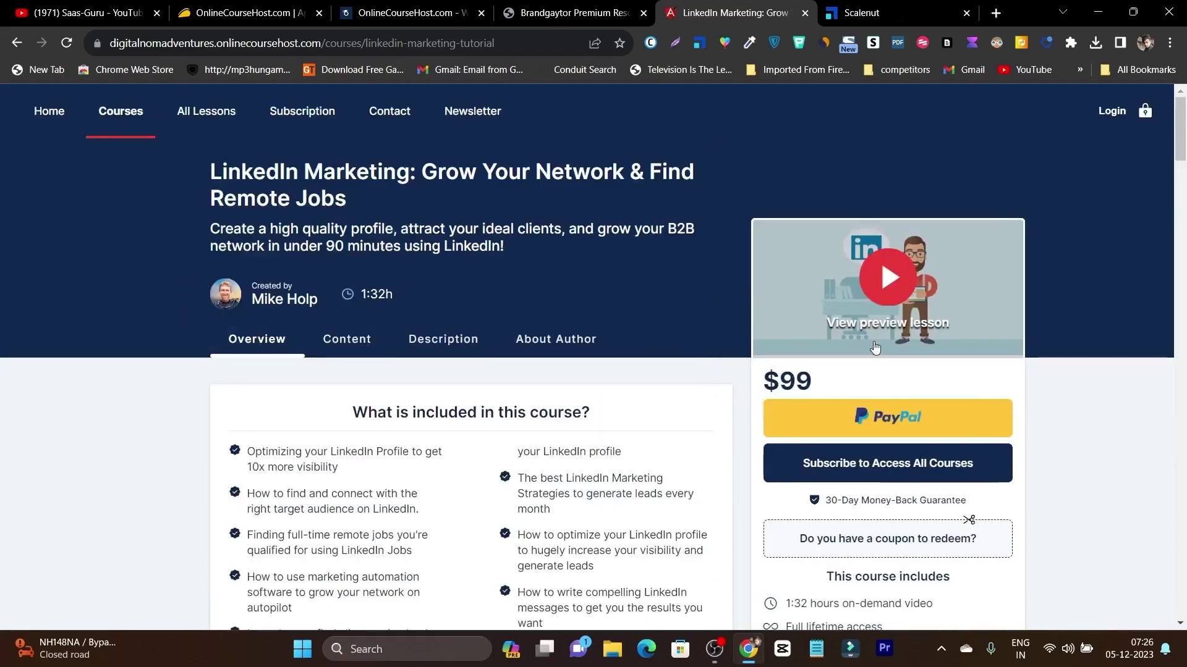
scroll(875, 347, down, 5)
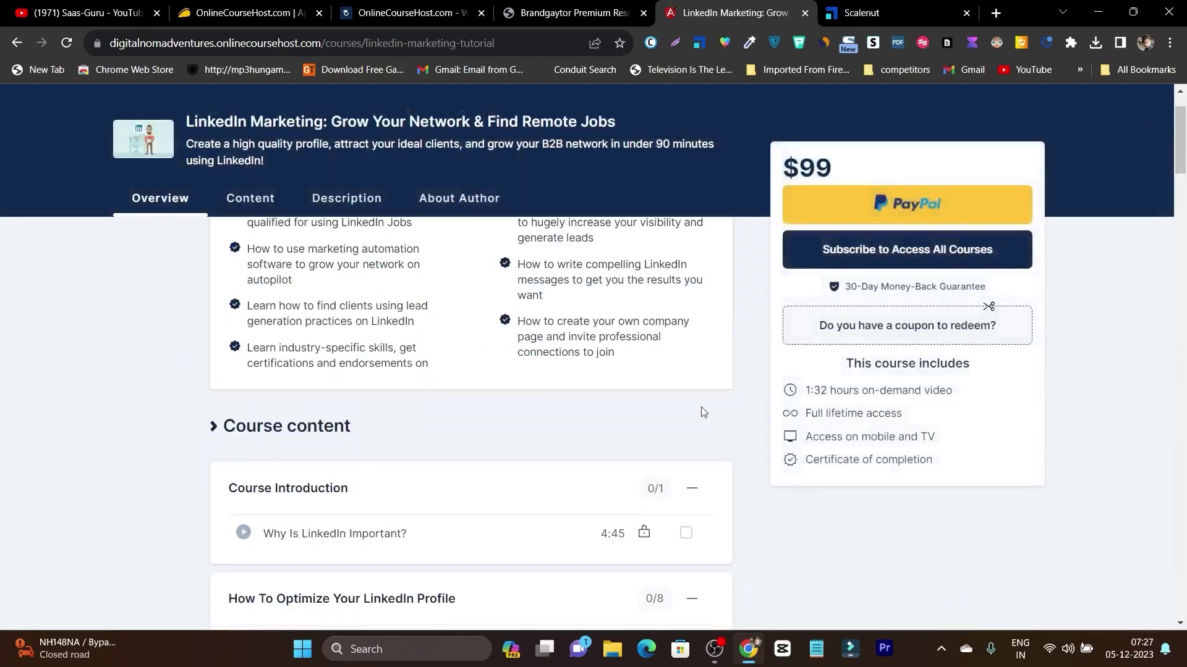
scroll(489, 370, up, 5)
click(346, 339)
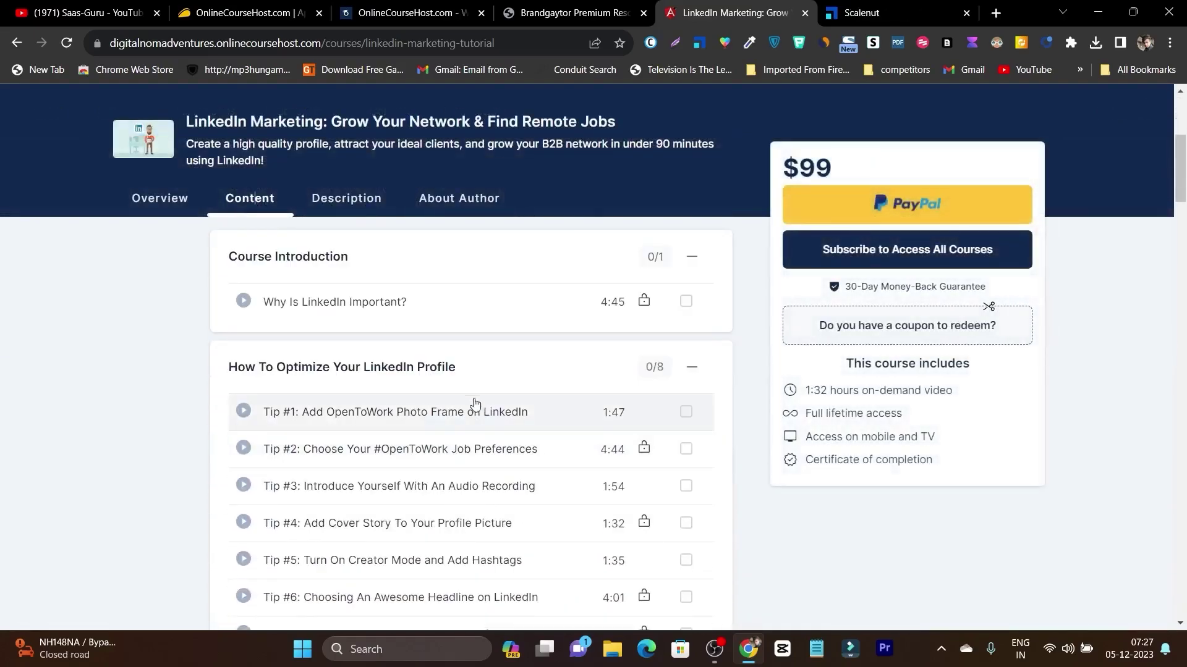
click(457, 200)
scroll(473, 401, down, 10)
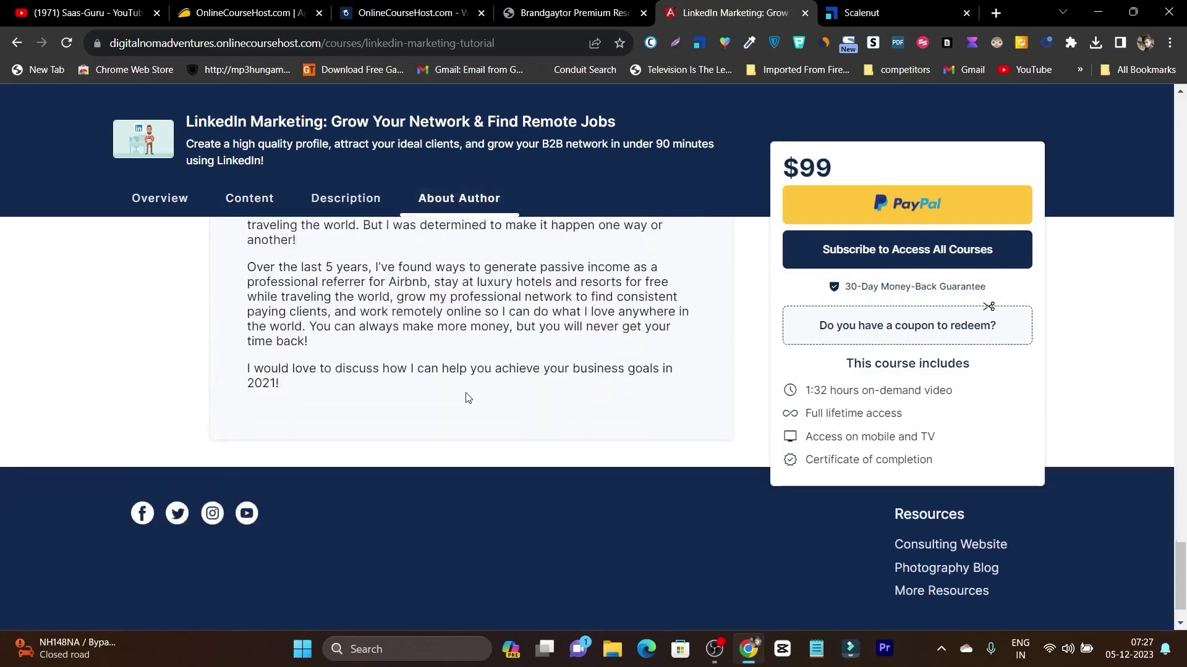
scroll(466, 397, down, 1)
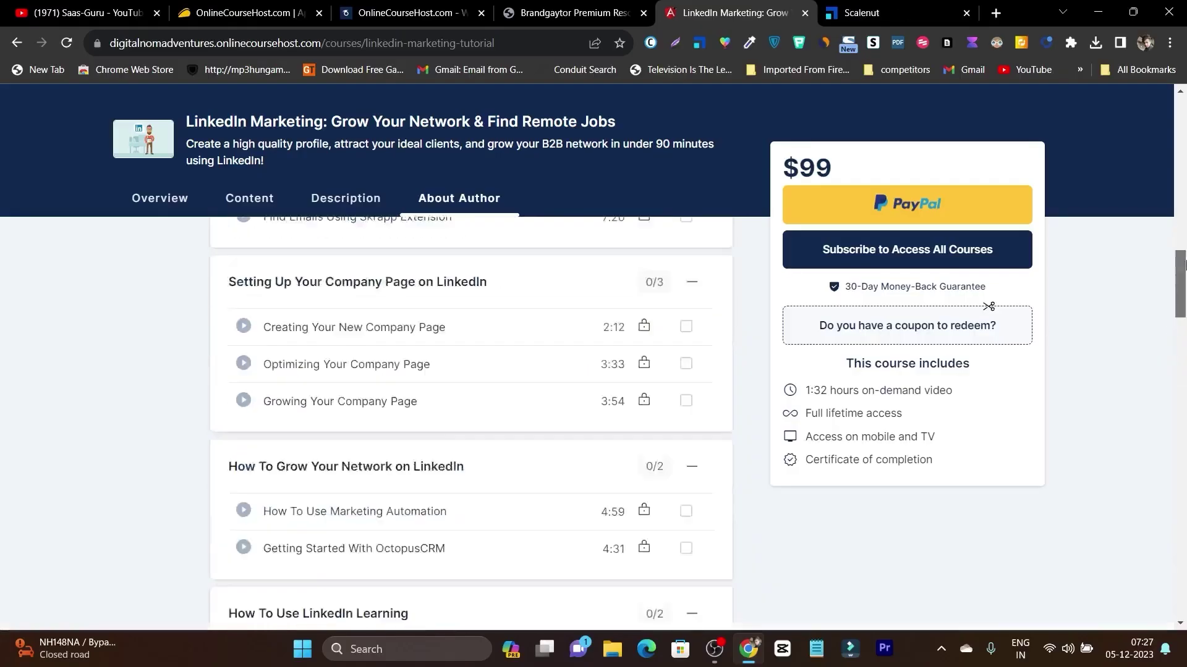
scroll(624, 297, up, 15)
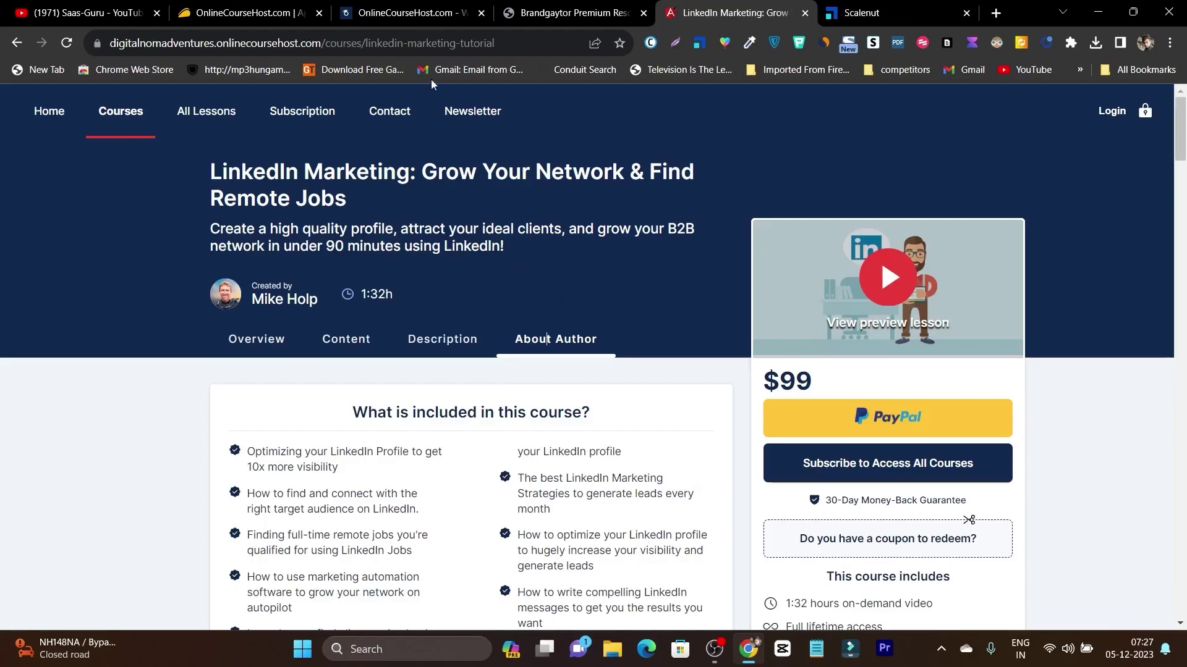
Step: Open the OnlineCourseHost.com pricing plans and compare the yearly and monthly prices
click(405, 12)
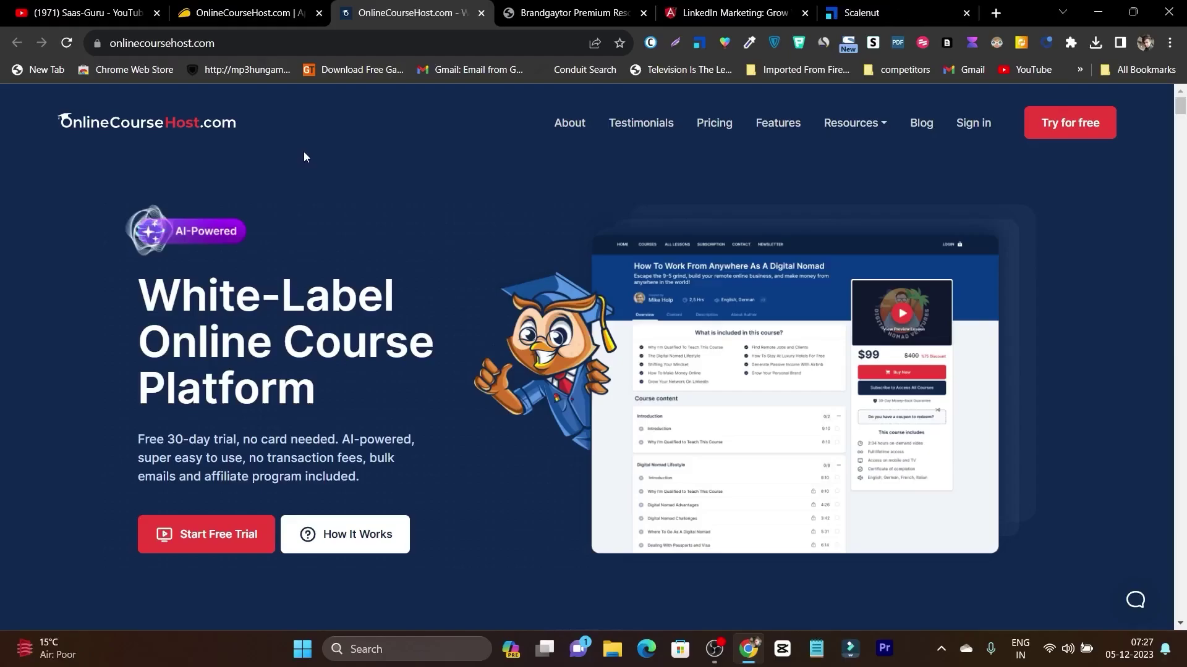
click(715, 127)
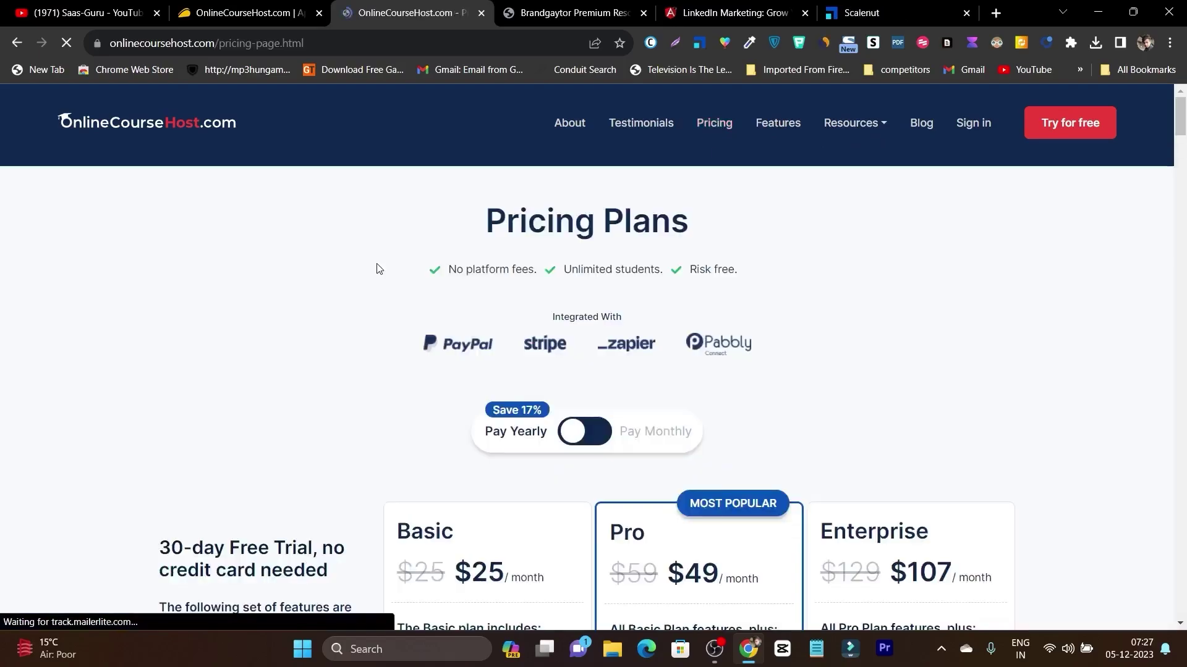
scroll(357, 338, down, 4)
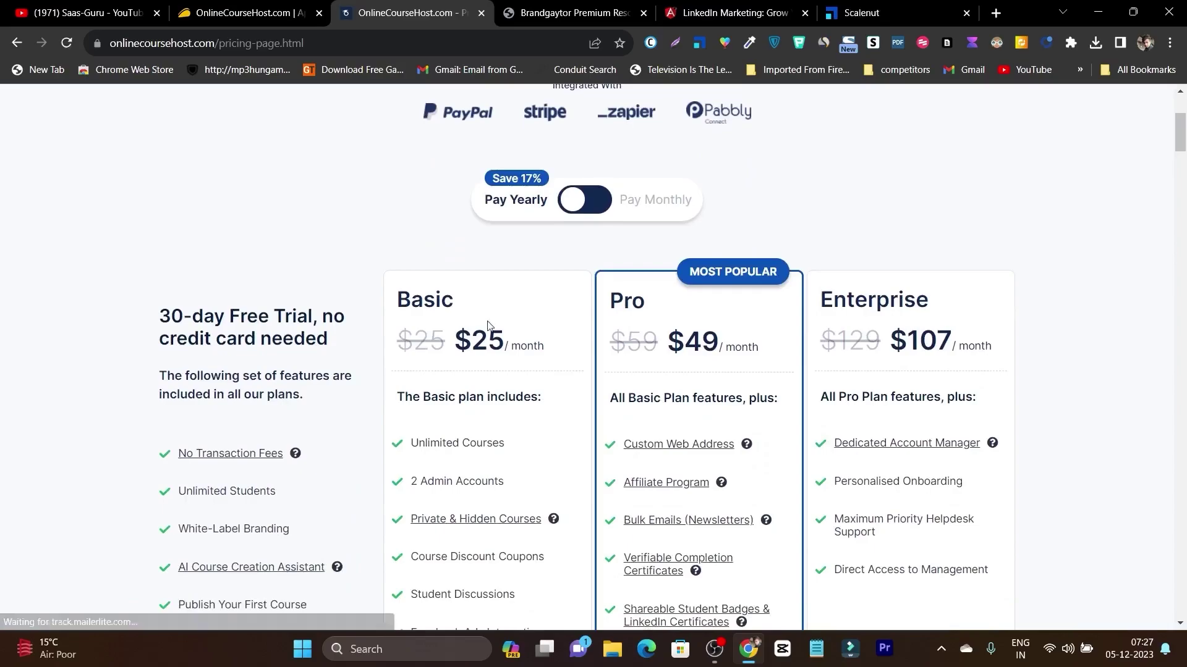
scroll(490, 337, down, 1)
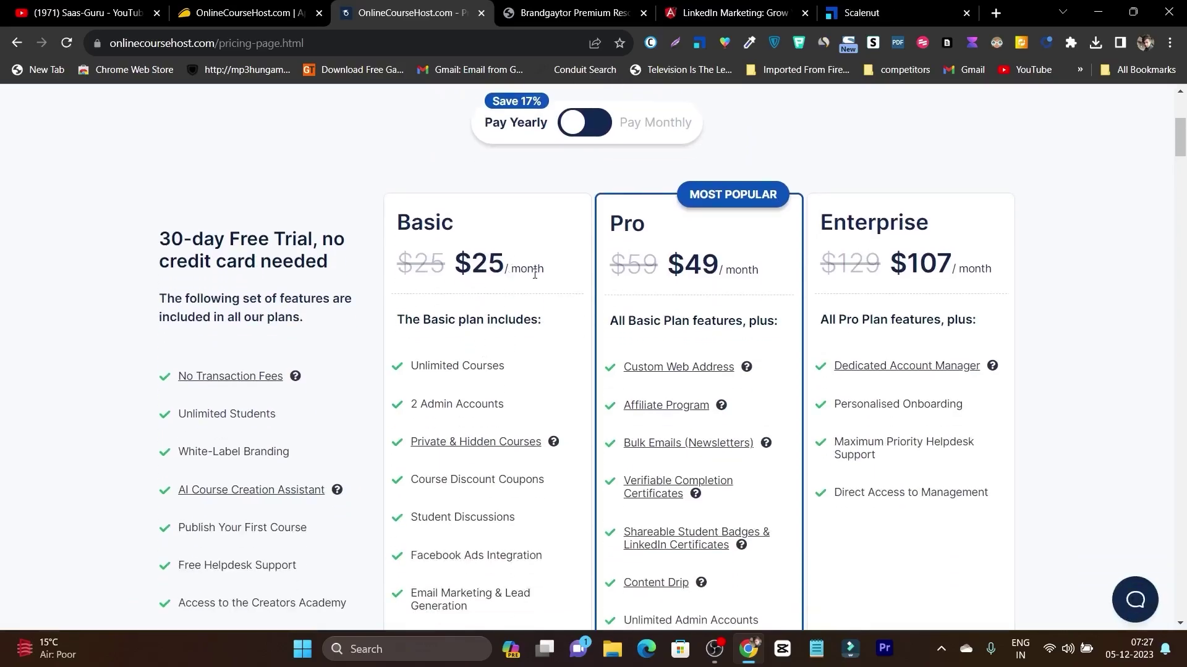
click(563, 127)
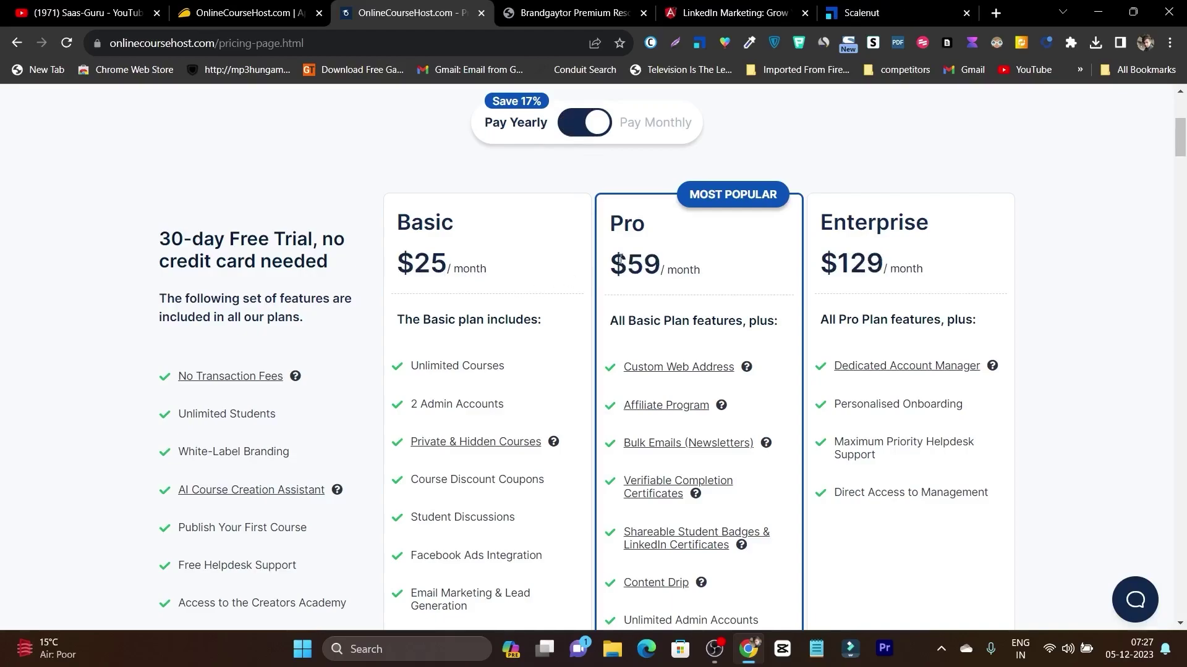
click(590, 127)
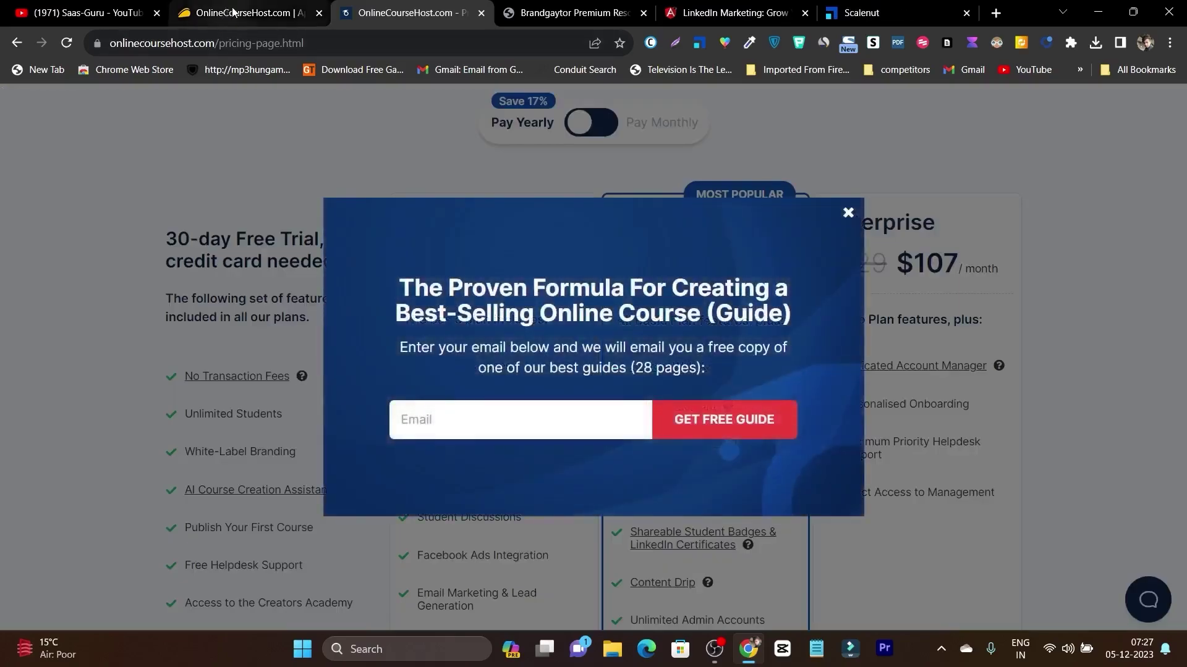
Step: Compare the AppSumo one-time price of the One Course Website plan with the regular pricing plans, dismissing the free guide popup
click(232, 13)
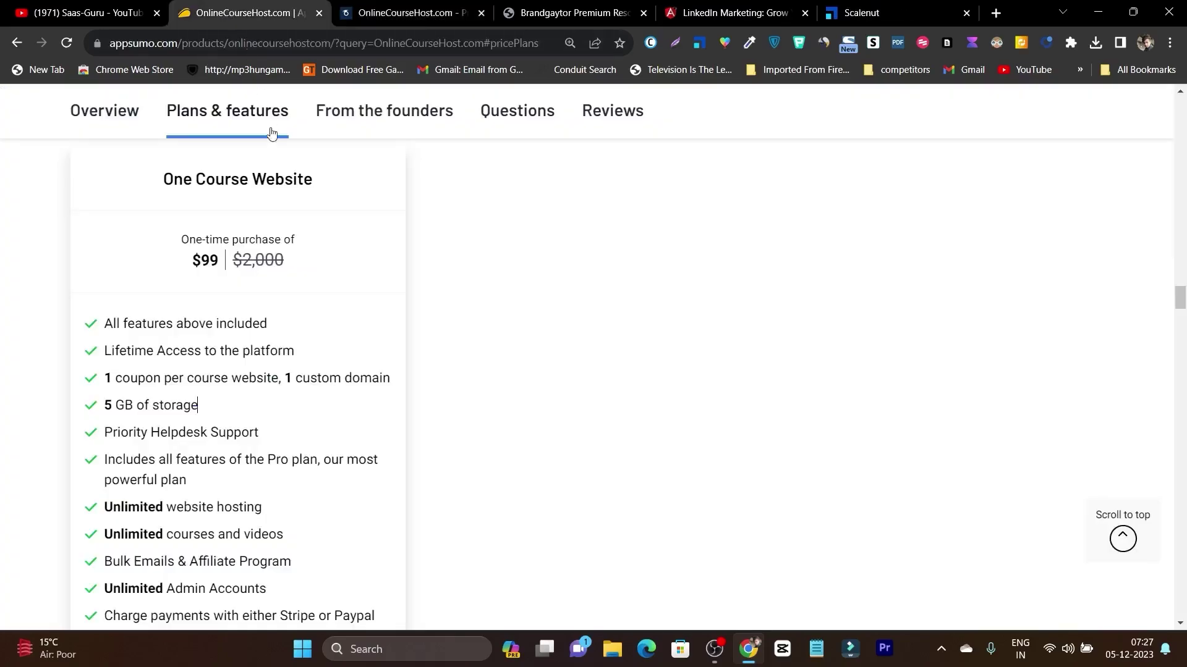
double_click(204, 260)
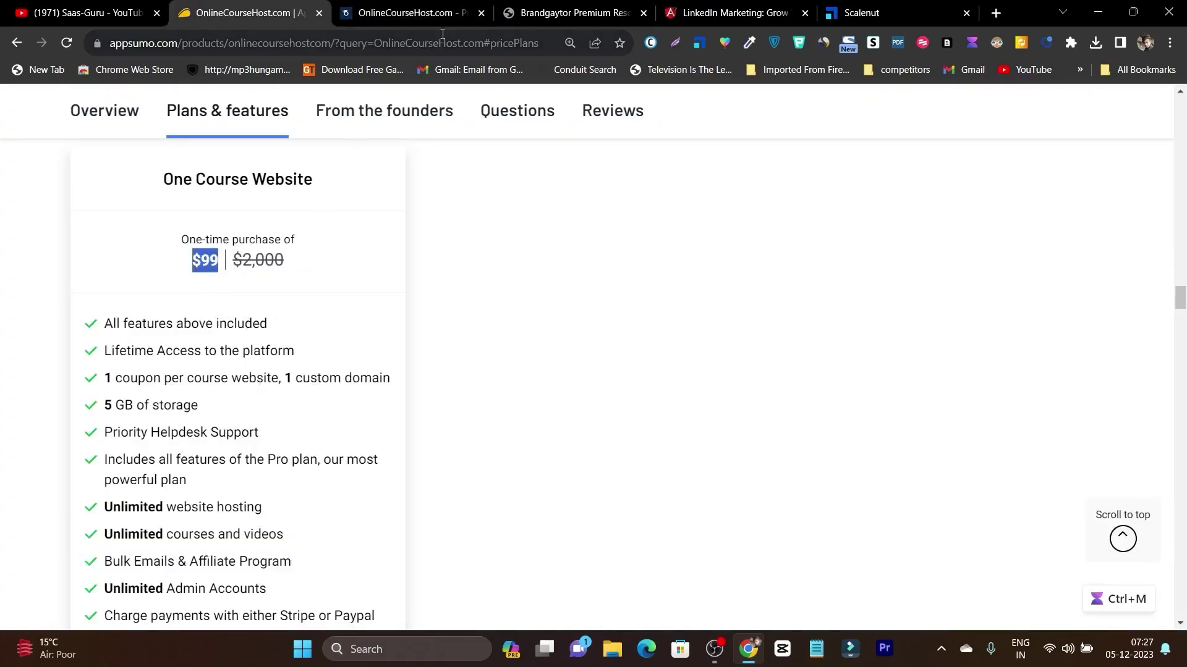
click(426, 9)
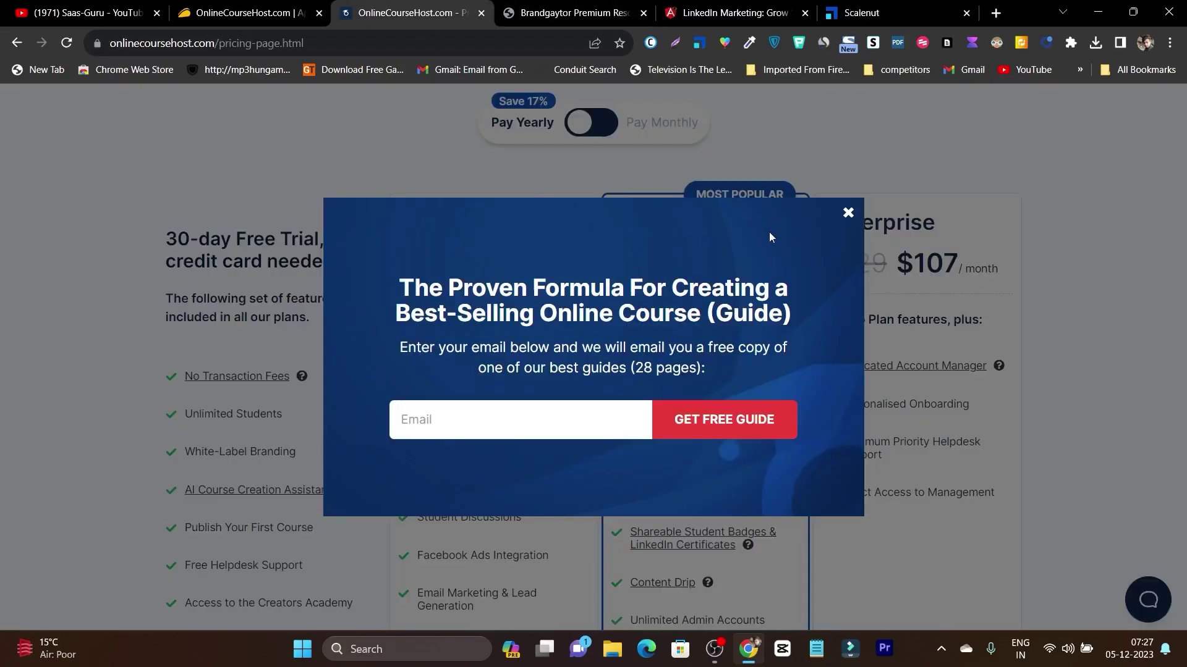
click(848, 212)
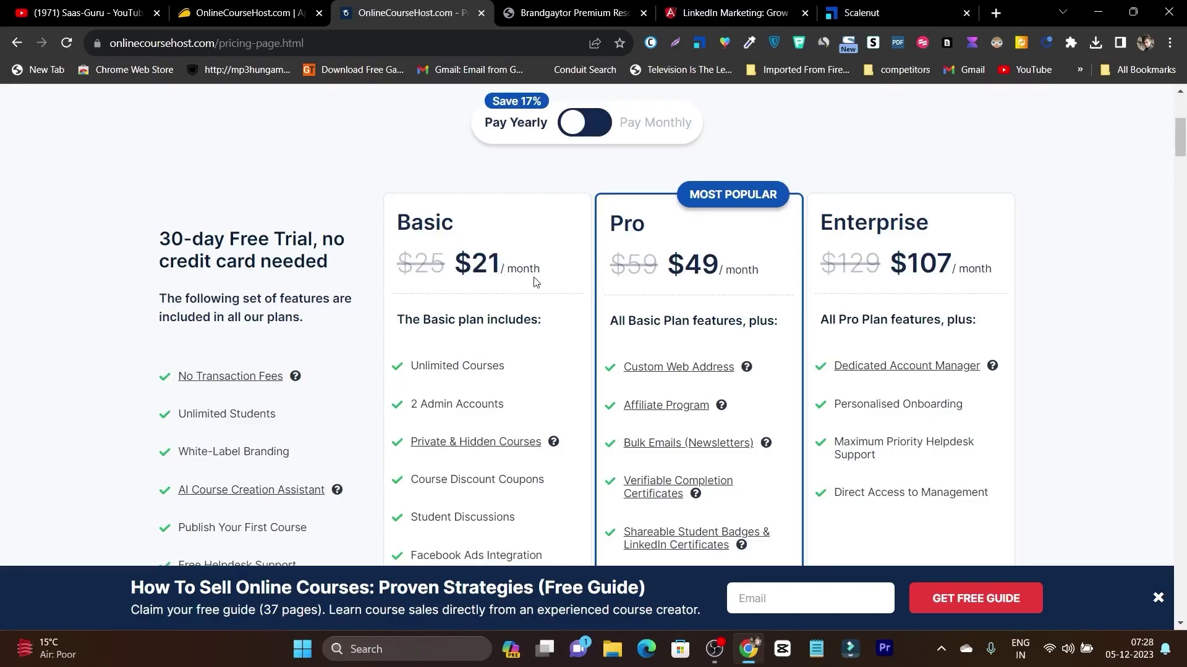
Step: Review the OnlineCourseHost.com lifetime deal on AppSumo, highlighting its short product description and reading the overview text
click(227, 6)
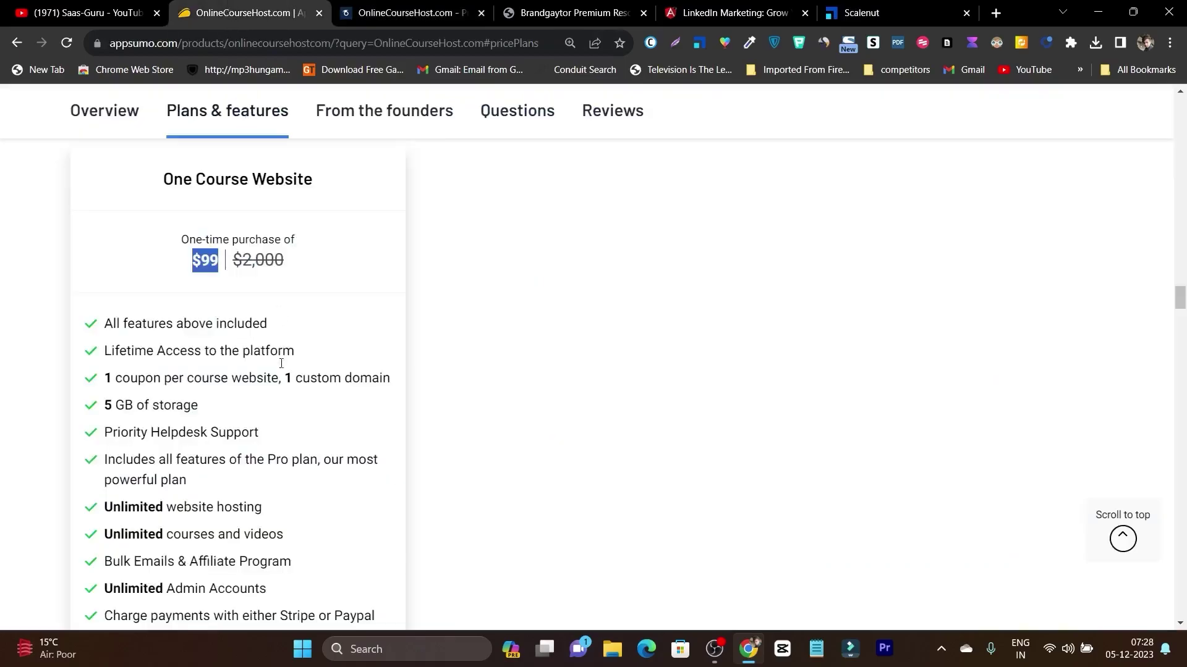
click(656, 338)
scroll(528, 389, up, 4)
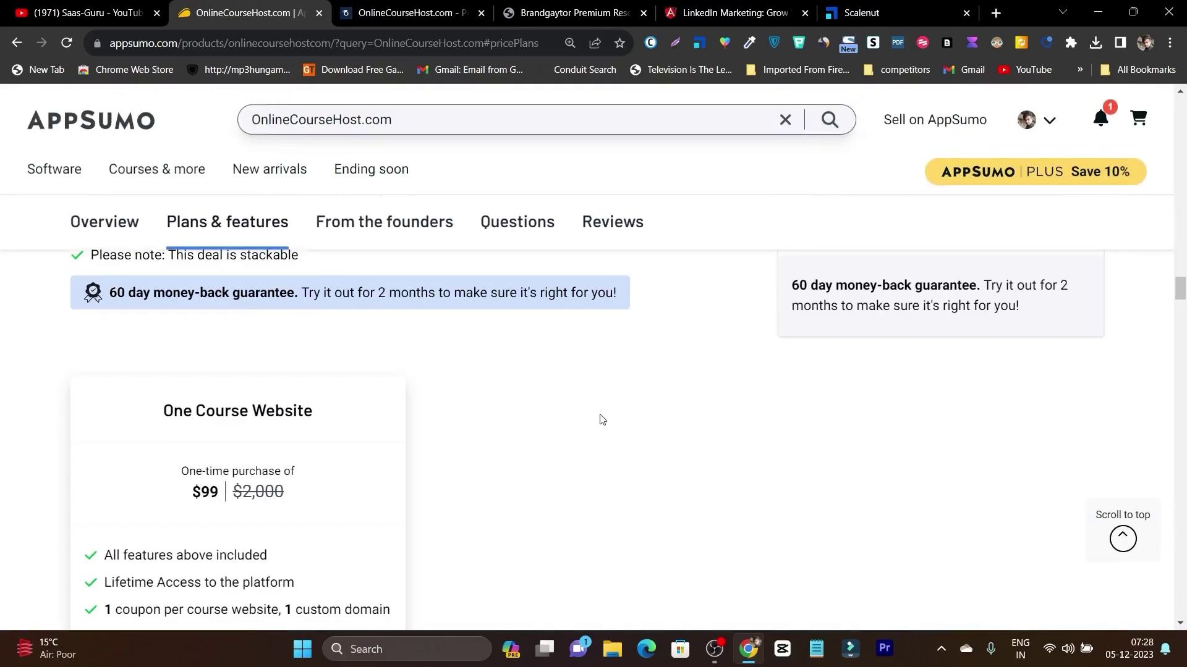
scroll(920, 252, up, 20)
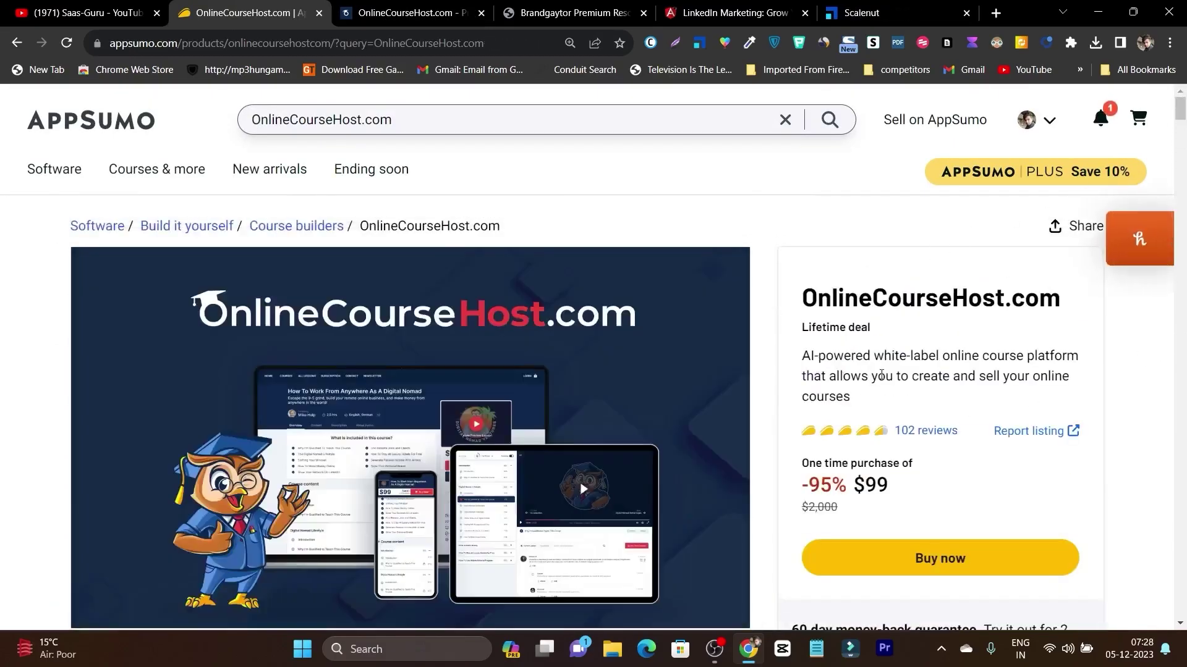
drag(802, 357, 955, 396)
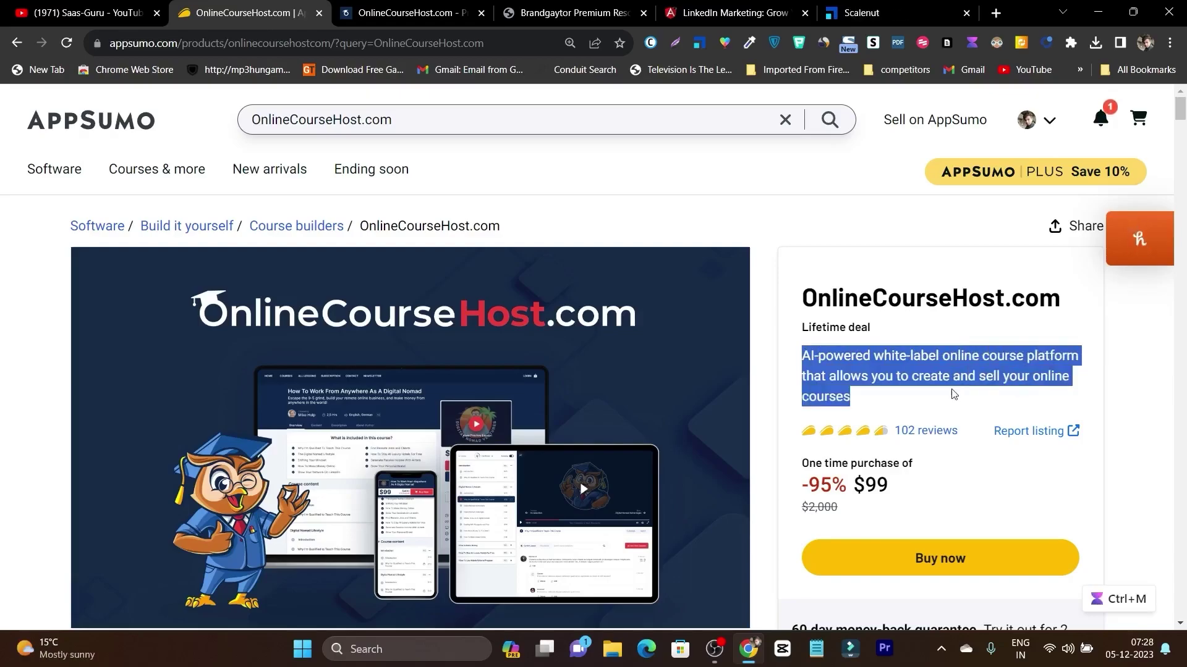
scroll(704, 322, down, 6)
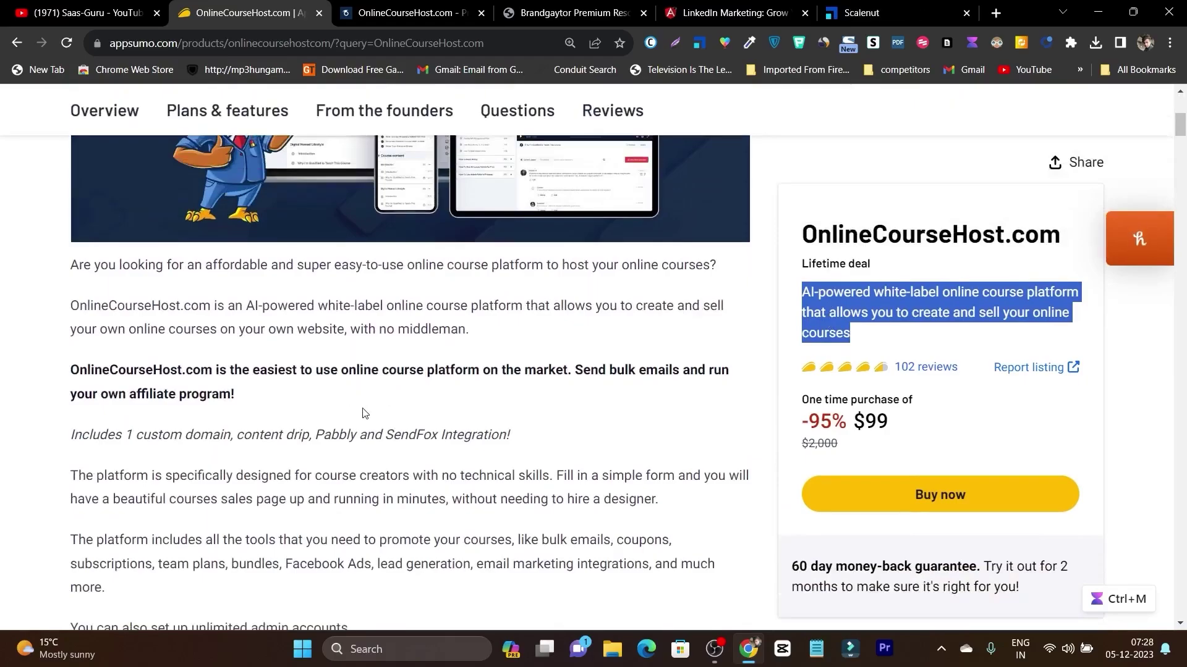
Step: Return to the Brandgaytor course site and open its list of all courses
click(405, 11)
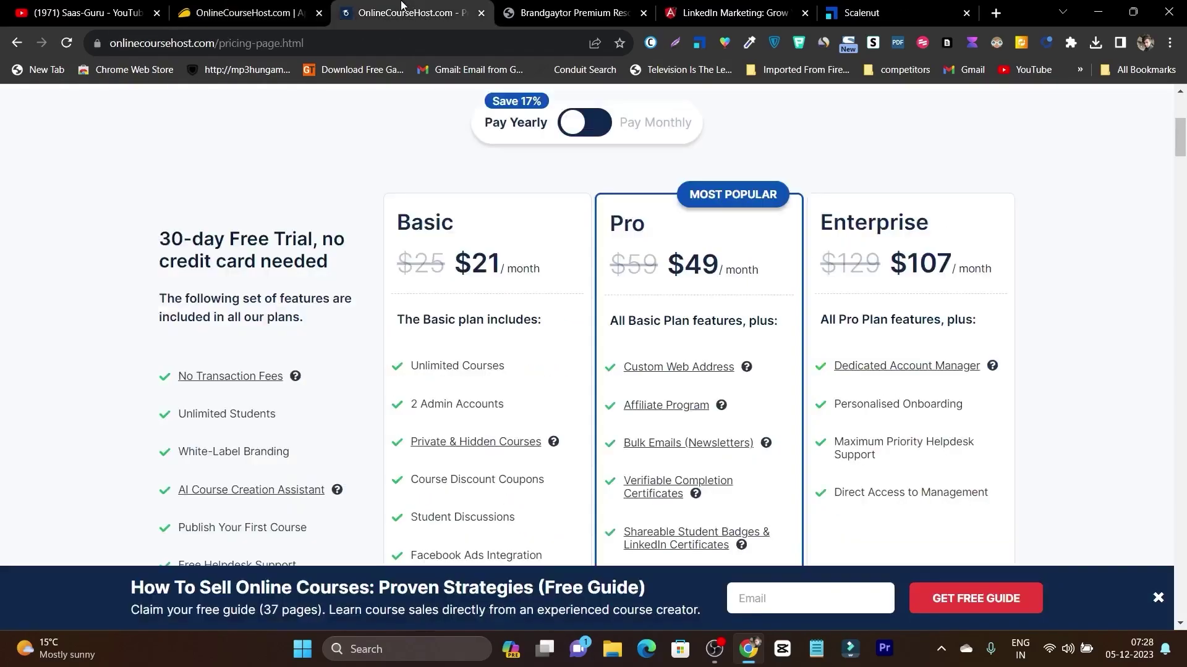
click(729, 12)
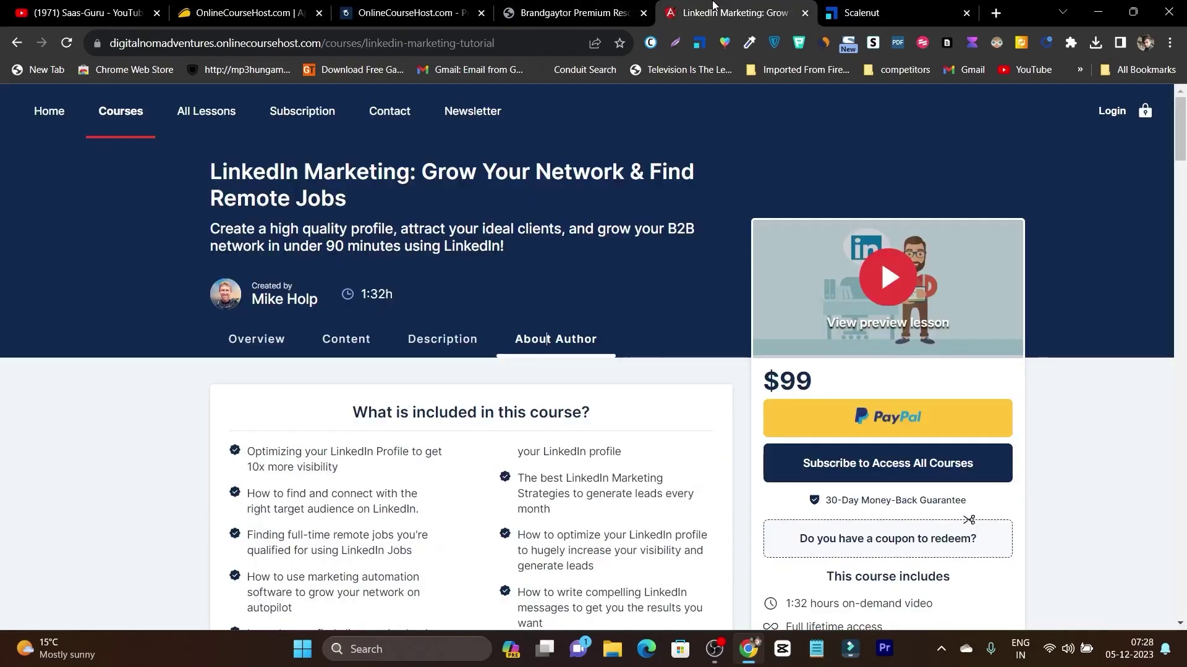
click(559, 12)
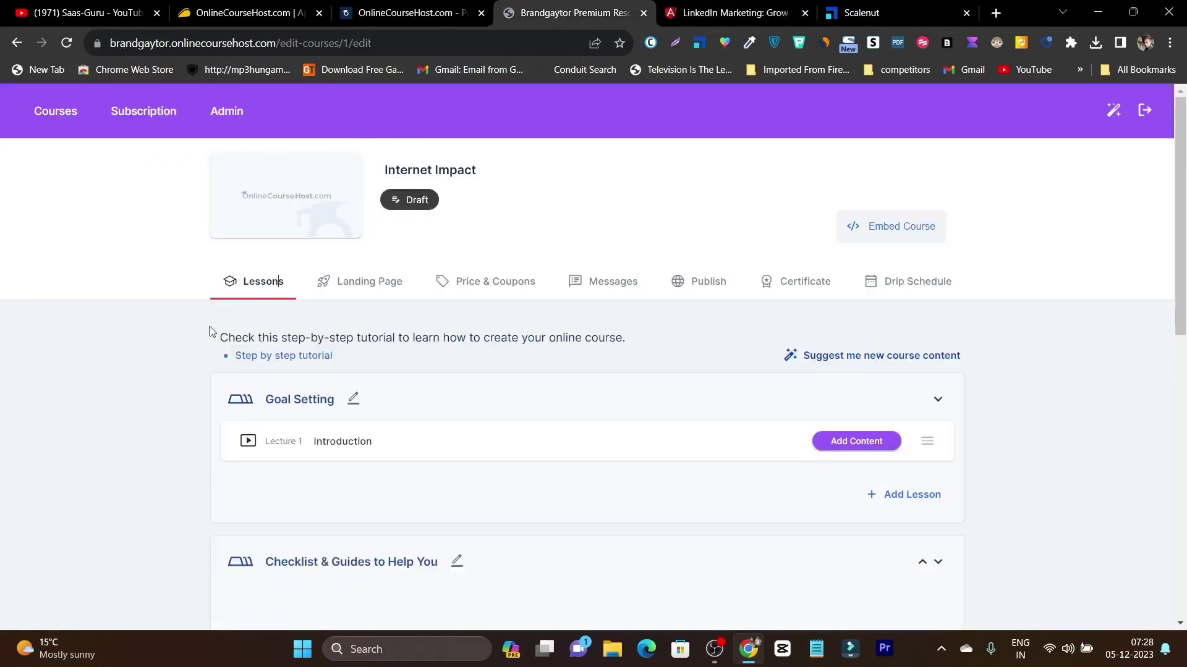
click(58, 115)
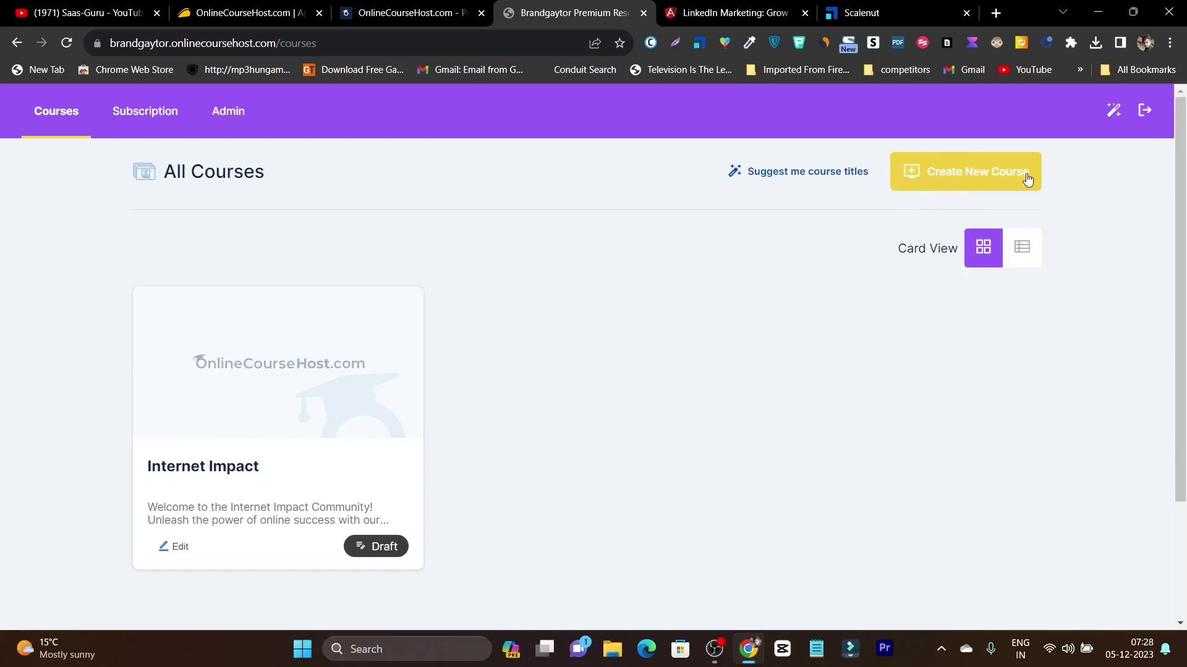
Step: Open the Internet Impact course for editing and review its lesson sections, opening and closing the new course section form
click(176, 549)
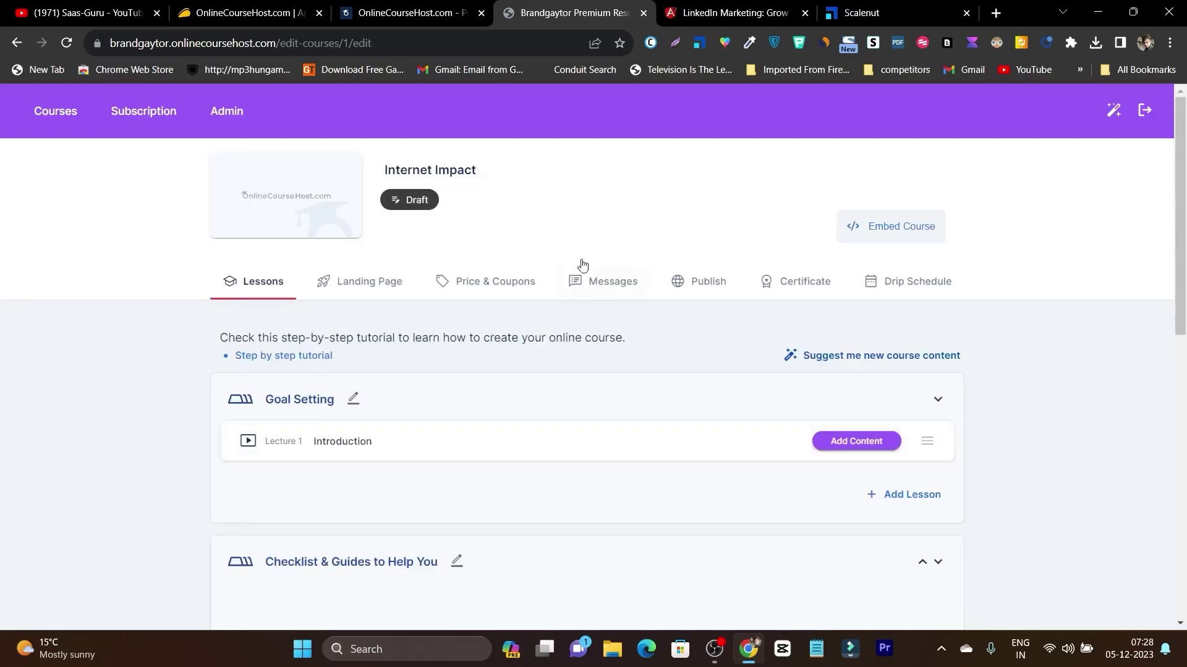
click(369, 281)
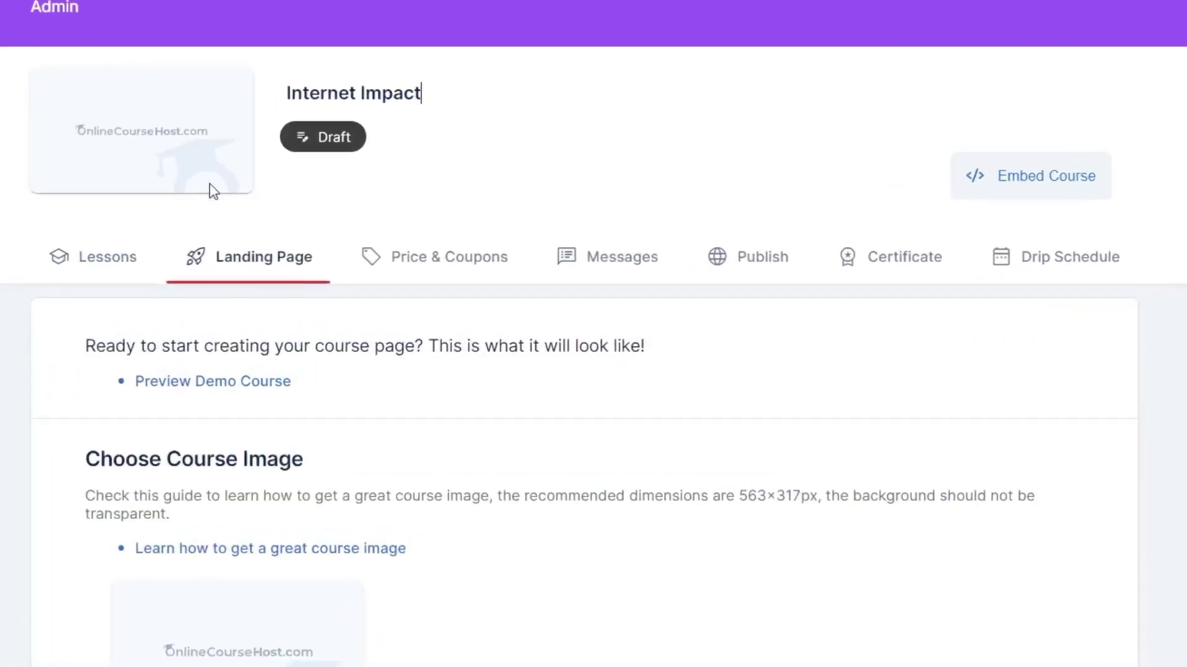
click(92, 260)
scroll(560, 513, down, 2)
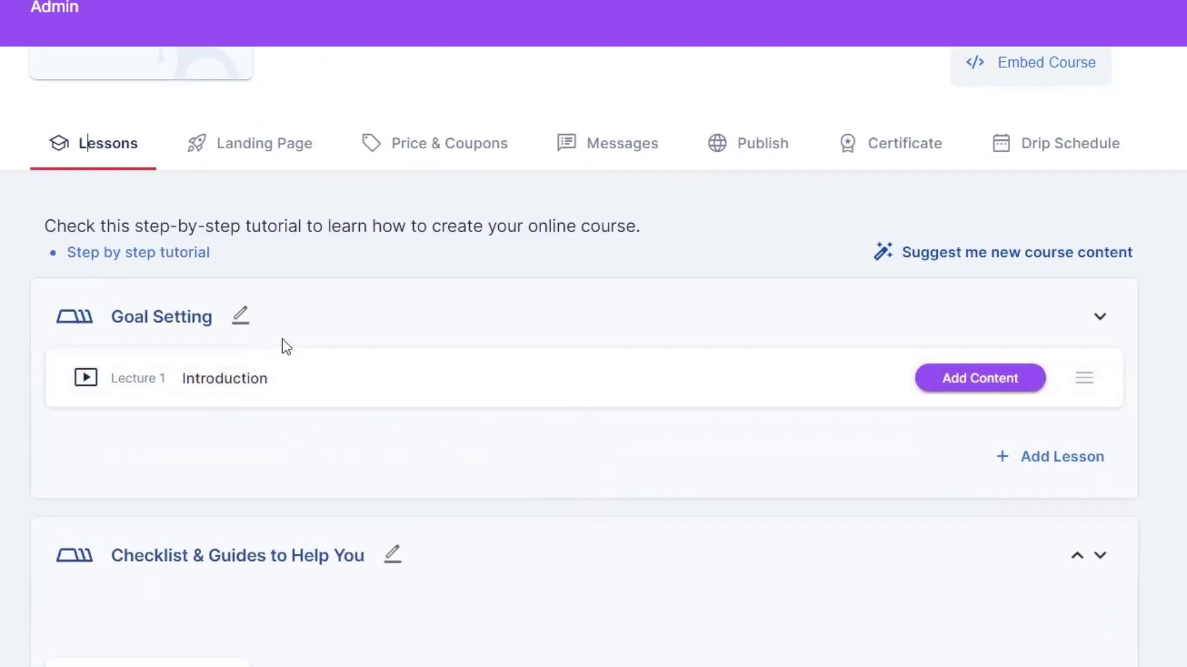
scroll(474, 408, down, 3)
scroll(474, 408, down, 8)
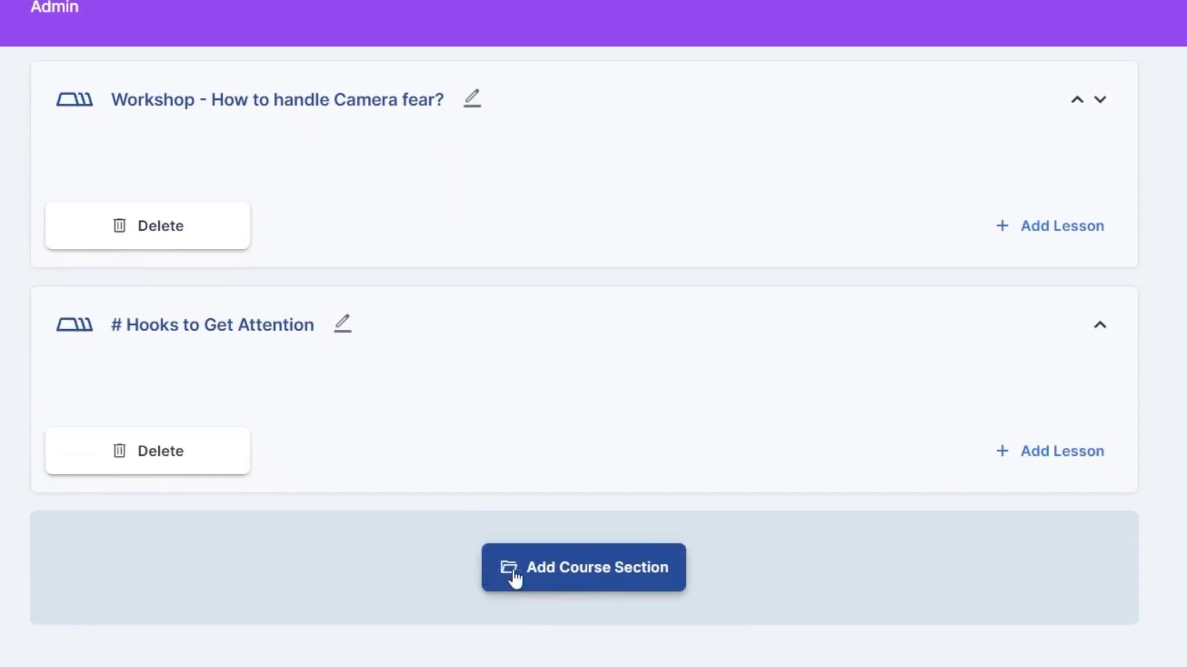
click(604, 569)
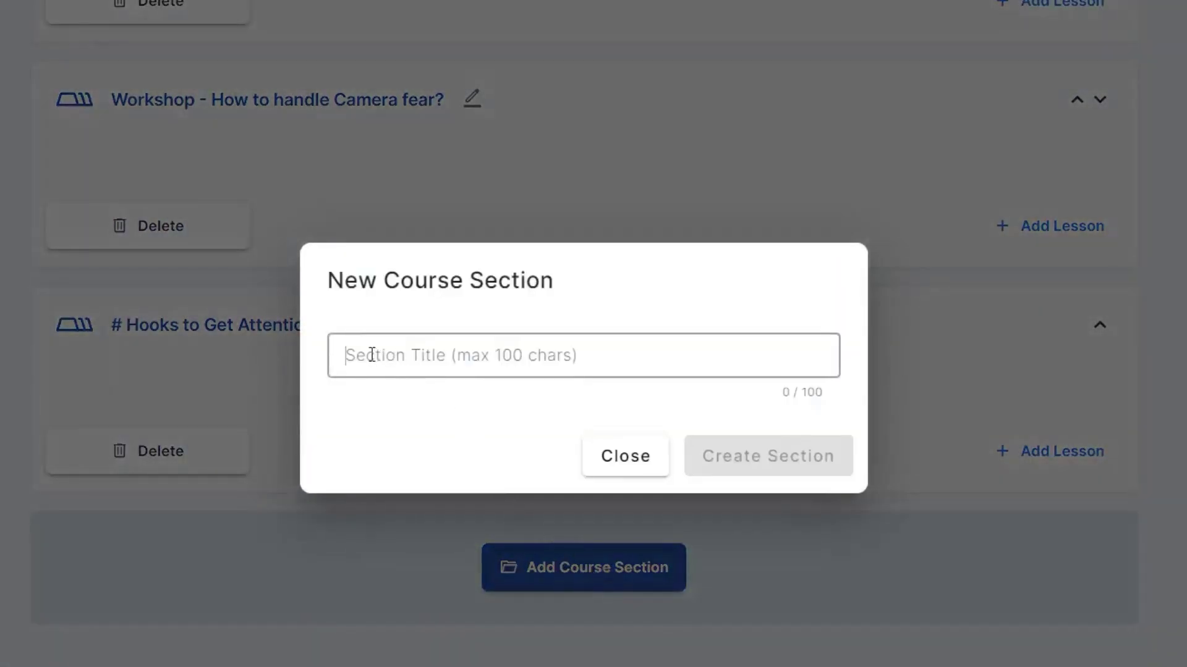
click(619, 458)
scroll(387, 378, up, 13)
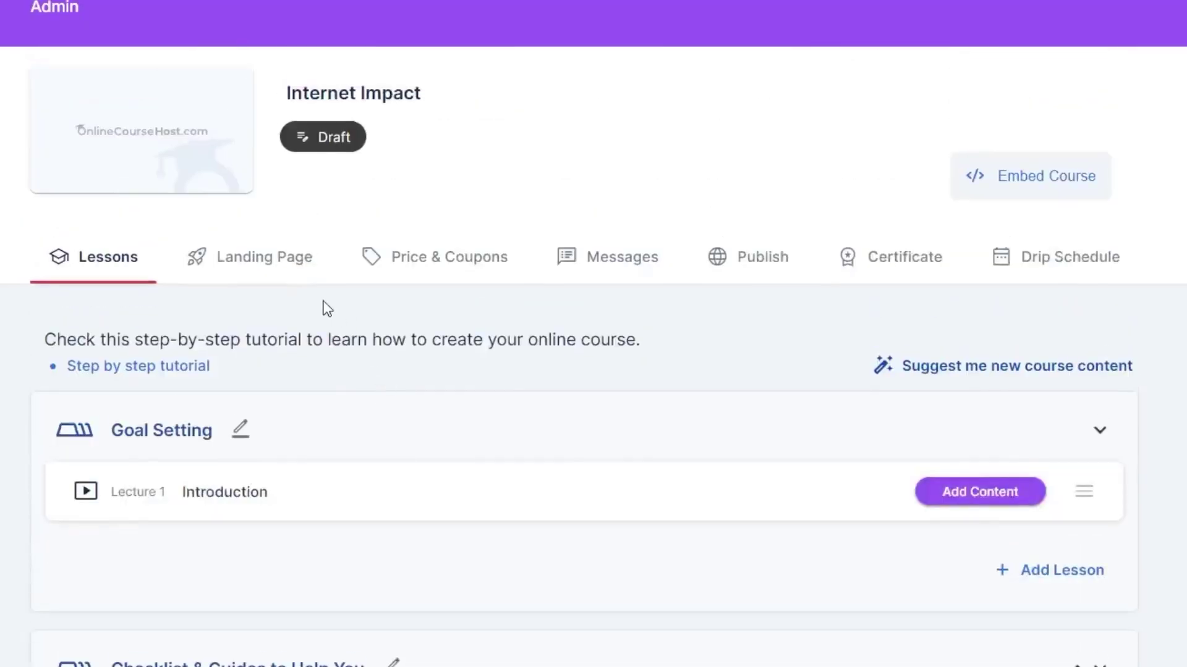
Step: Open the Internet Impact course's landing page settings and review the course image options
click(240, 260)
scroll(494, 435, down, 3)
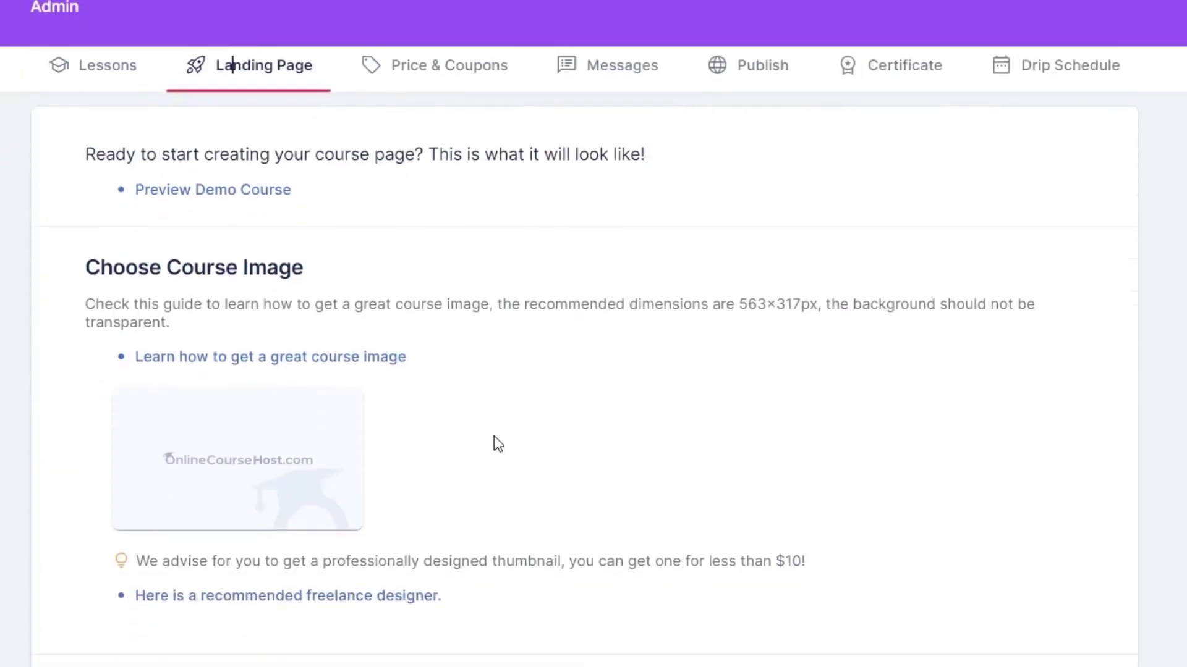
scroll(497, 444, down, 1)
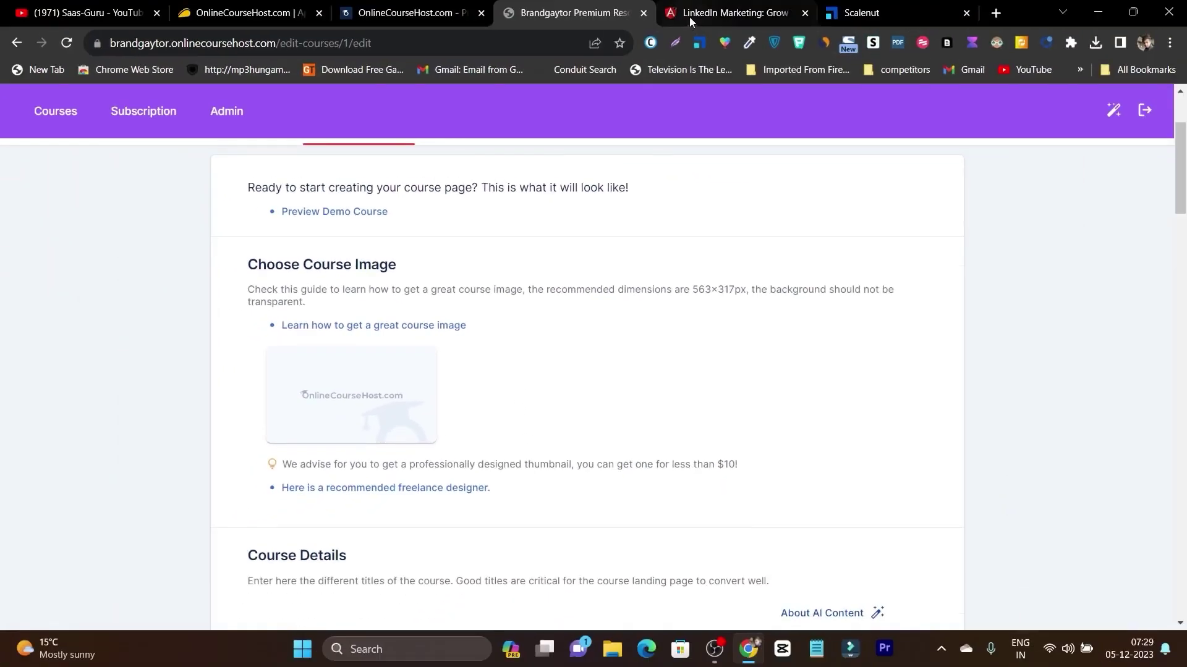
Step: Switch to the sample LinkedIn Marketing course page and skim what the course includes
click(688, 13)
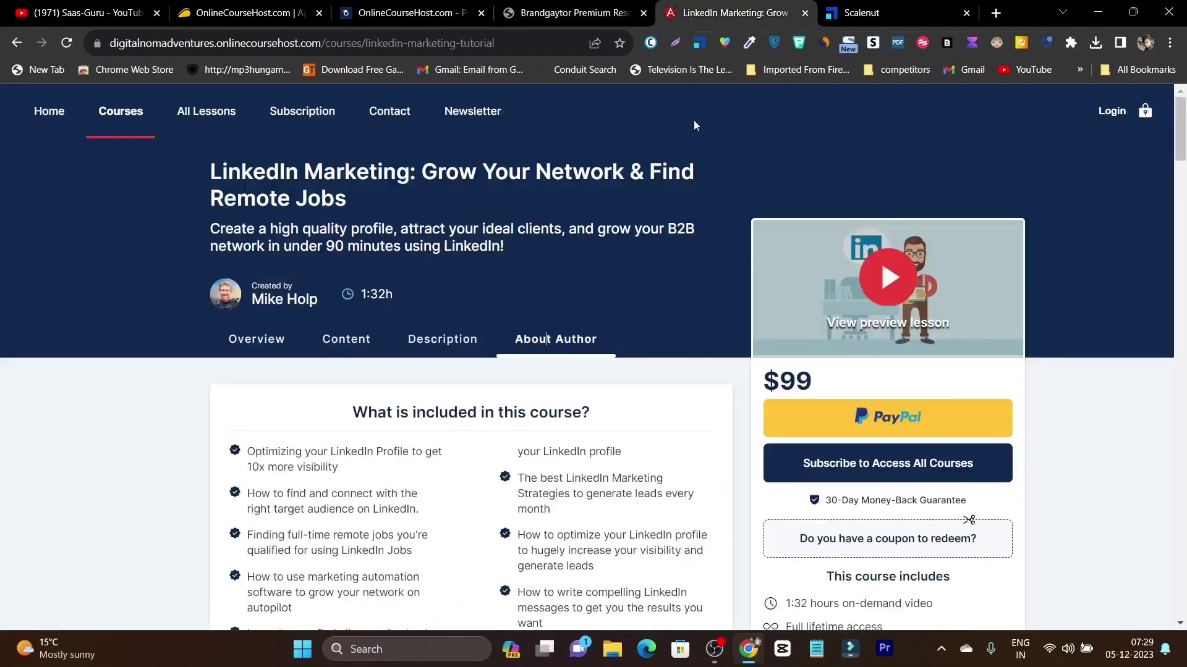
scroll(655, 260, down, 5)
scroll(683, 432, up, 5)
Step: Open the Digital Nomad Ventures home page and examine its benefits, latest lessons, course cards and newsletter section
click(68, 122)
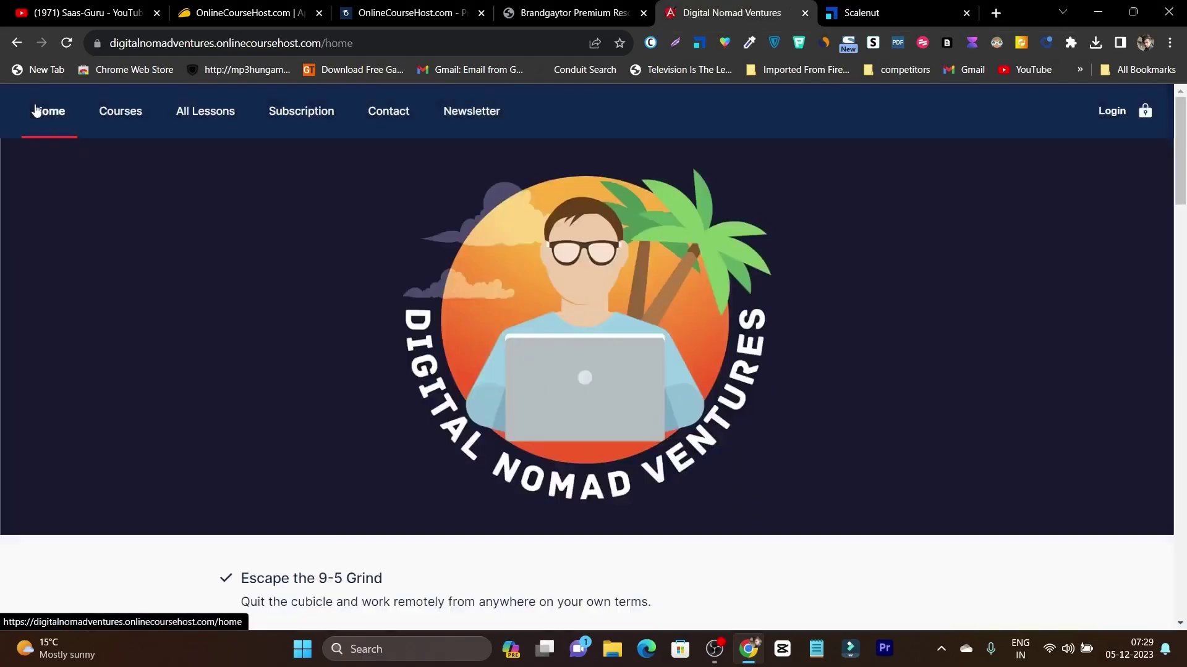
scroll(528, 309, down, 2)
scroll(528, 309, down, 3)
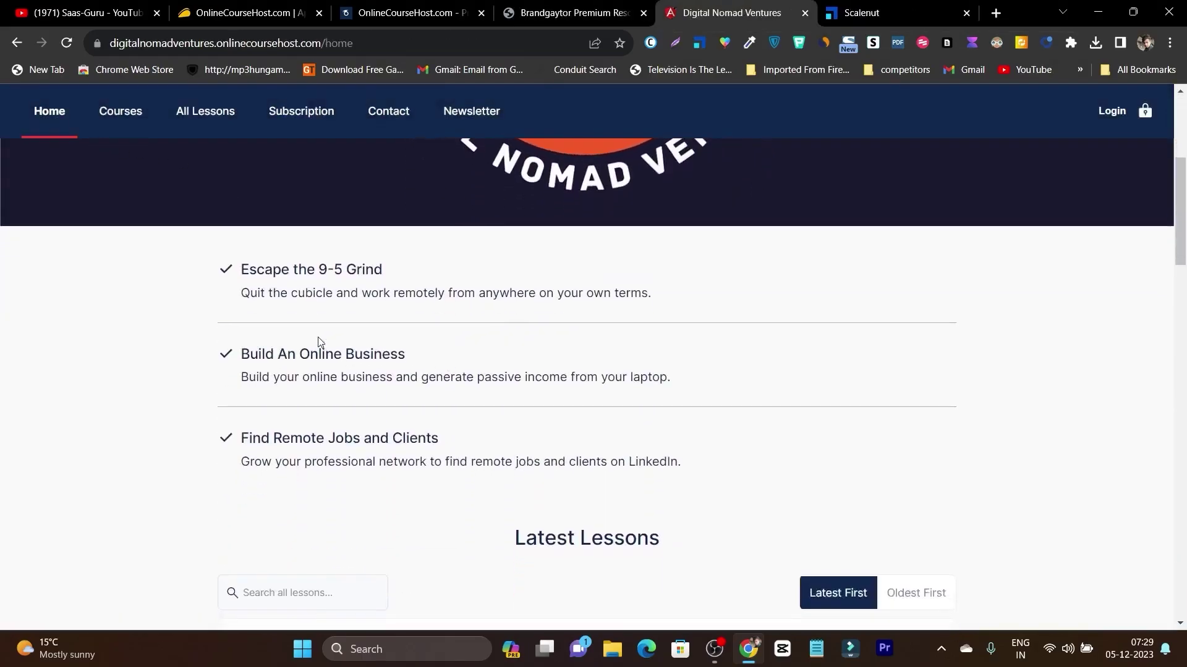
scroll(471, 309, down, 4)
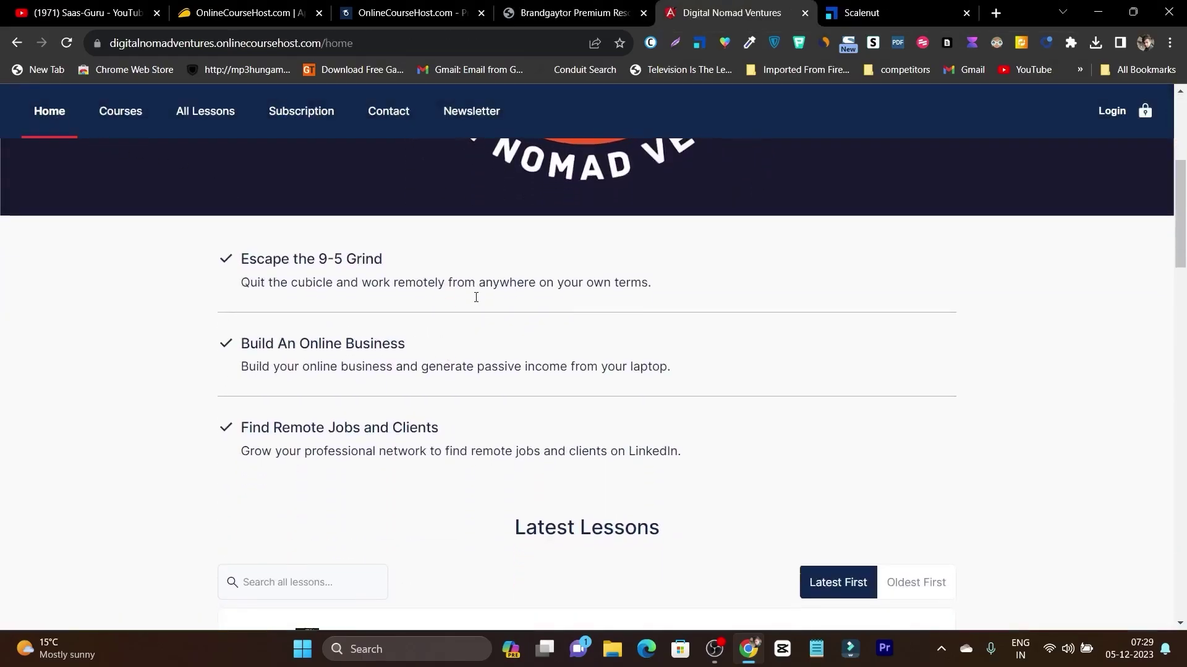
scroll(621, 342, down, 5)
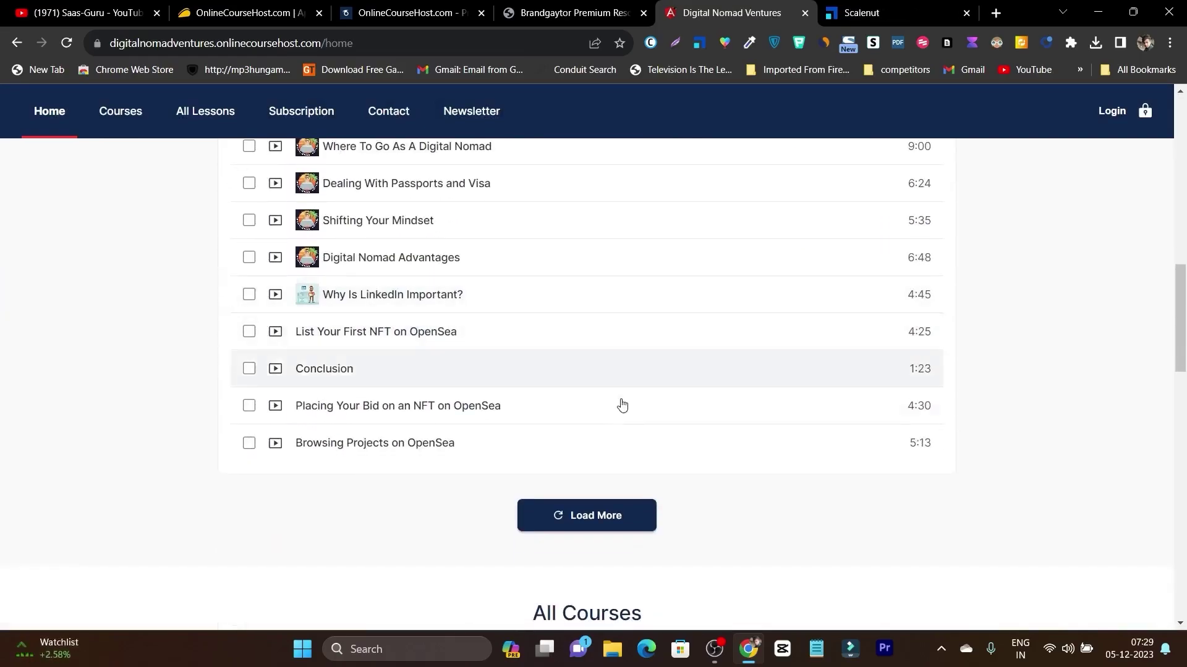
scroll(623, 396, down, 4)
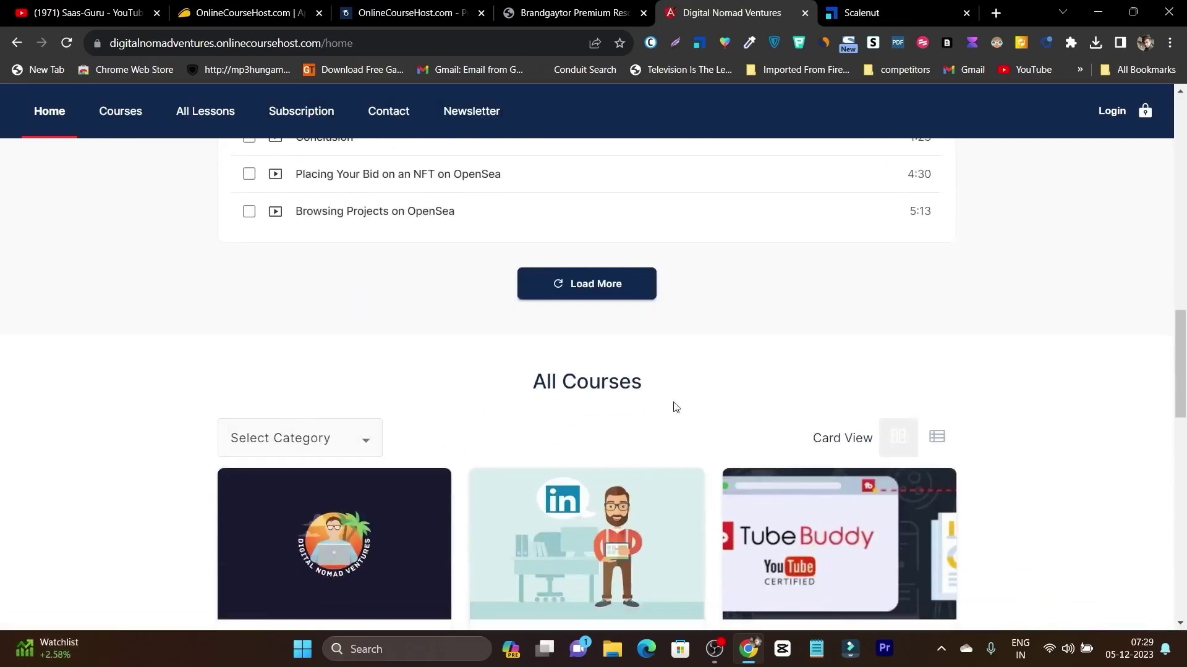
scroll(676, 407, down, 4)
scroll(711, 312, down, 9)
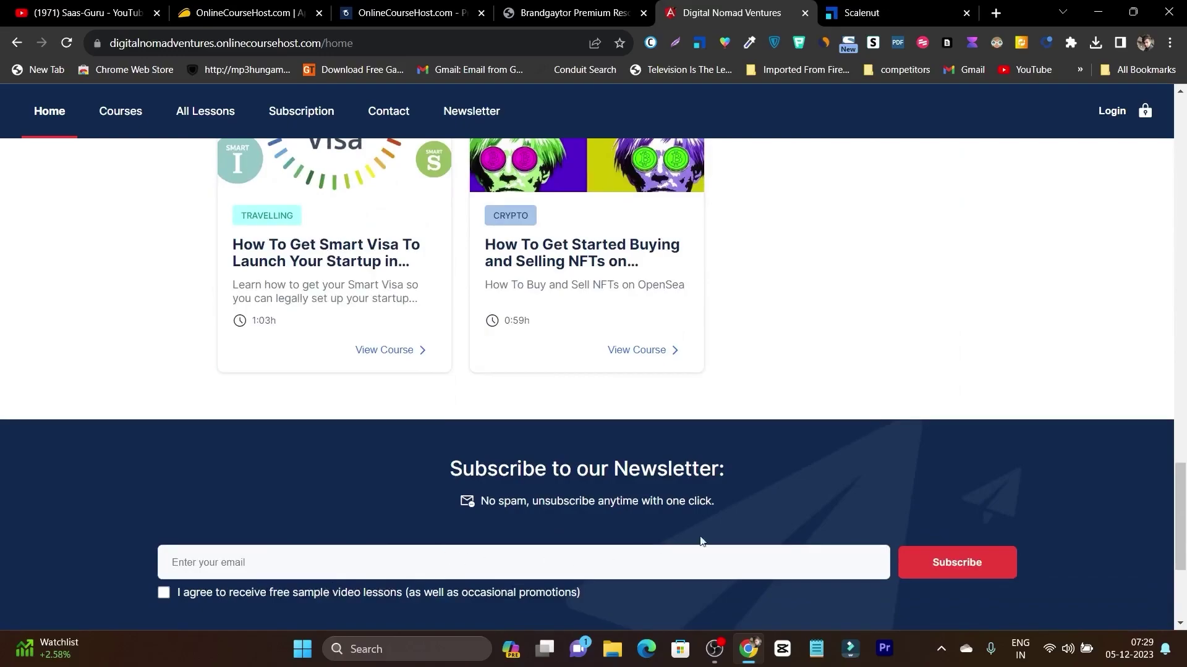
scroll(701, 541, up, 5)
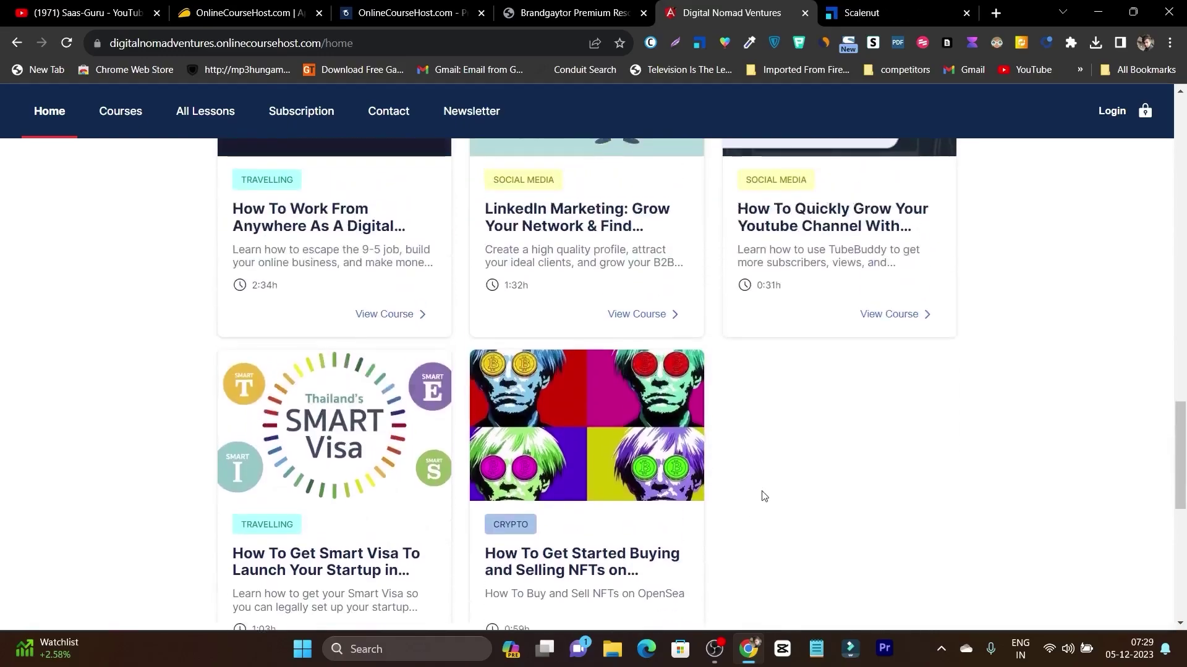
scroll(764, 496, up, 4)
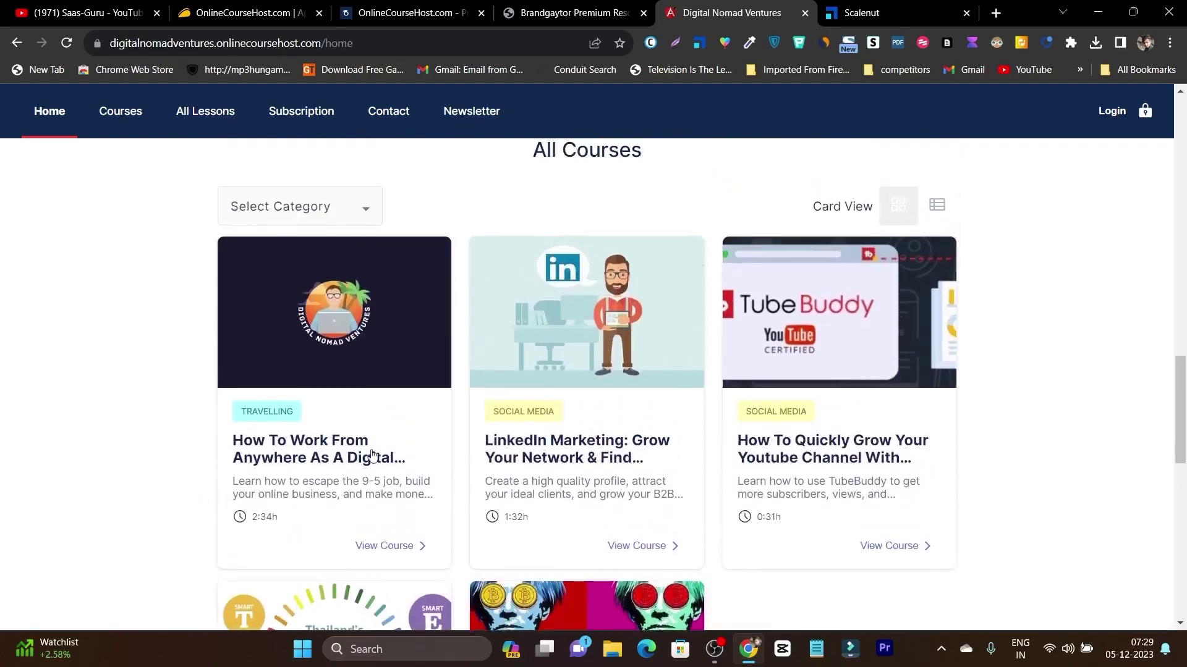
Step: Open the LinkedIn Marketing course from the course cards and examine its purchase box, highlighting part of the video duration
click(549, 458)
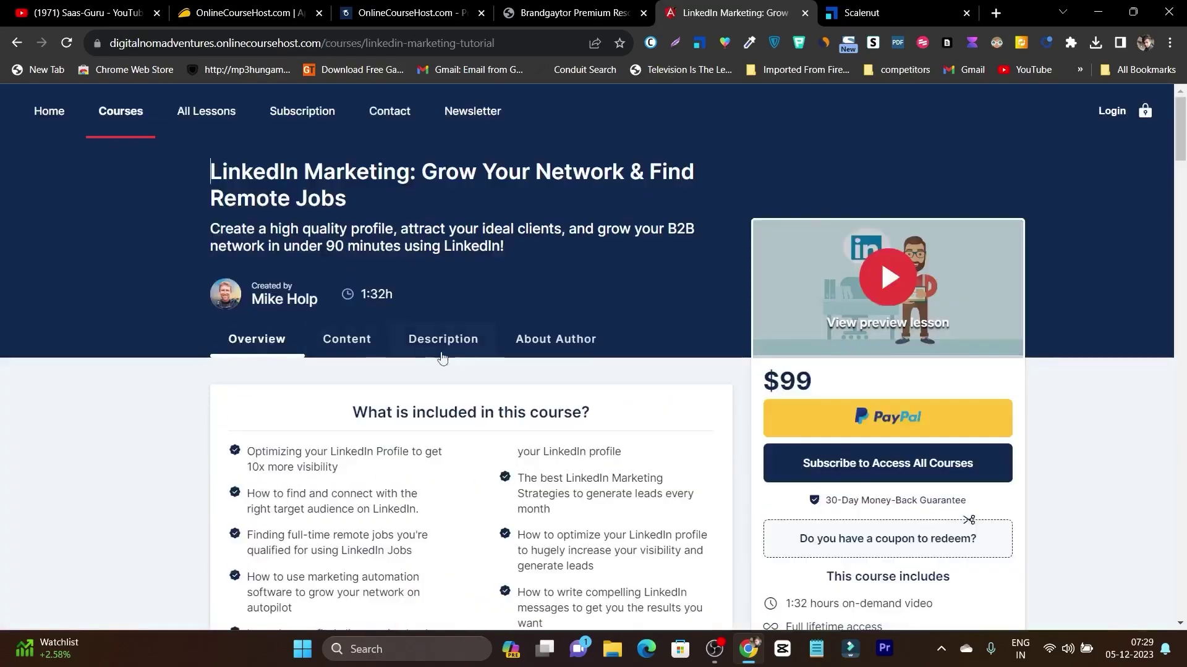
scroll(472, 376, down, 5)
scroll(461, 398, up, 5)
scroll(992, 321, down, 5)
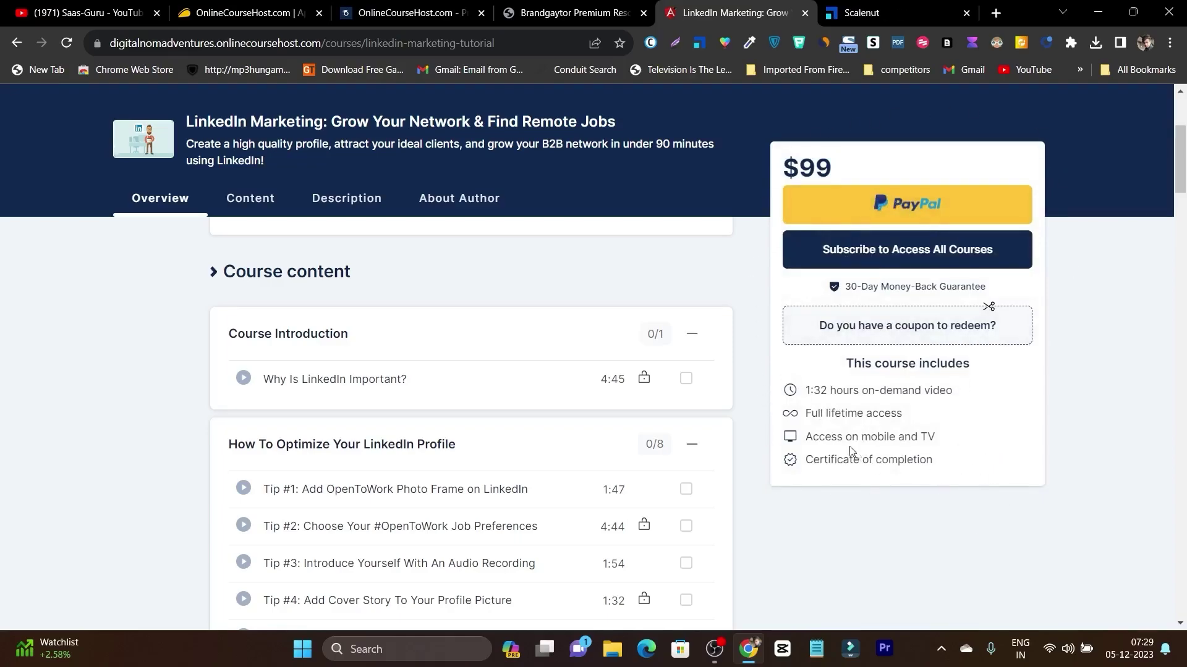
drag(802, 390, 874, 391)
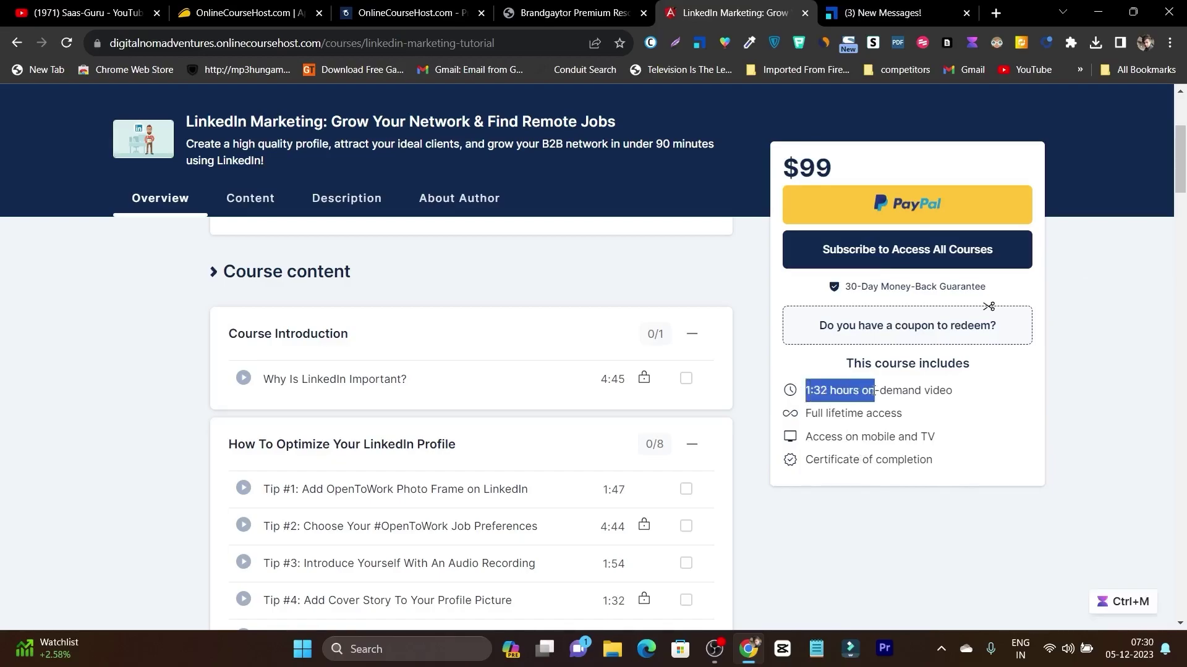
click(819, 426)
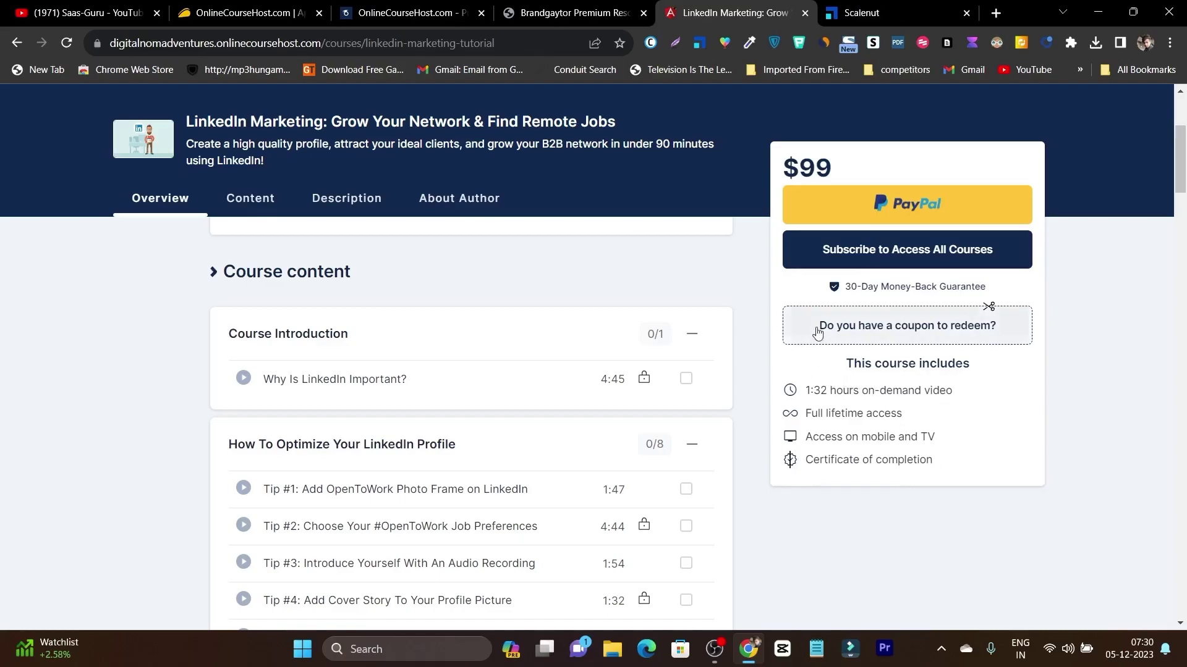
Step: Reveal the coupon entry field and read through the LinkedIn Marketing course's content, description and author sections
click(913, 334)
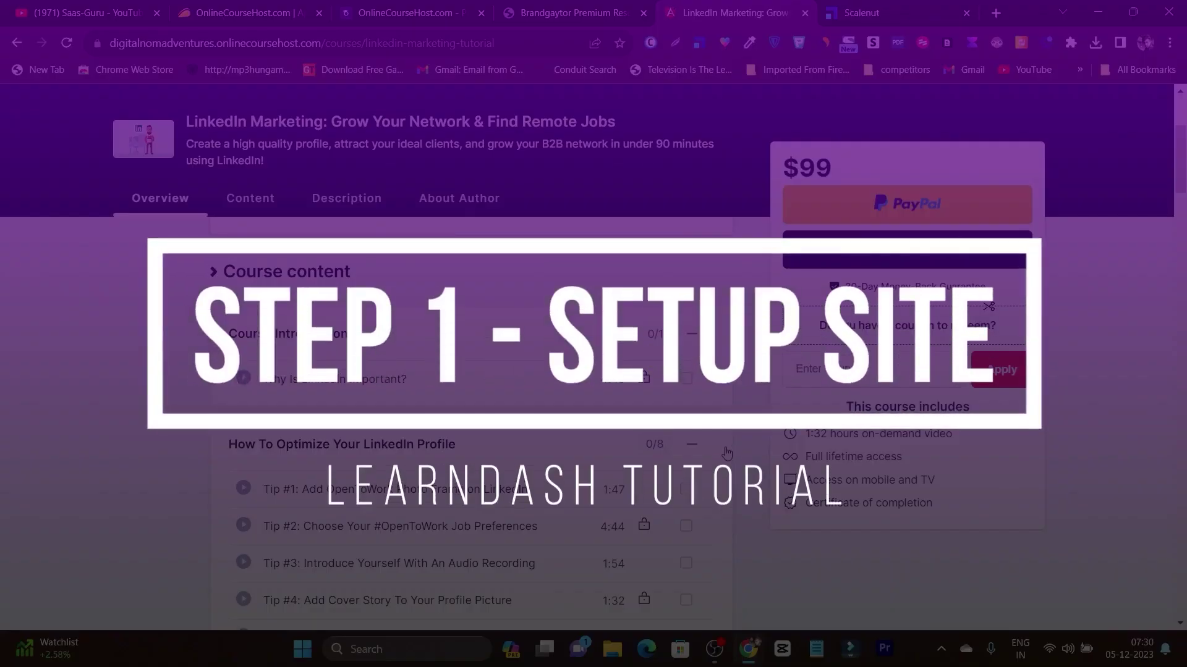
scroll(727, 461, down, 2)
scroll(534, 414, up, 3)
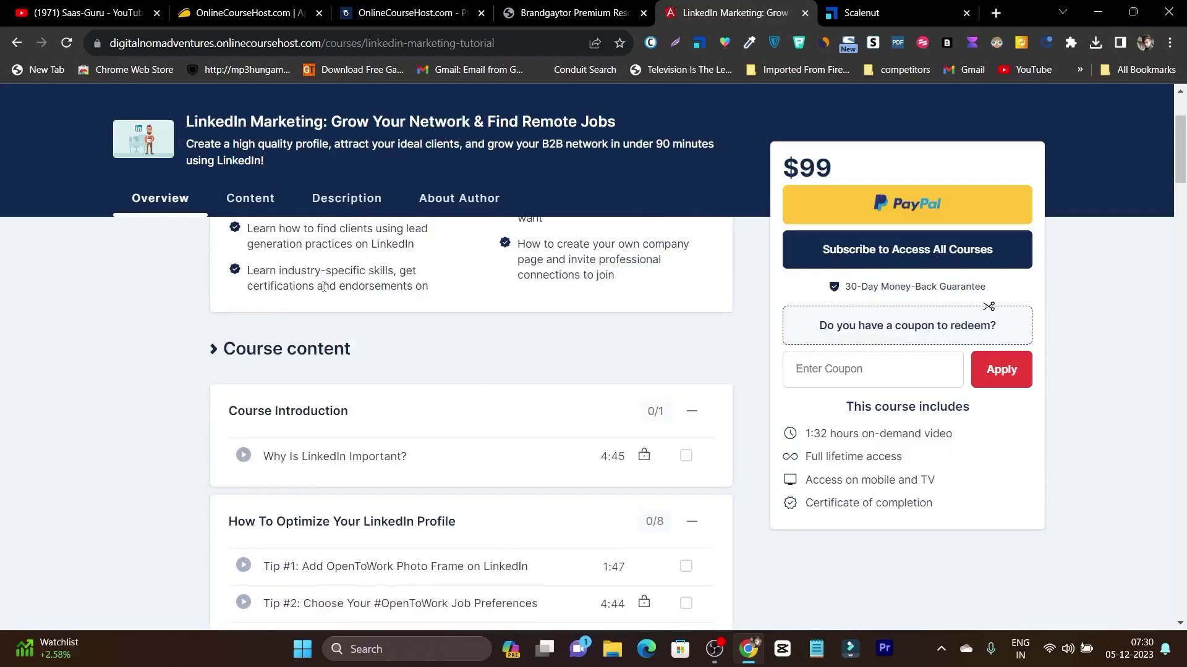
scroll(291, 337, down, 1)
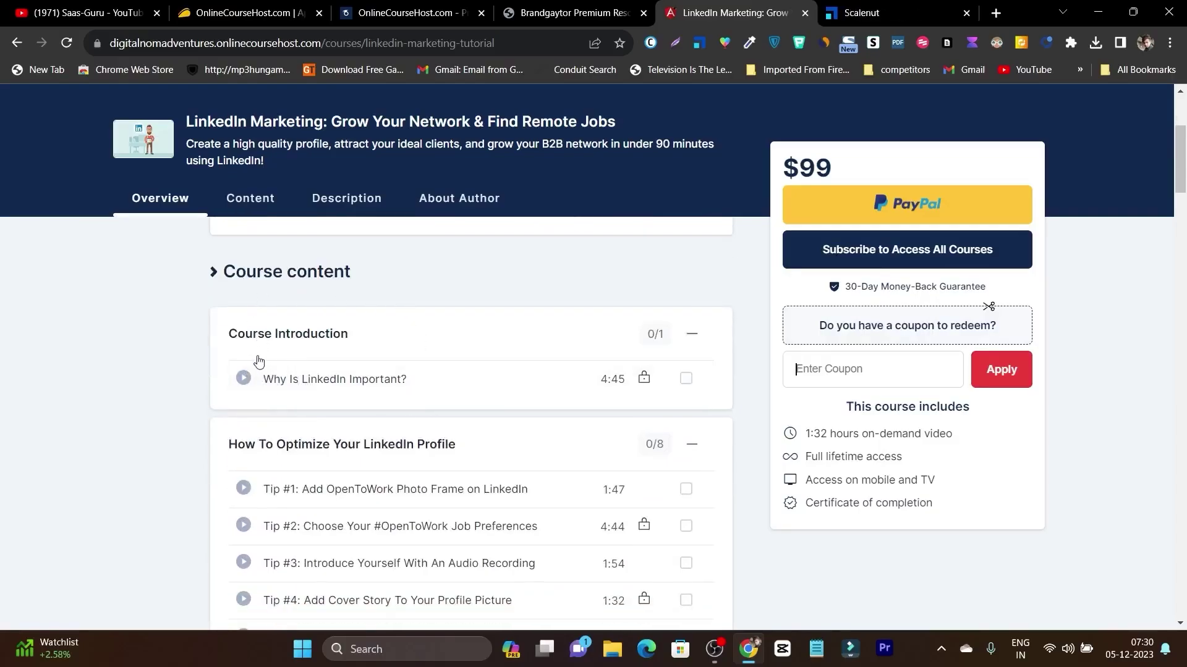
scroll(505, 437, down, 5)
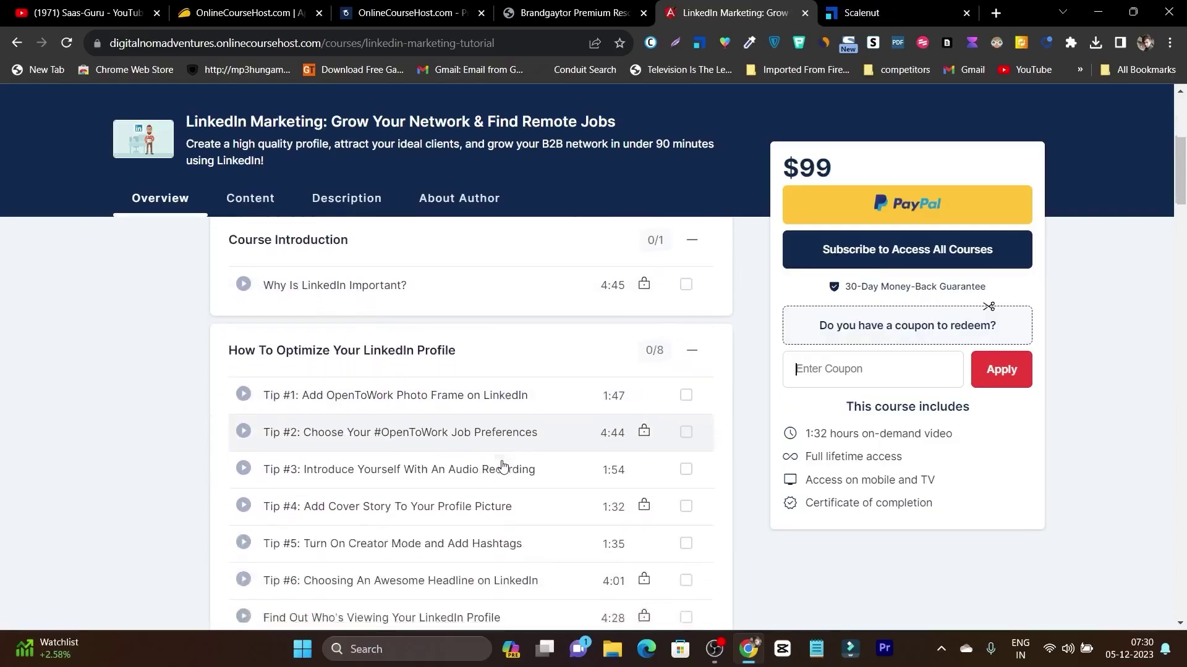
scroll(483, 435, down, 11)
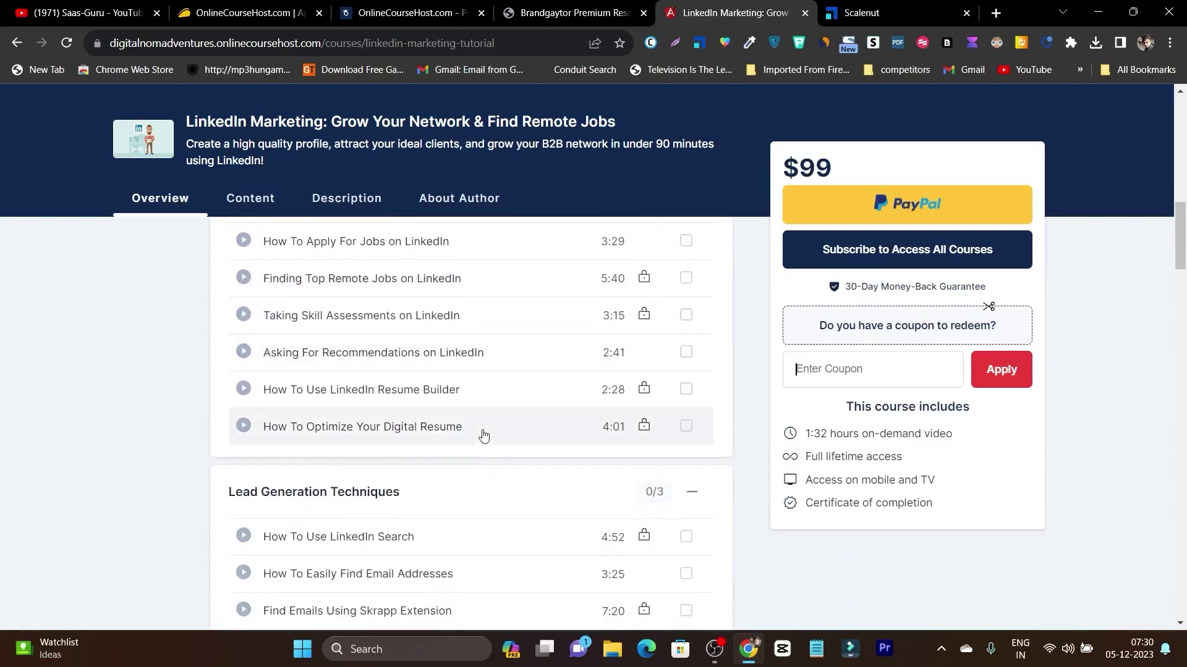
scroll(483, 471, down, 3)
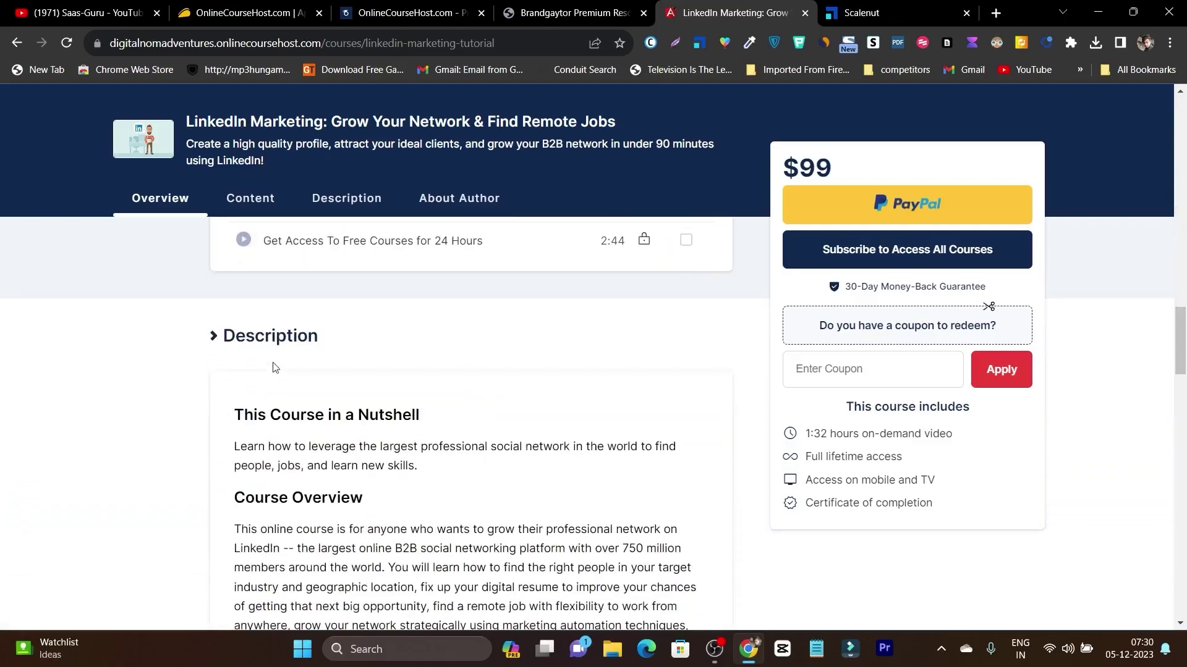
scroll(275, 367, down, 12)
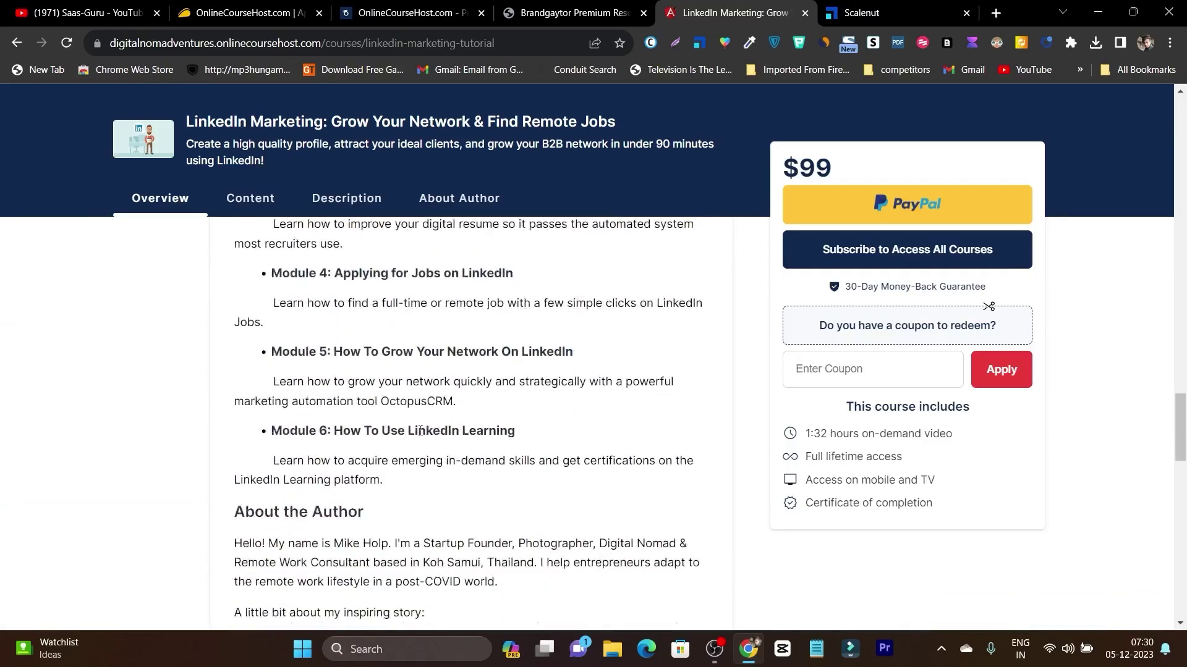
scroll(421, 431, down, 12)
scroll(267, 452, down, 3)
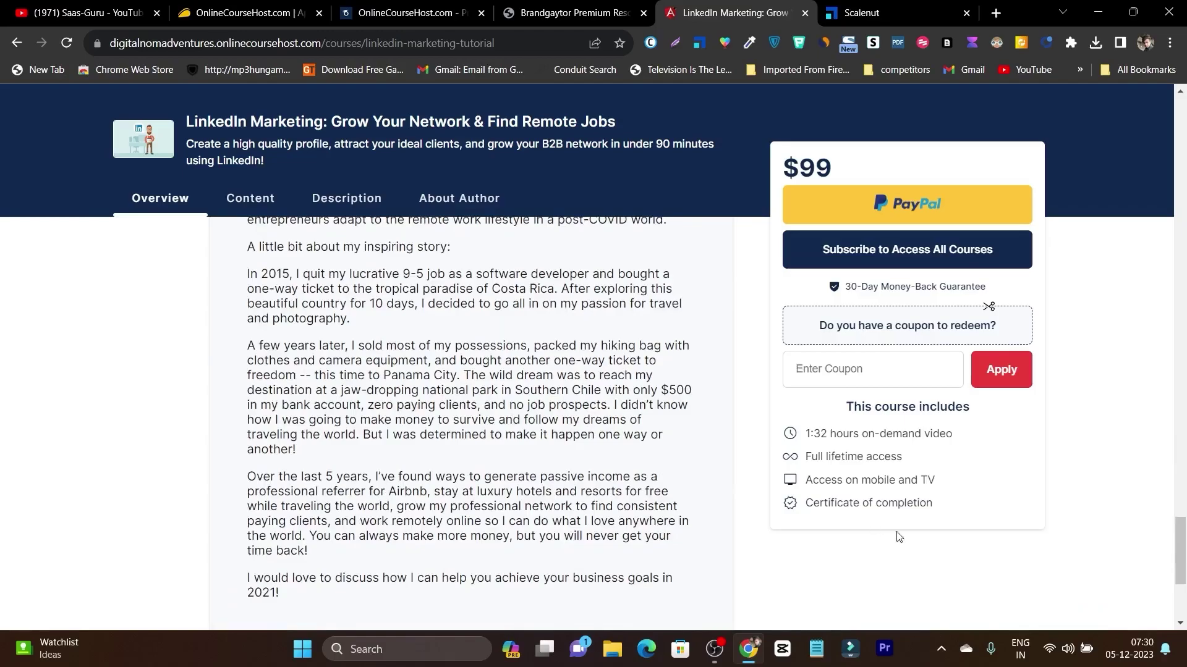
Step: Return to the Digital Nomad Ventures home page, open its subscription plans and compare the monthly, yearly and lifetime options
drag(1180, 550, 1181, 124)
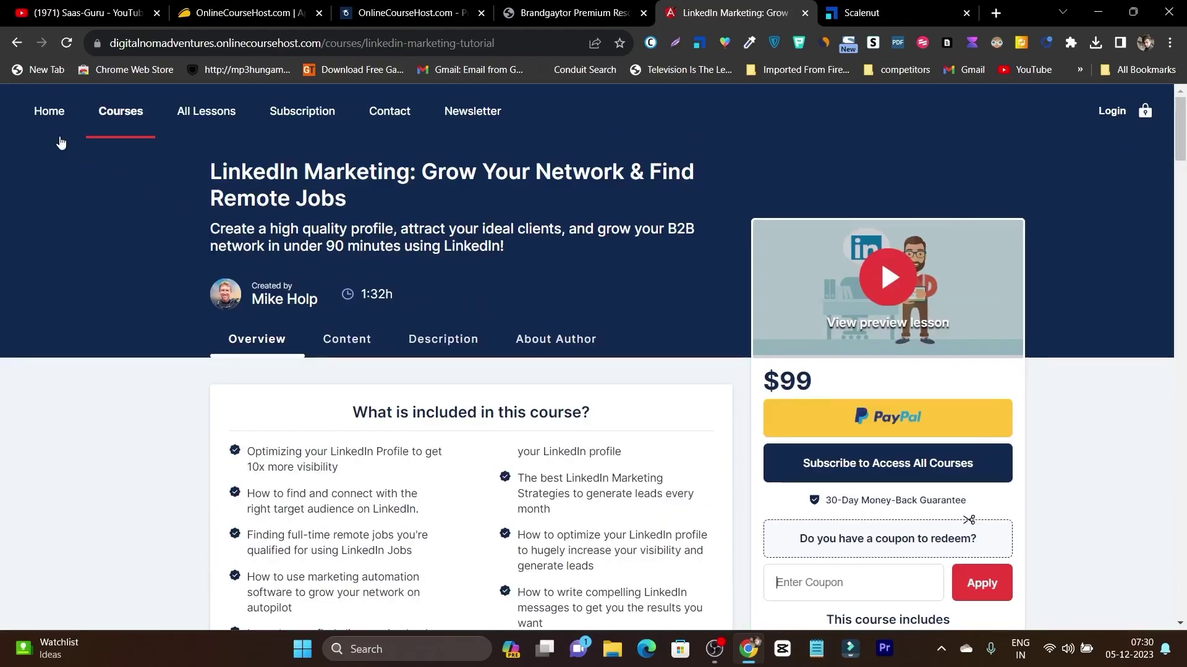
click(50, 112)
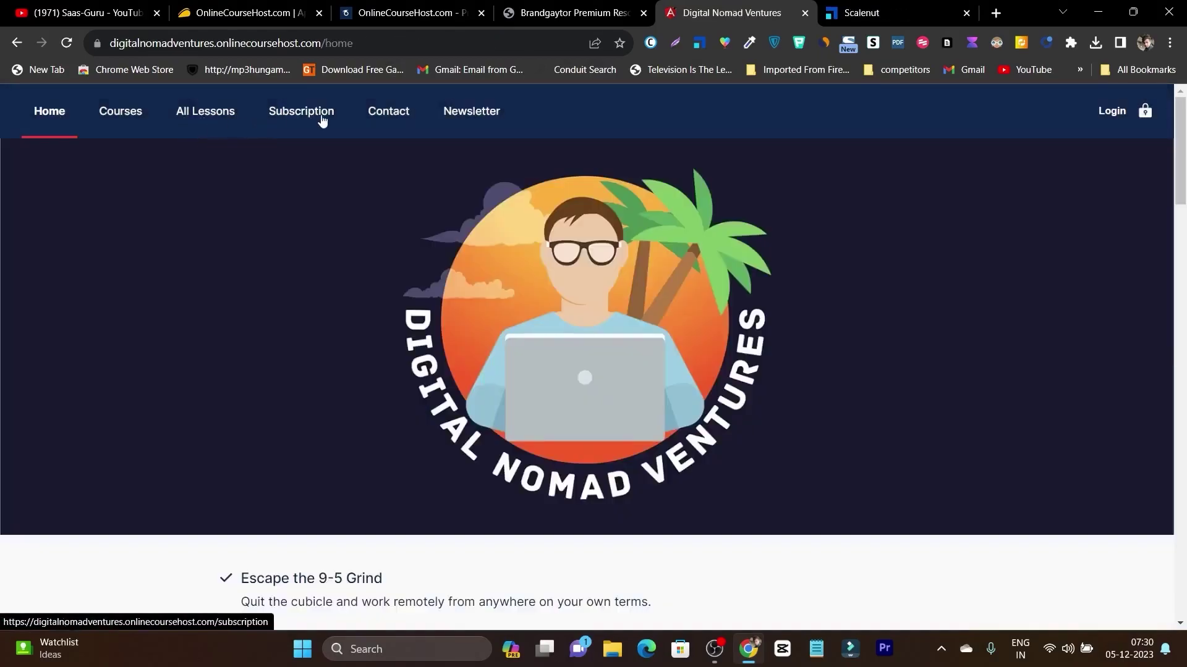
click(322, 118)
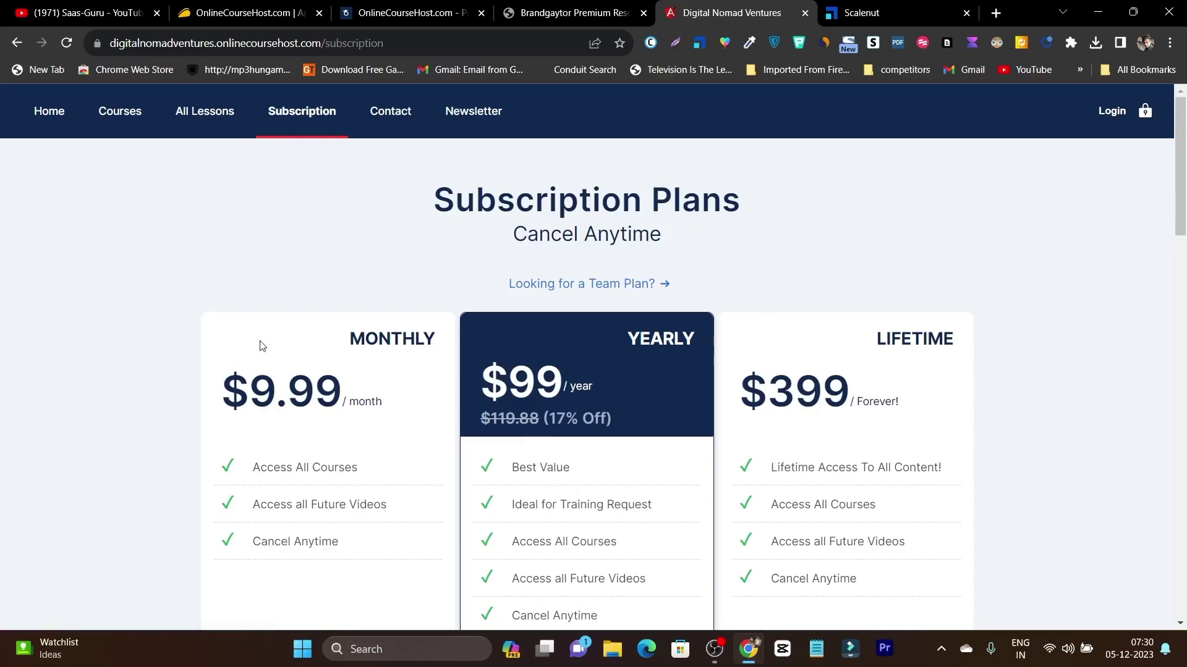
scroll(735, 343, down, 3)
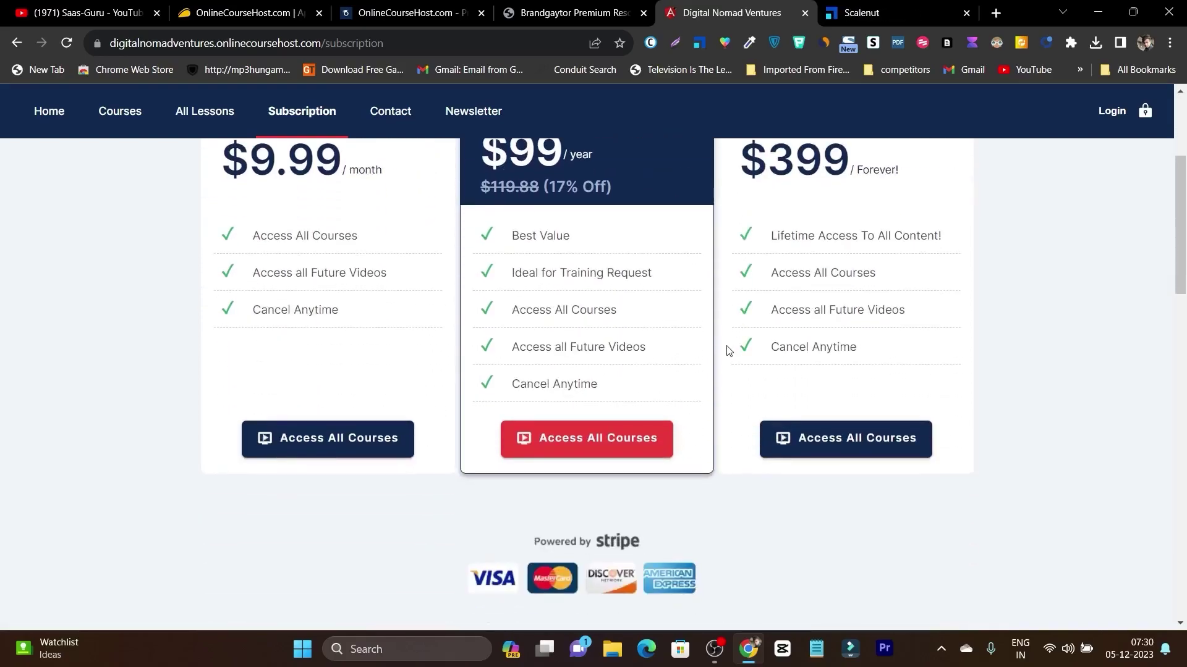
scroll(724, 362, up, 3)
scroll(924, 402, down, 1)
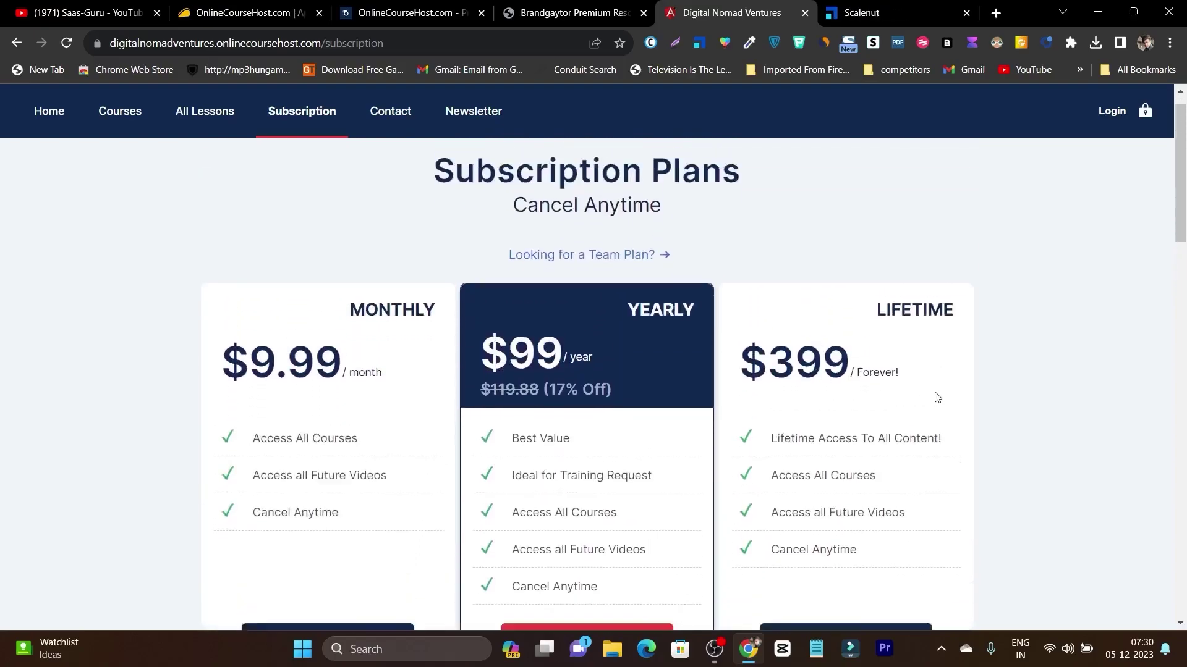
scroll(938, 398, down, 1)
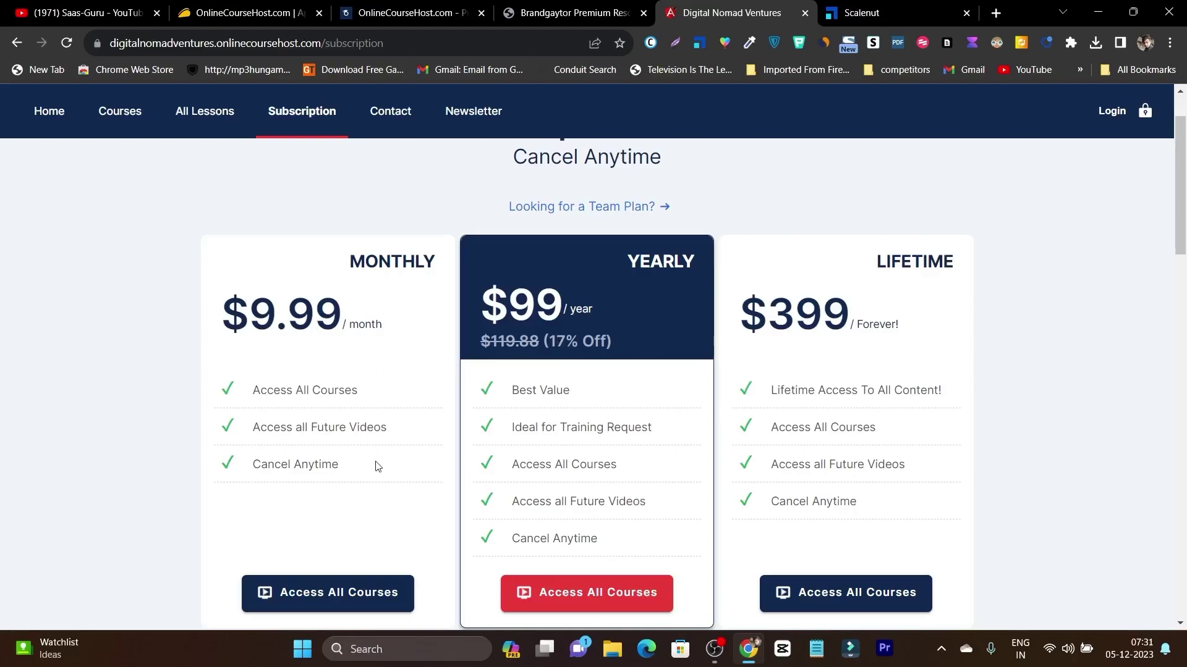
Step: Look over the rest of the Digital Nomad Ventures subscription plans and open the school's Contact page
scroll(673, 354, down, 1)
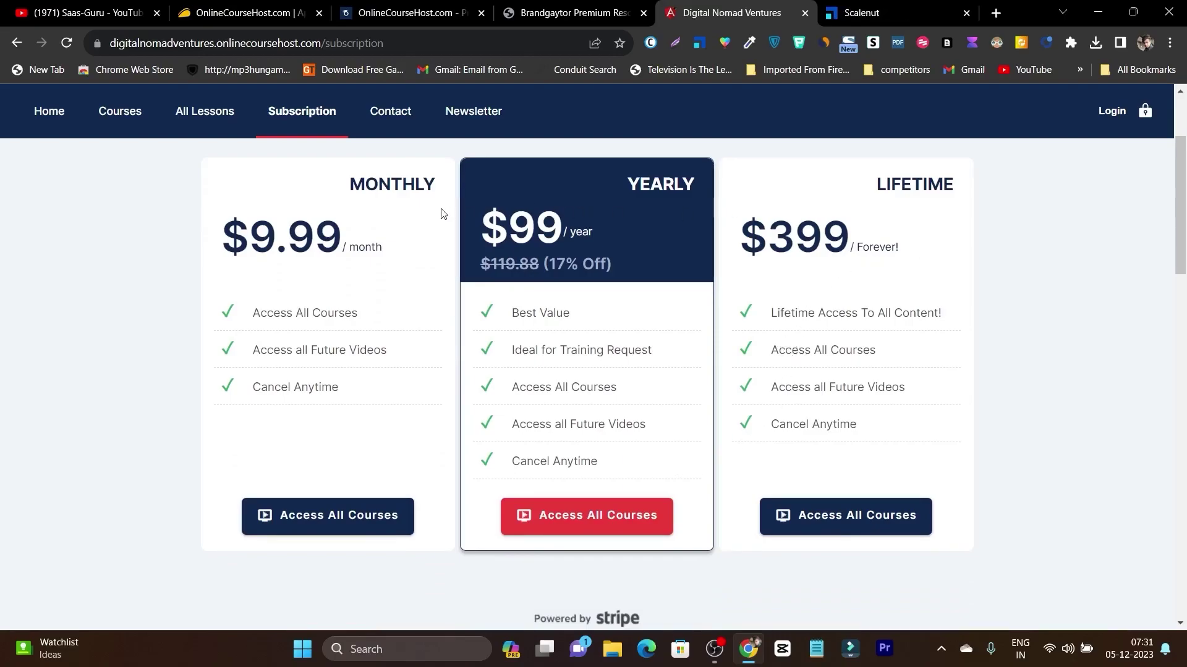
click(396, 114)
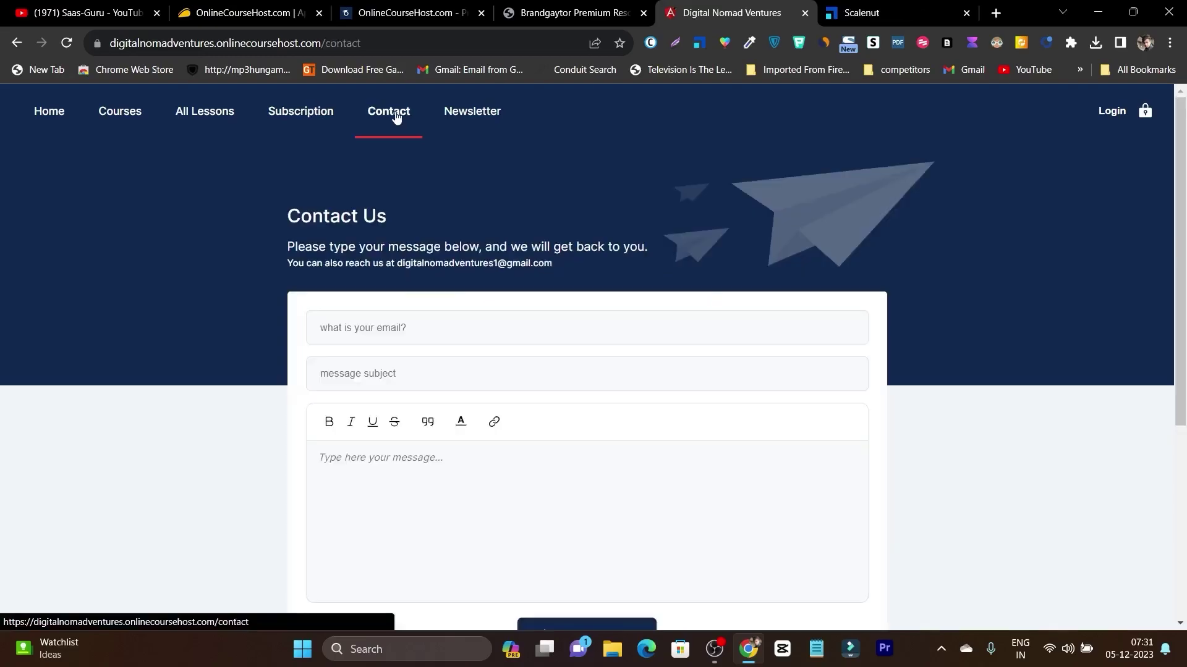
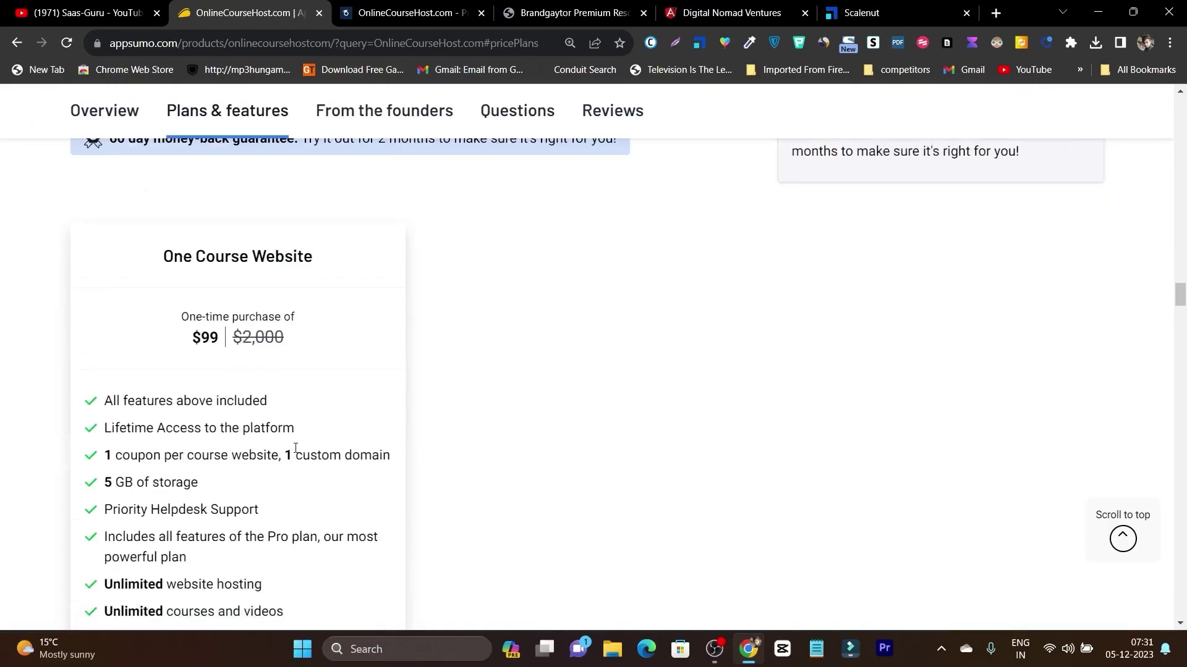
Step: Highlight the custom domain allowance in AppSumo's One Course Website plan and the brandgaytor.onlinecoursehost.com domain in the course editor's address
scroll(296, 449, down, 3)
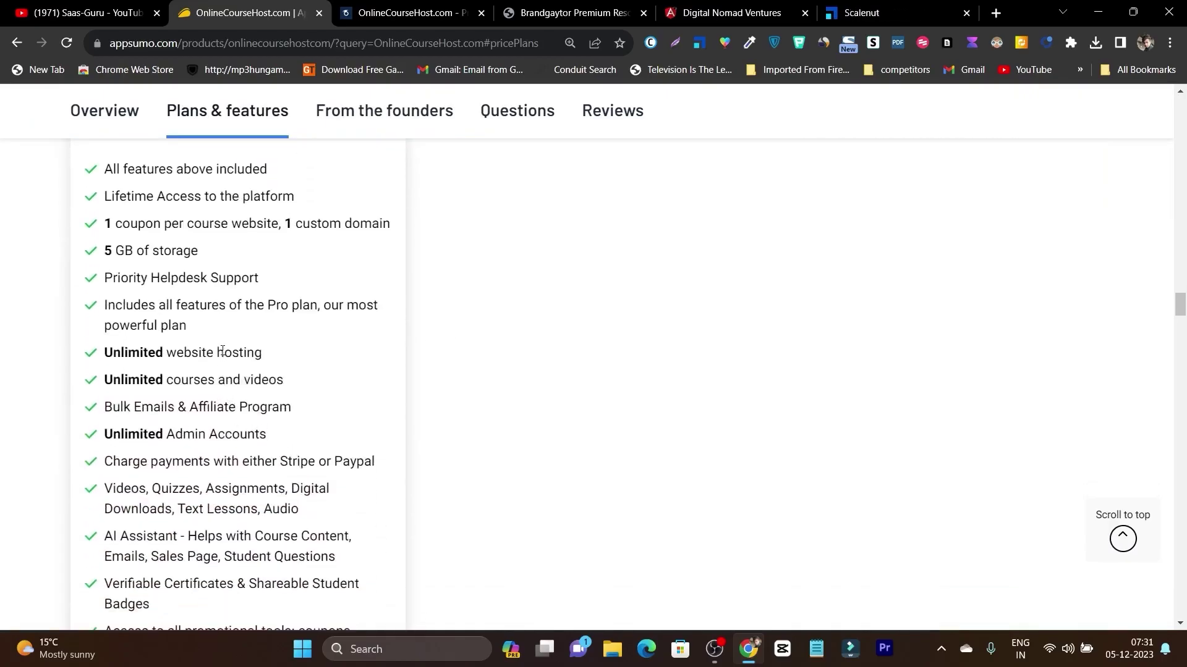
scroll(330, 249, up, 1)
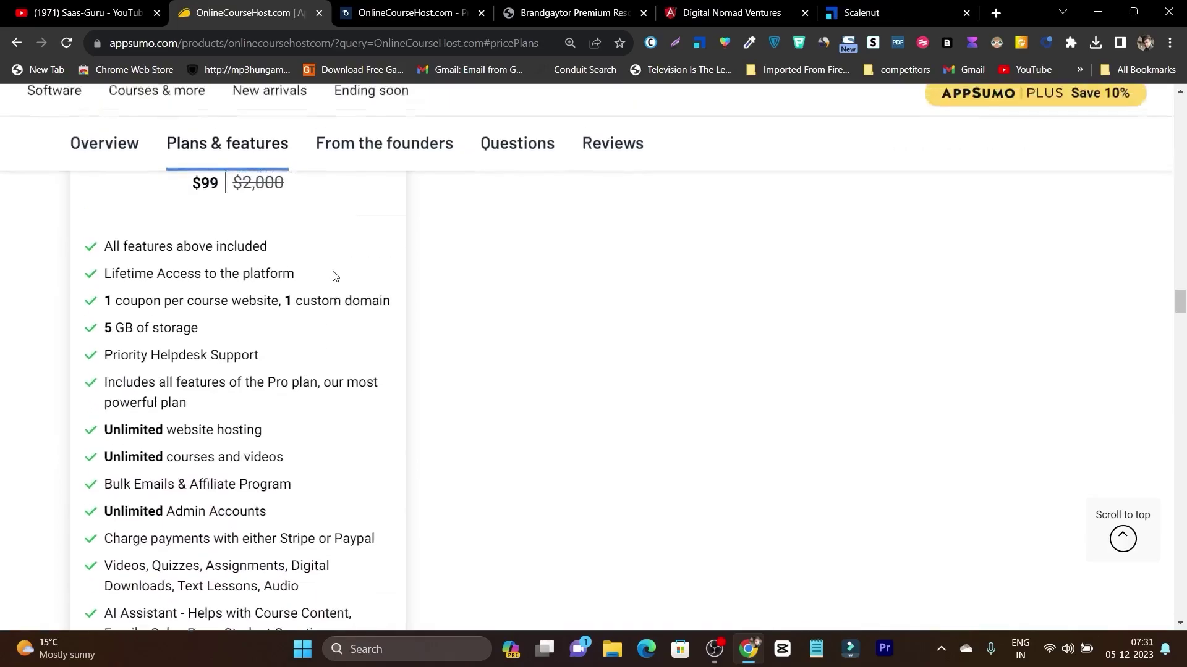
drag(287, 301, 390, 301)
key(ctrl+c)
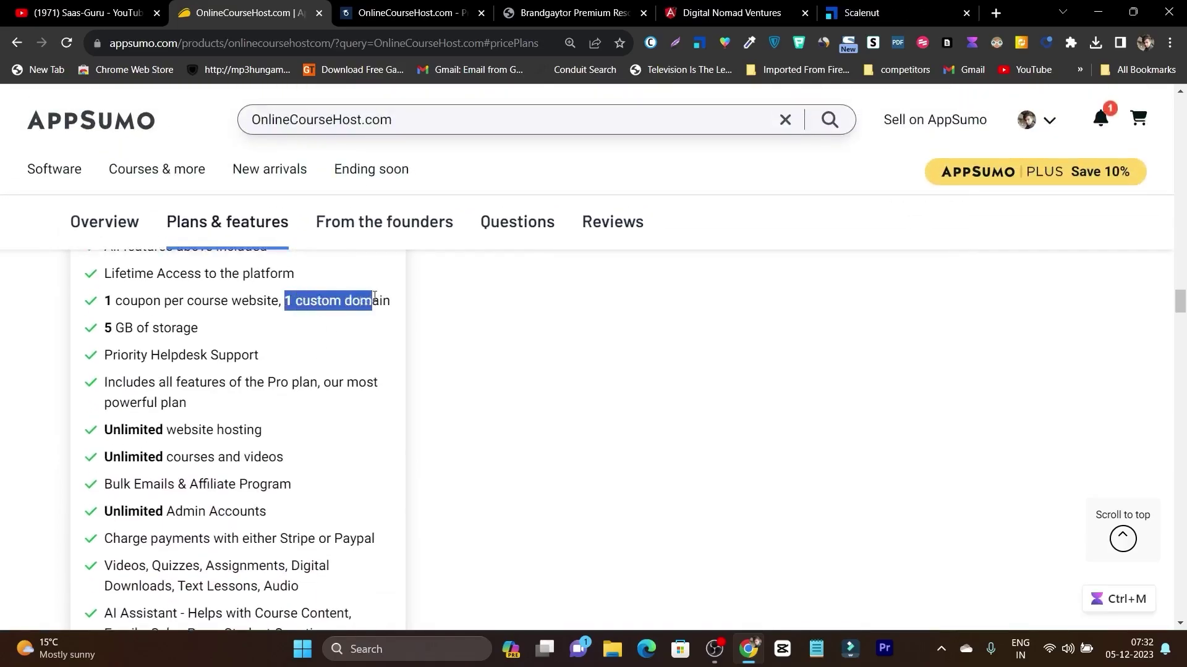
click(575, 13)
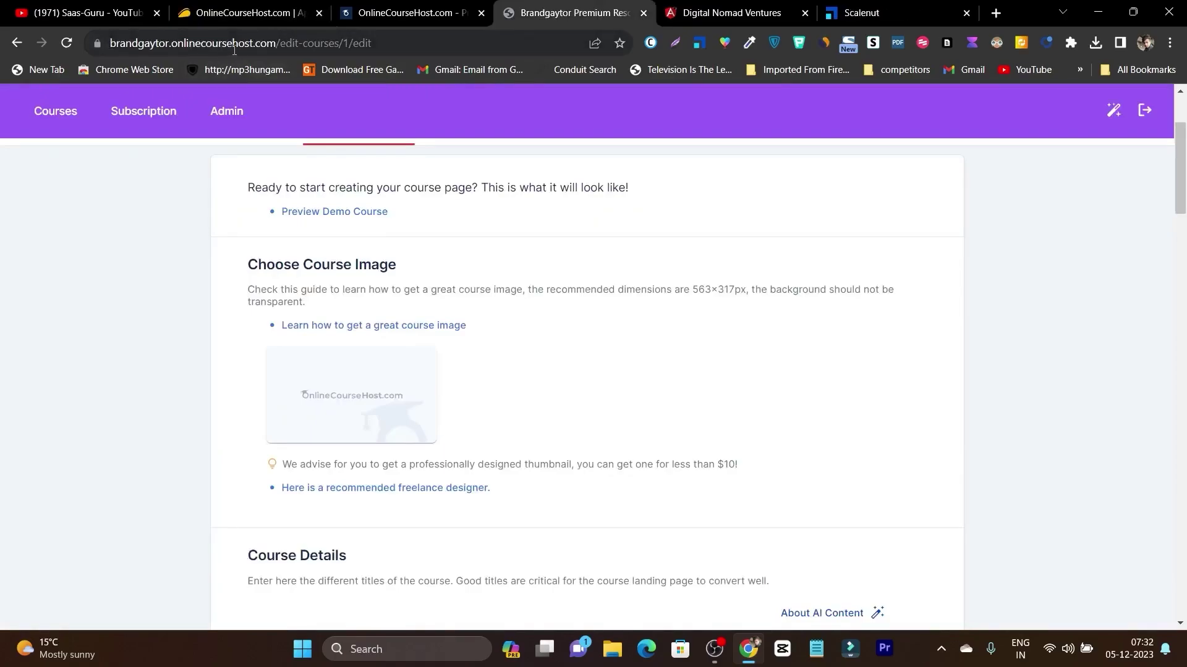
drag(171, 45, 307, 39)
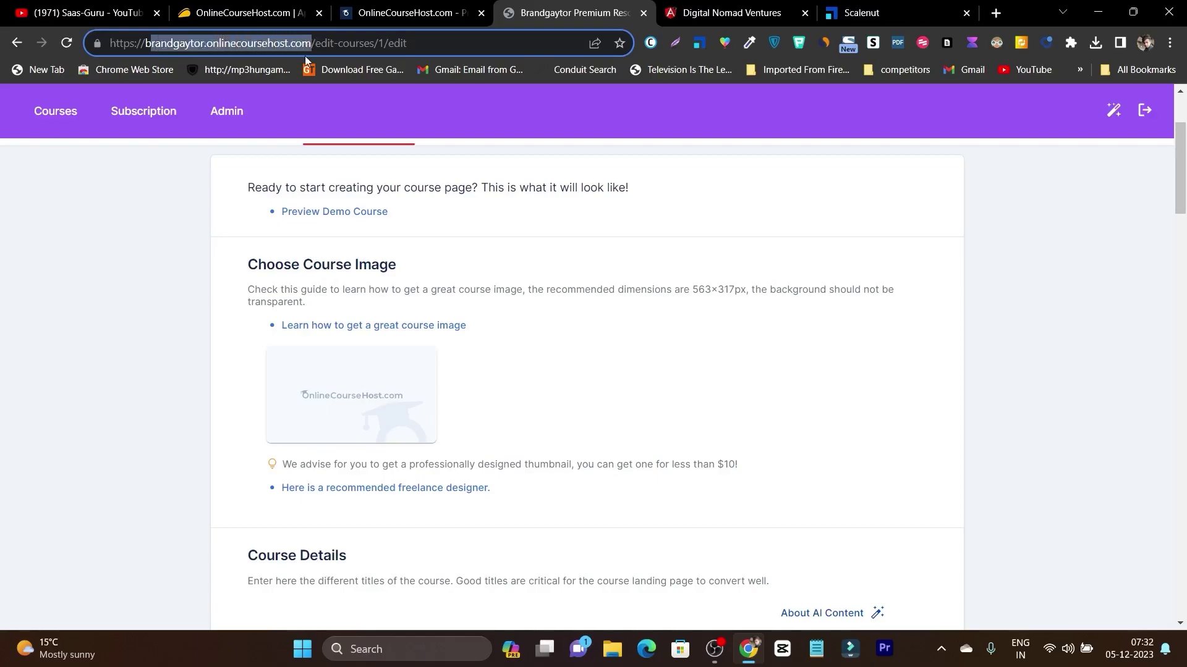
Step: Return to the AppSumo plan and read its remaining features, highlighting the unlimited courses, Stripe or Paypal payments and AI Assistant entries
click(290, 13)
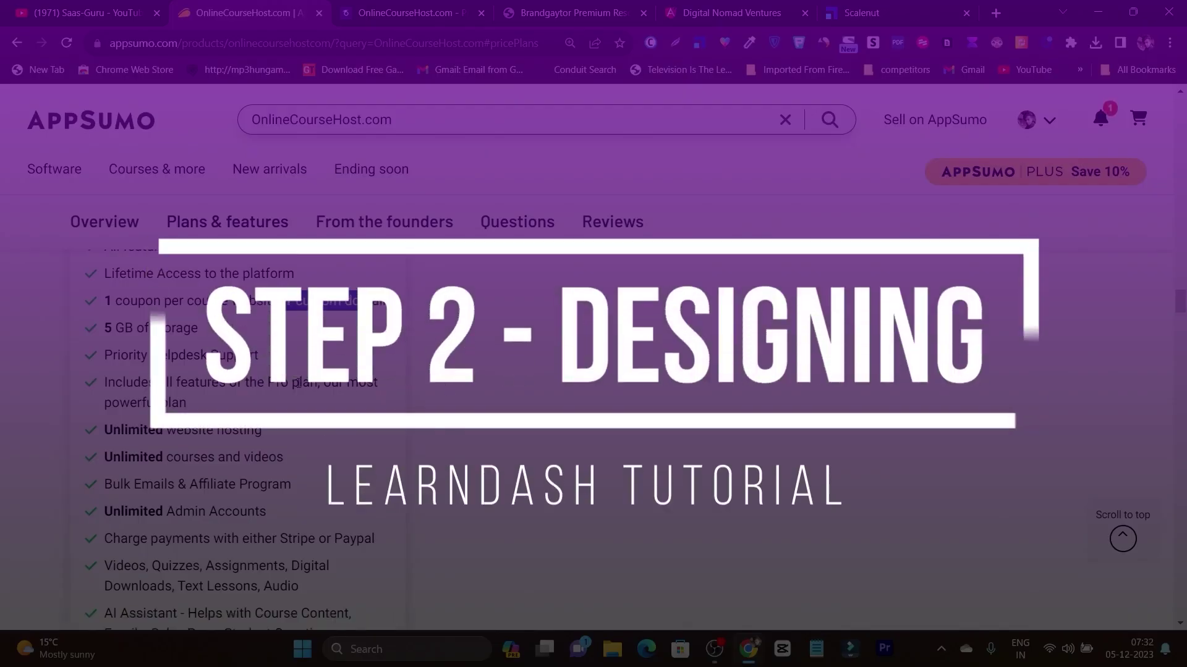
scroll(208, 377, down, 1)
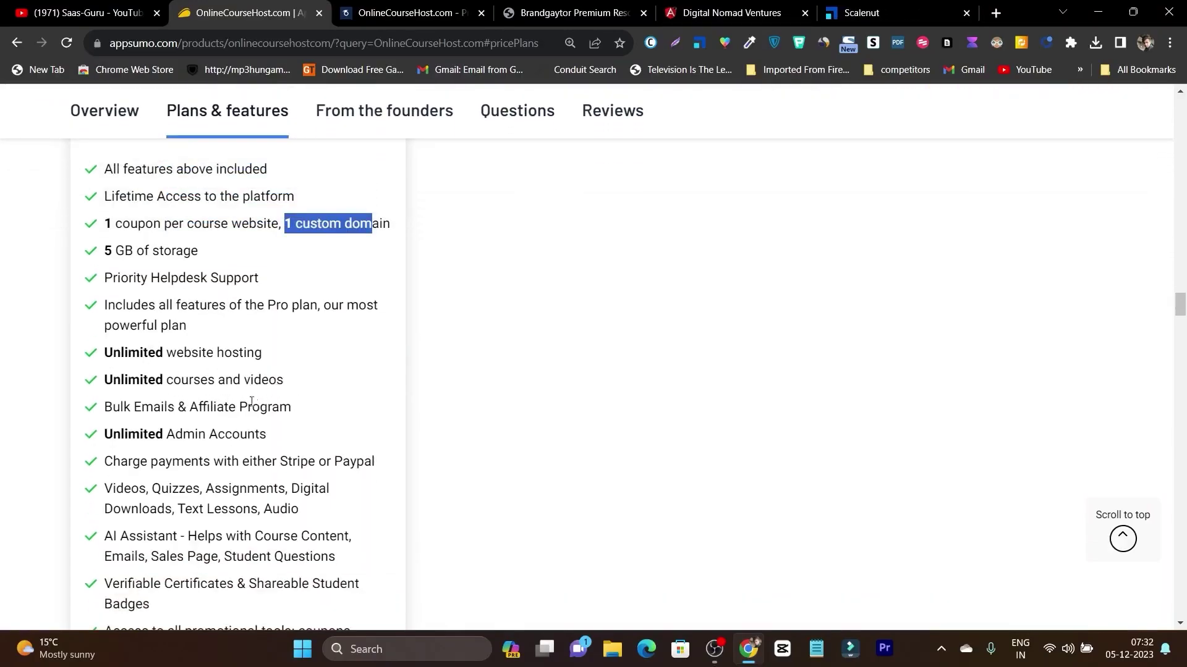
drag(104, 379, 222, 380)
click(220, 379)
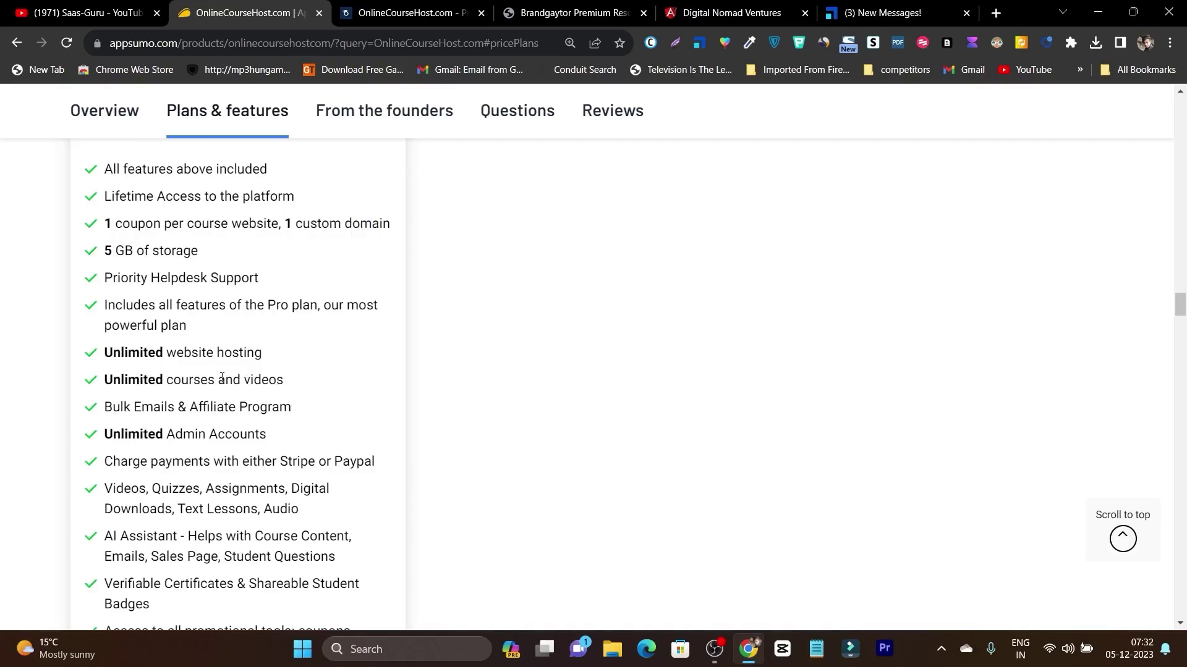
scroll(222, 411, down, 1)
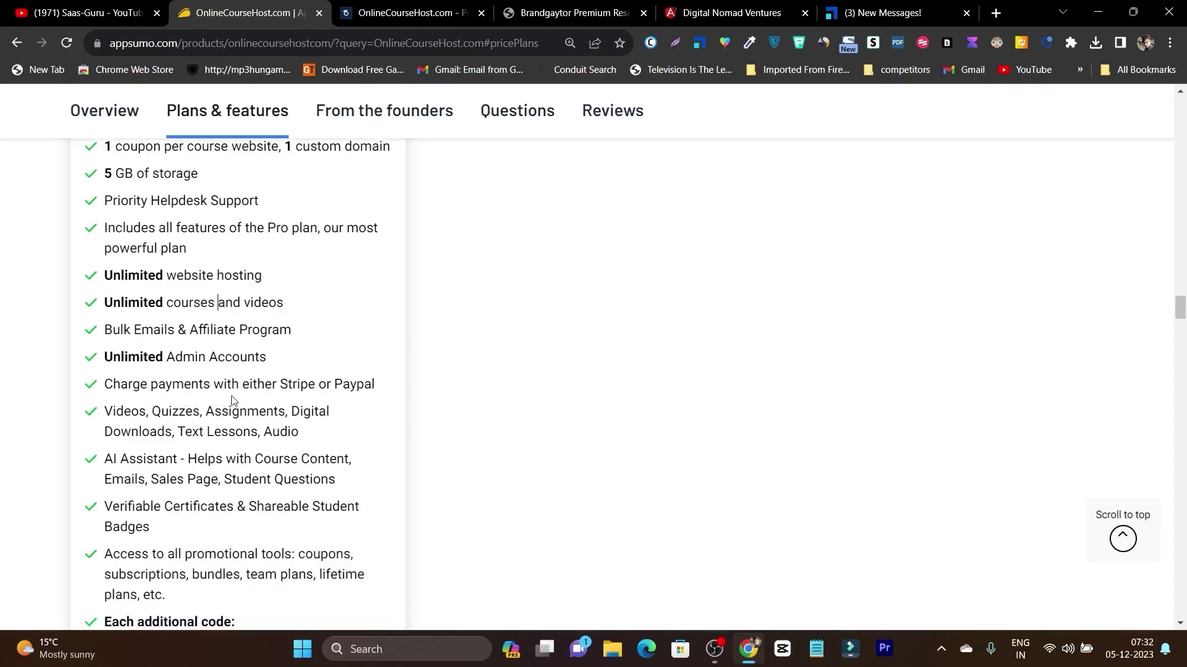
drag(380, 385, 274, 386)
scroll(210, 383, down, 1)
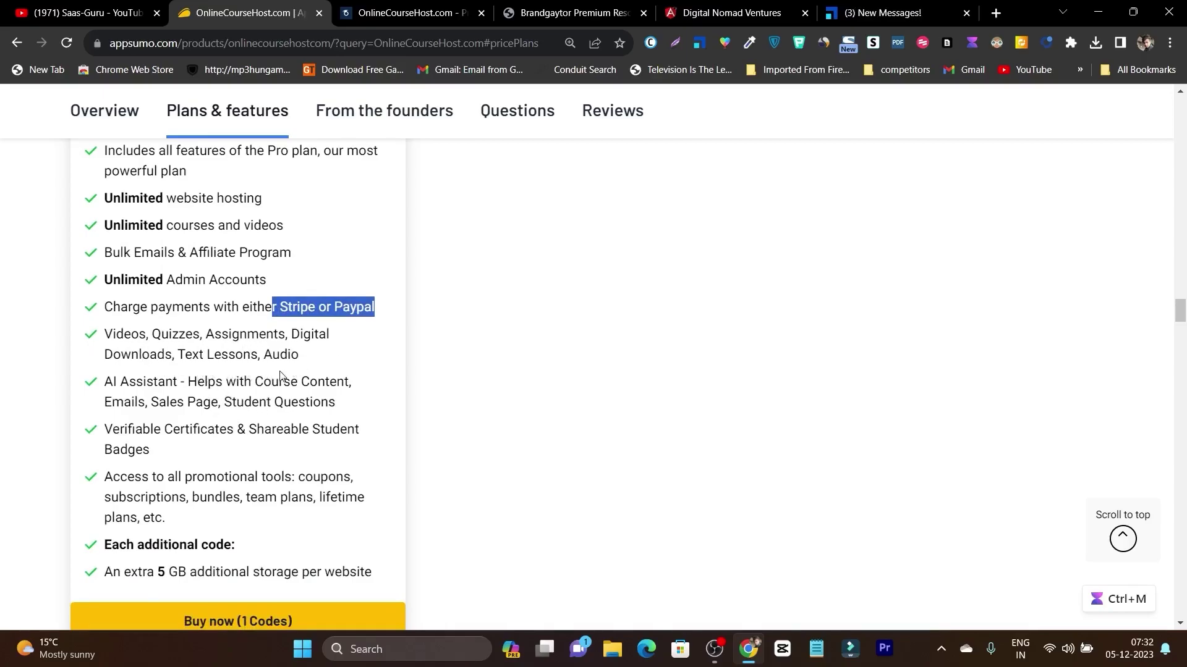
drag(104, 382, 251, 384)
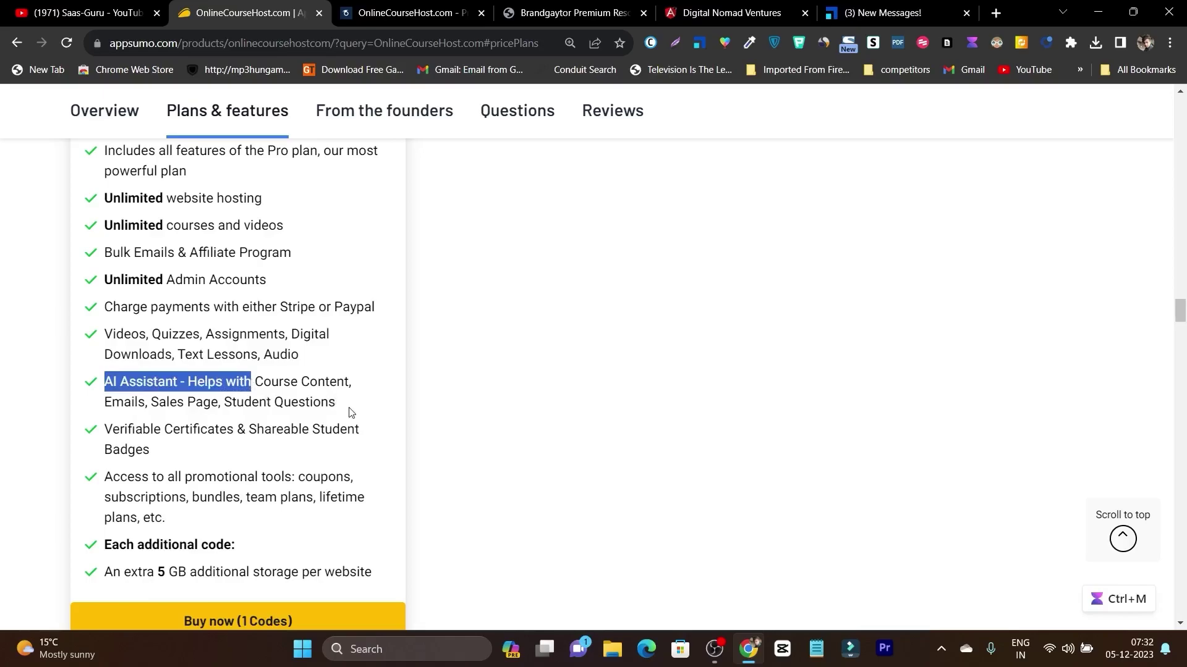
scroll(351, 409, down, 1)
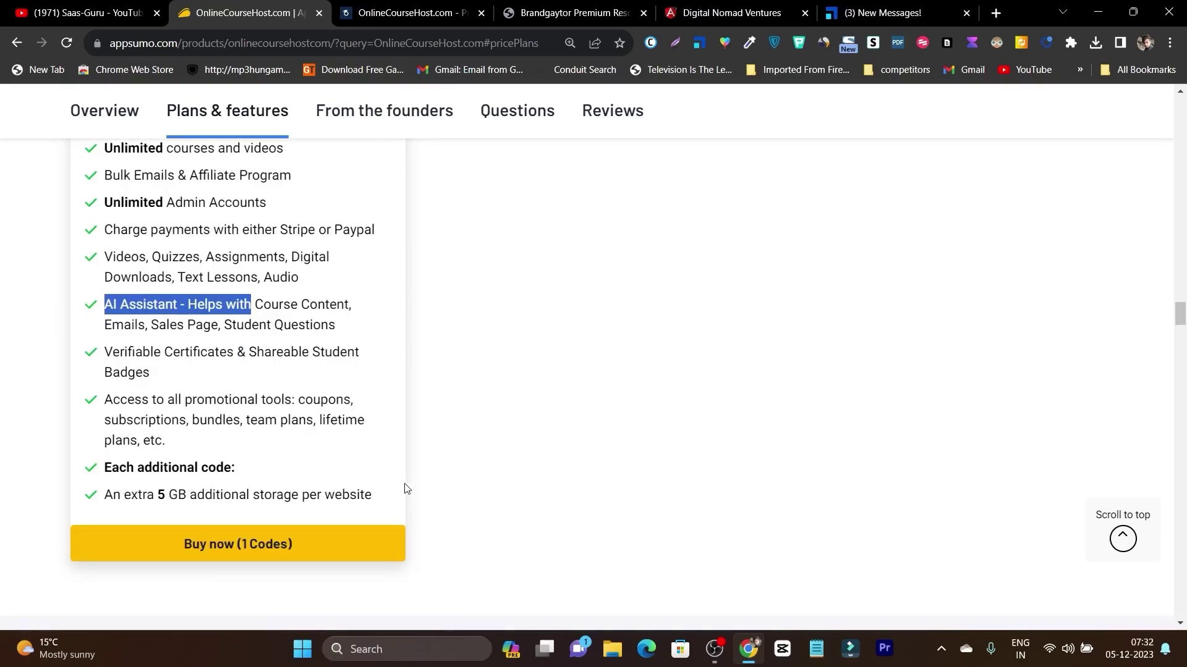
scroll(336, 466, up, 10)
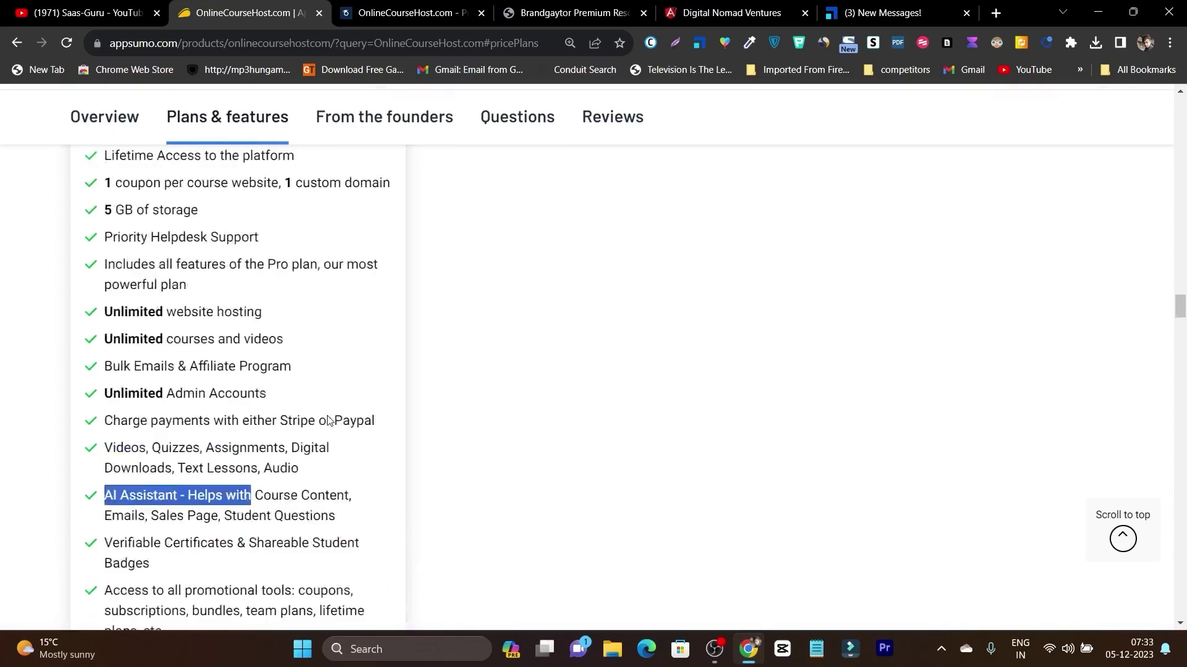
drag(1179, 285, 1179, 106)
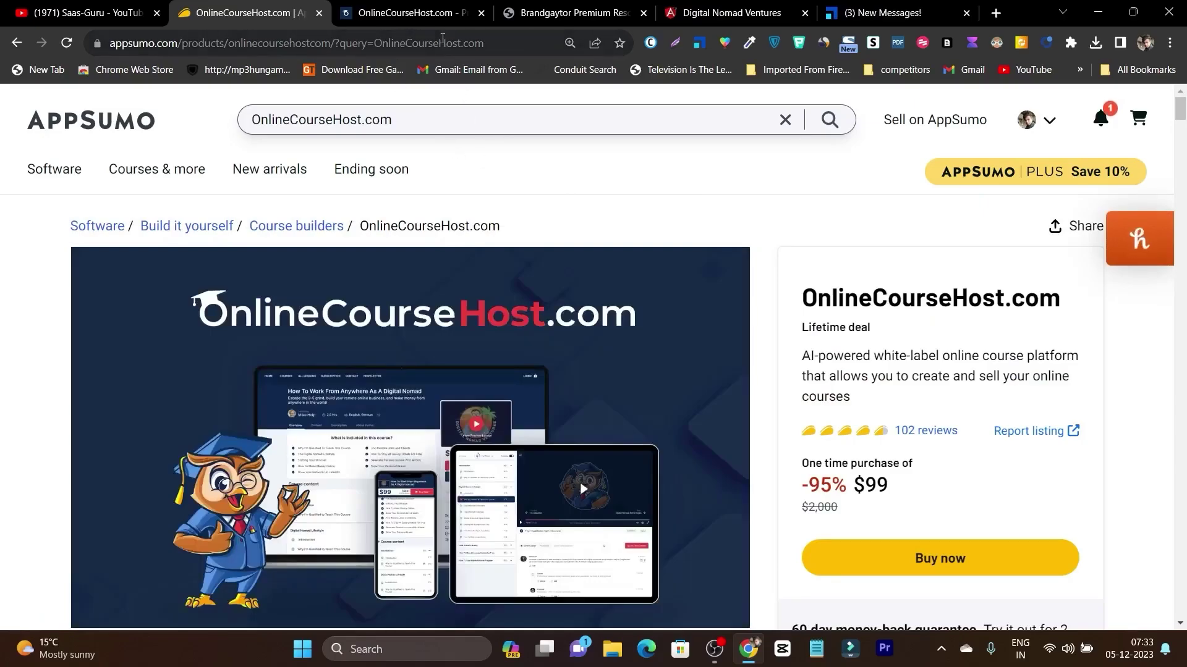
Step: Open the Brandgaytor school's course list and examine the new course types and Standard Premium Course form, closing it without creating a course
click(385, 13)
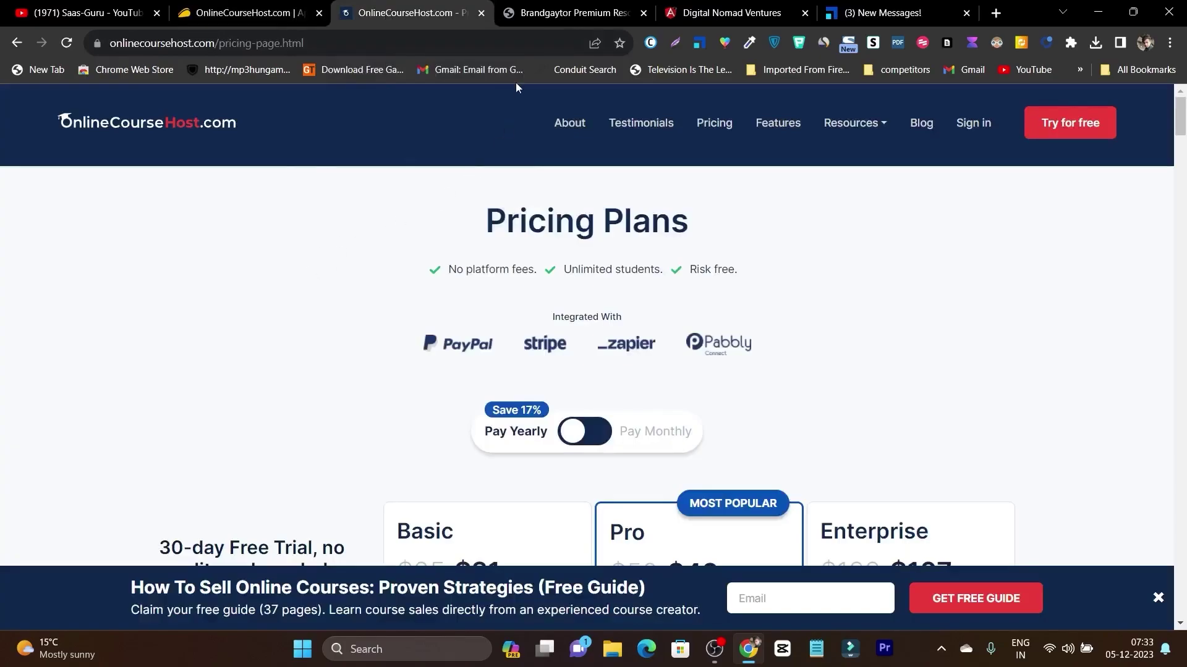
click(569, 10)
click(53, 115)
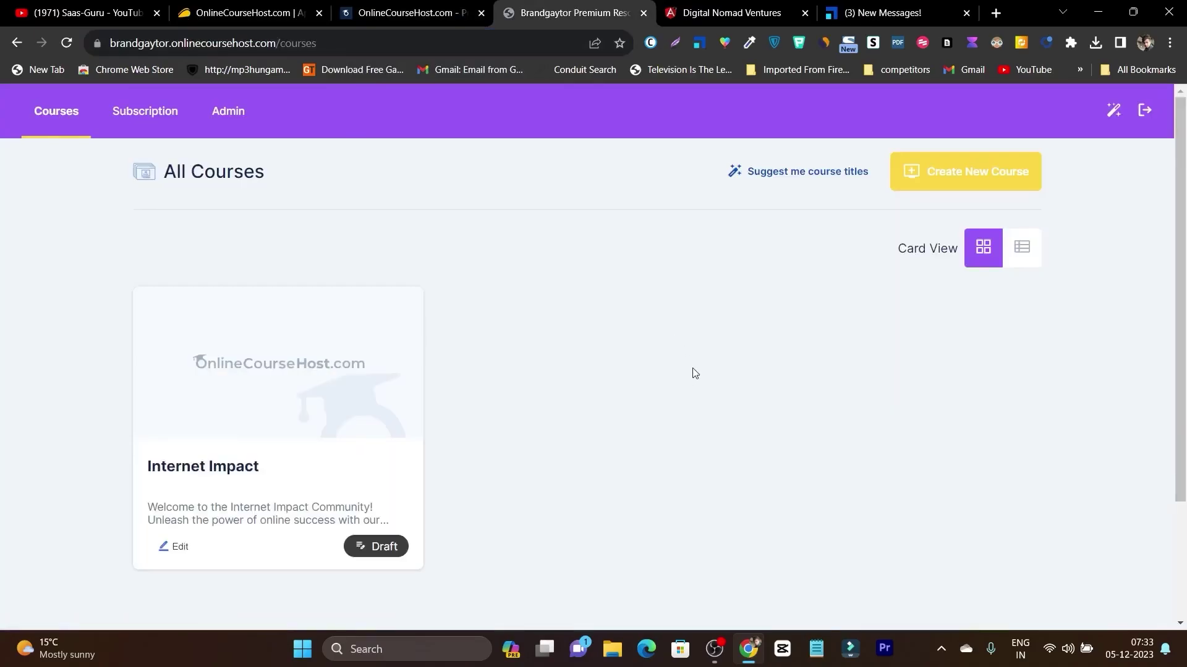
click(950, 181)
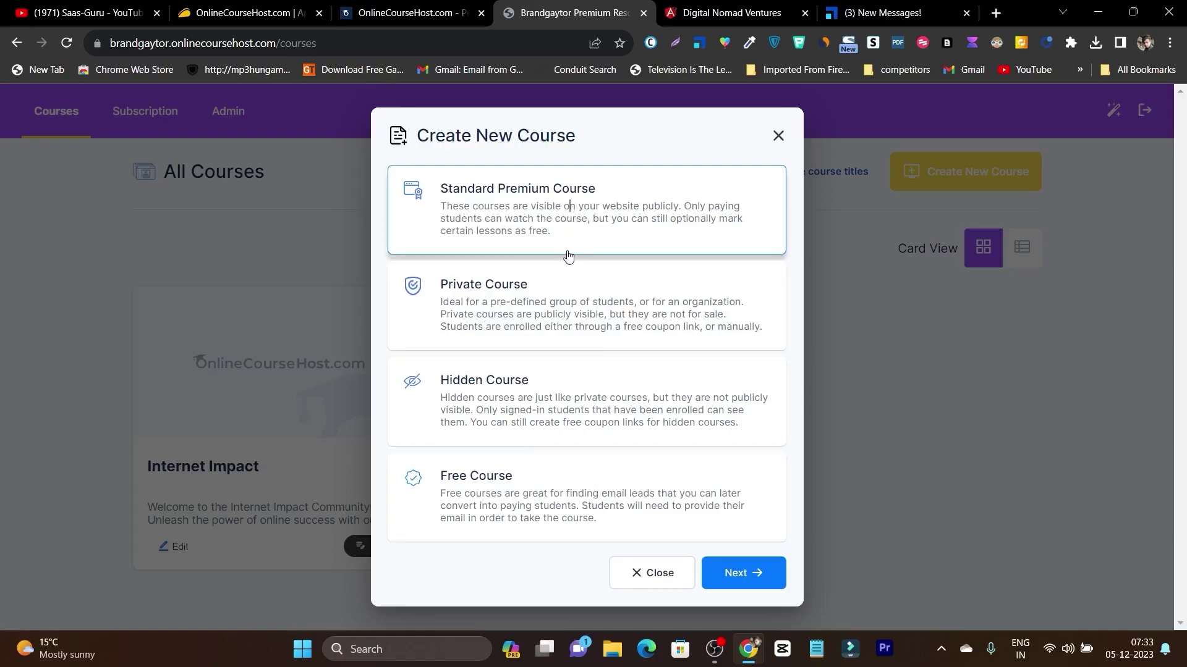
click(749, 573)
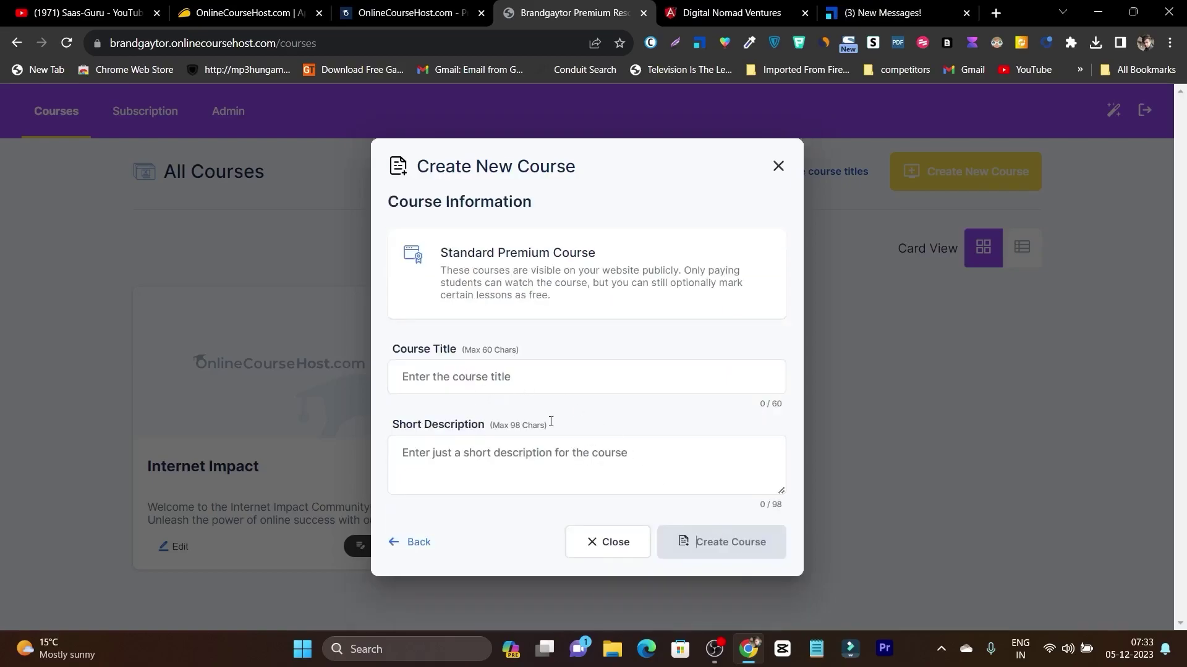
click(776, 166)
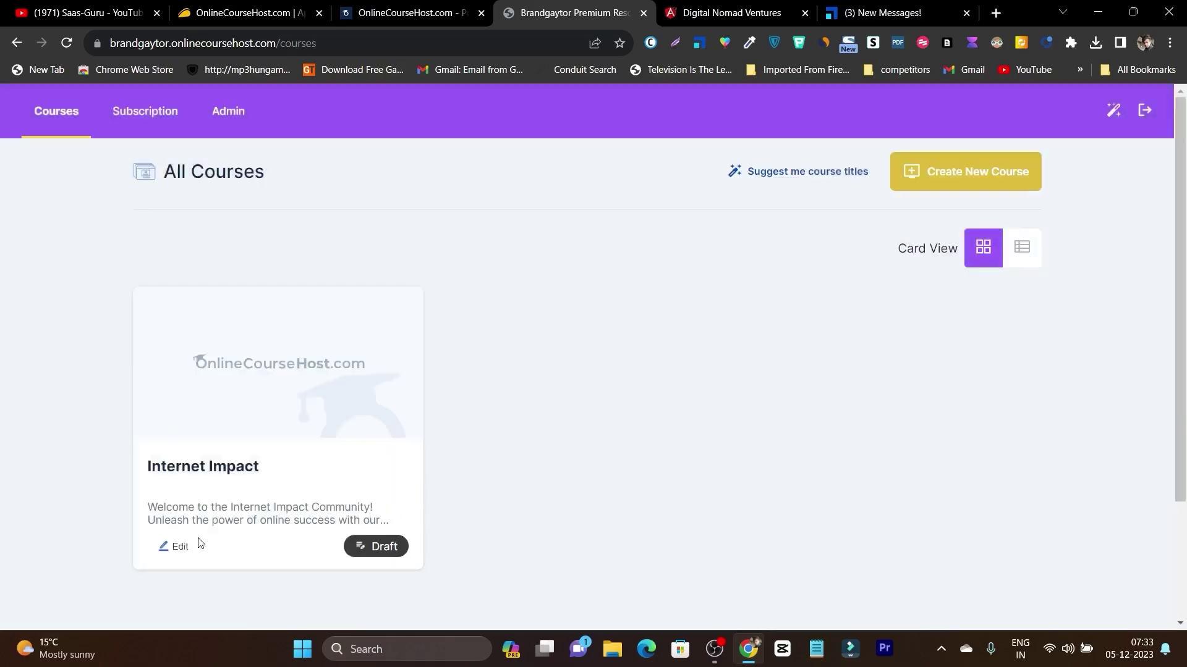
Step: Open the Internet Impact course for editing and review its lesson sections
click(178, 547)
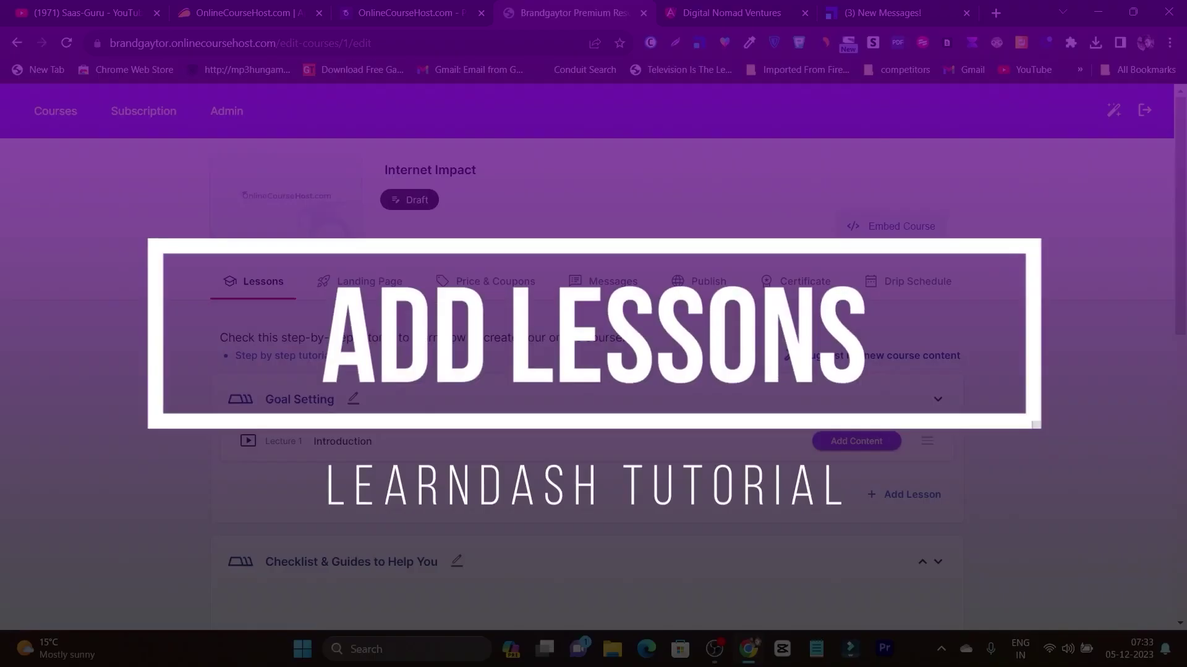
scroll(555, 362, down, 15)
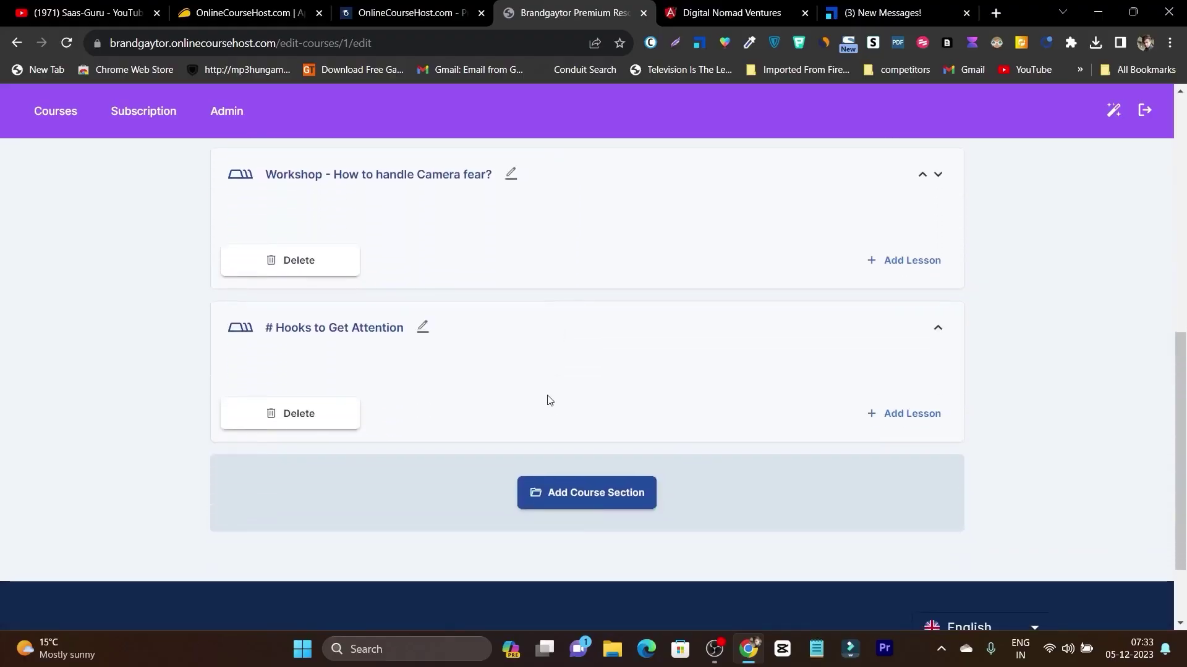
scroll(477, 310, up, 9)
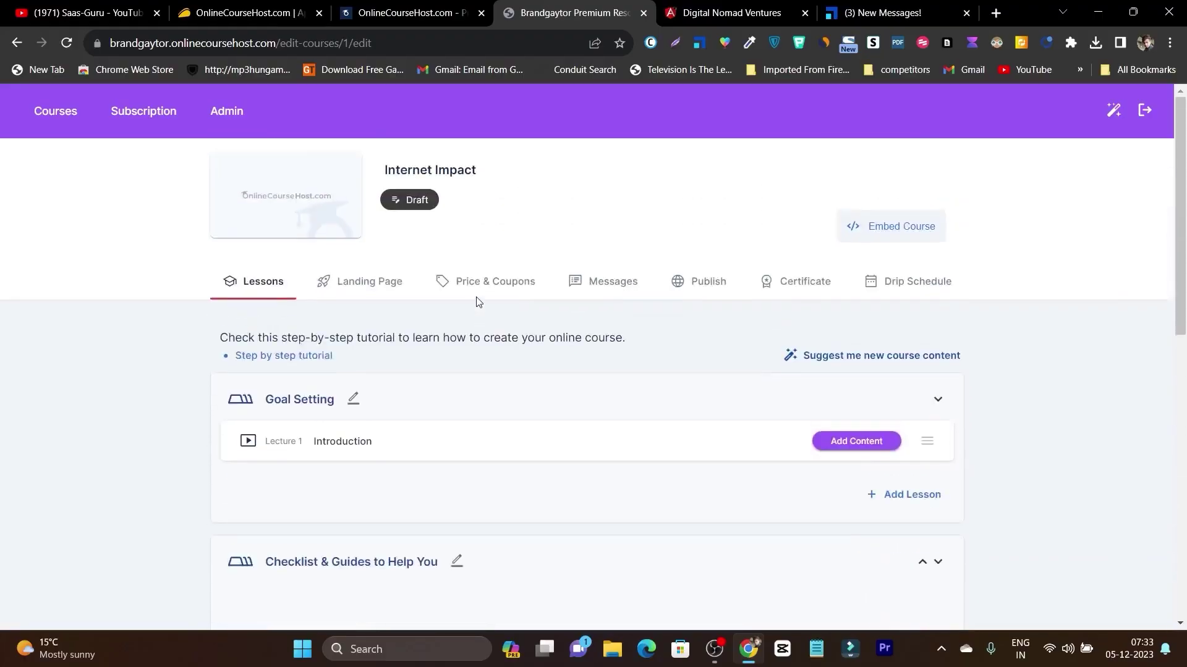
scroll(473, 429, down, 7)
scroll(473, 429, down, 4)
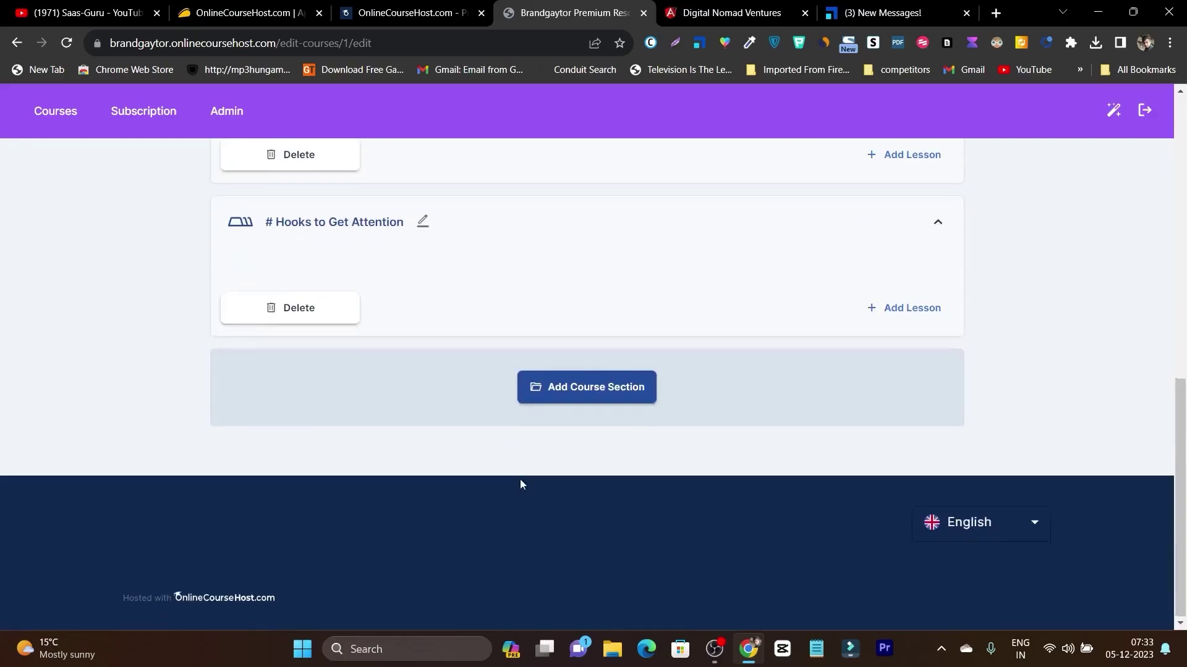
Step: Add a new section titled "Coding Skills needed" to the Internet Impact course
click(612, 388)
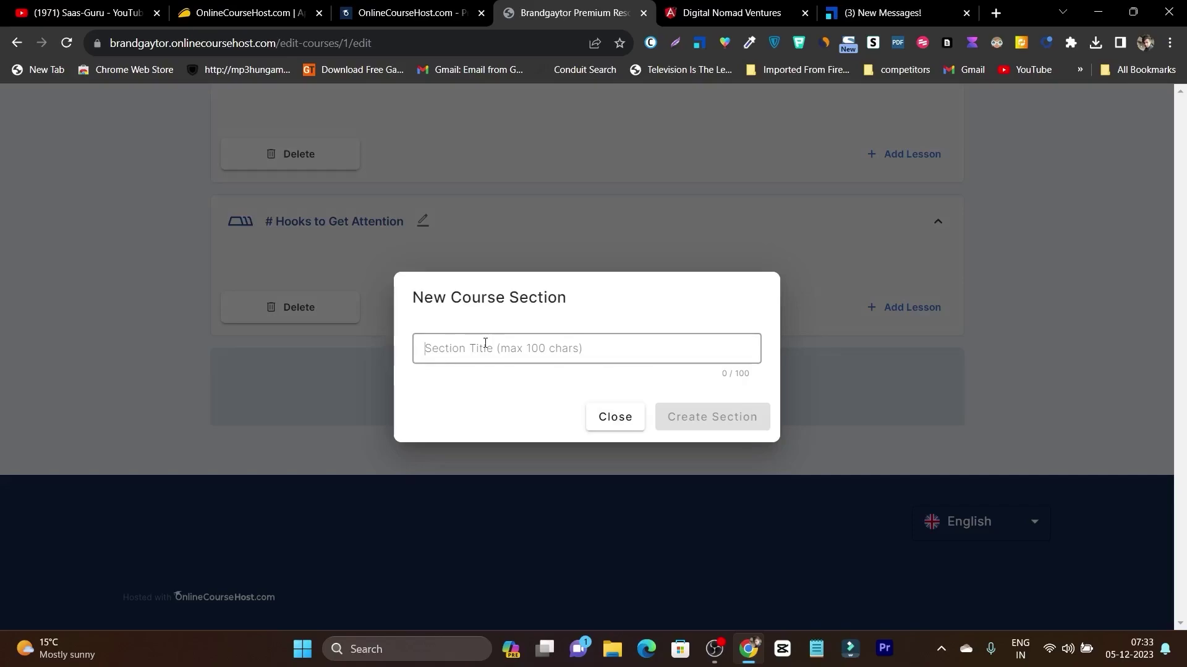
text(This)
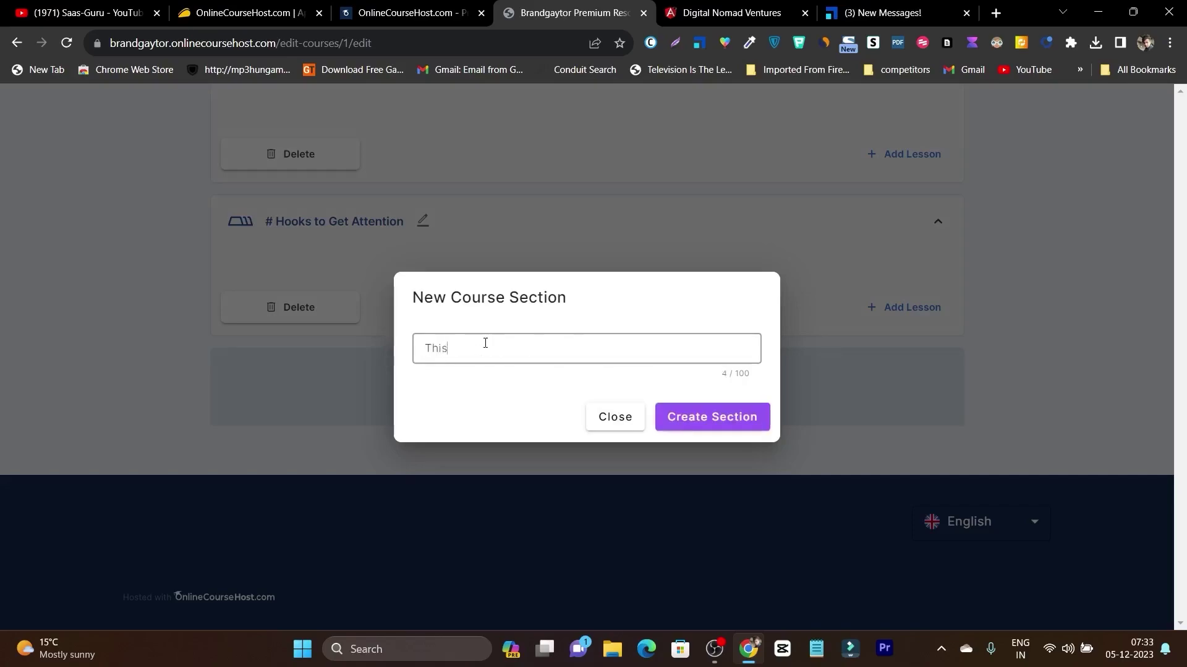
key(BackSpace)
text(Here)
key(BackSpace)
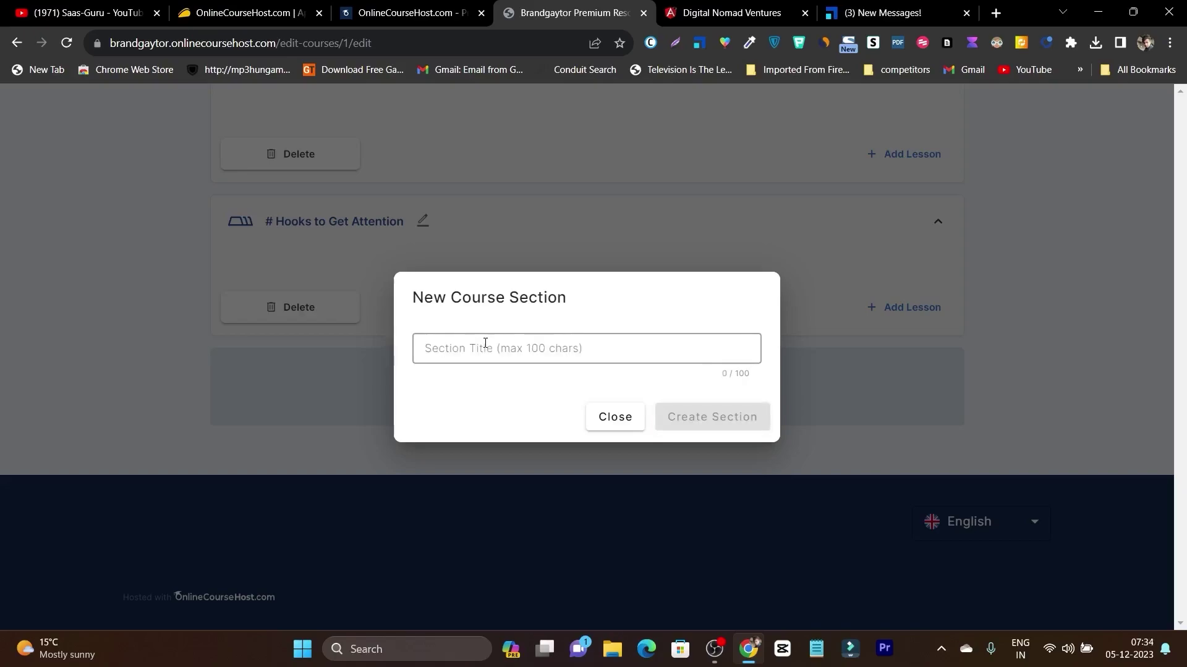
text(Coding )
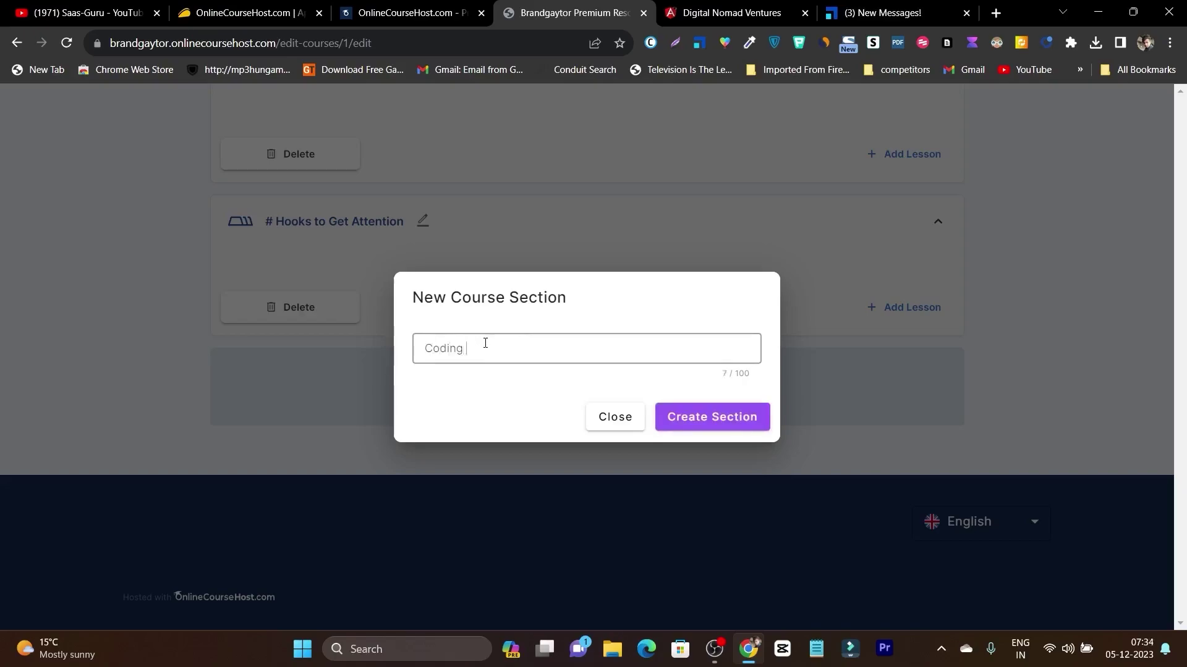
text(Skills needed)
click(720, 418)
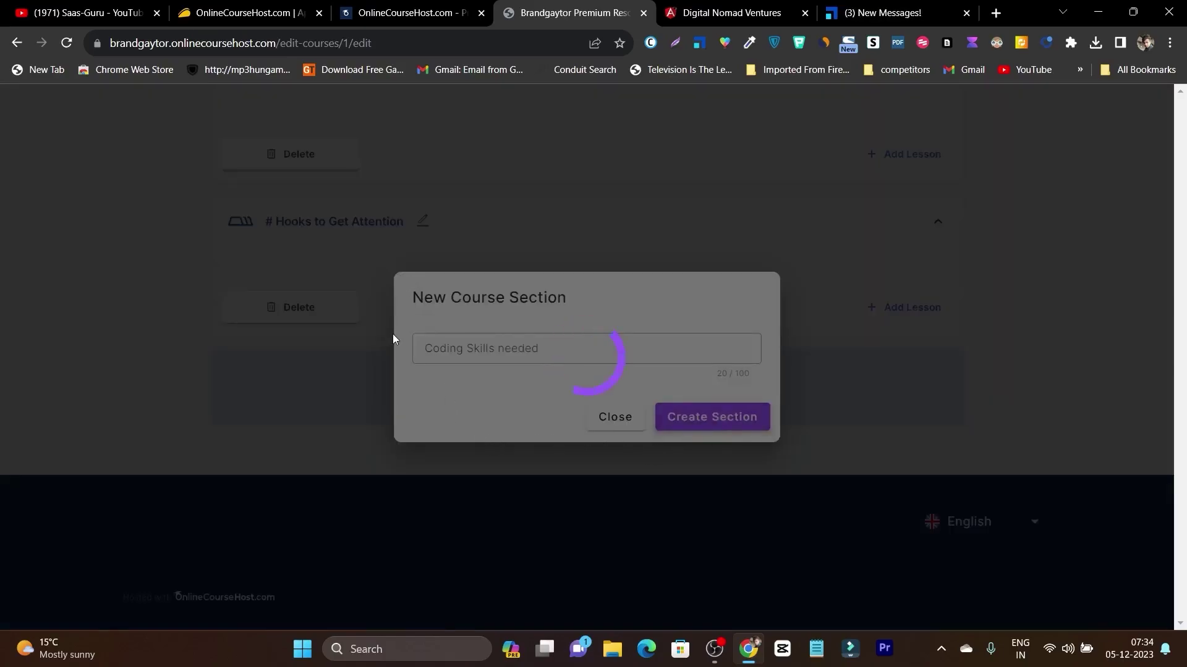
Step: Delete the "Coding Skills needed" section and return to the first lesson sections
scroll(386, 357, down, 3)
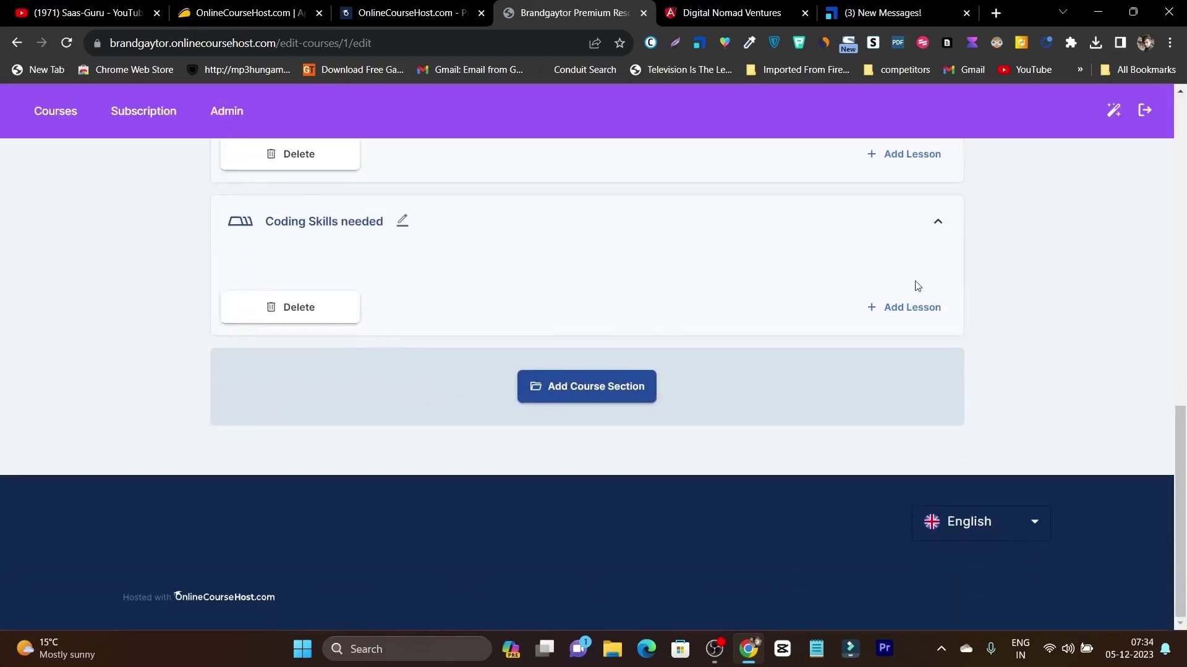
click(302, 309)
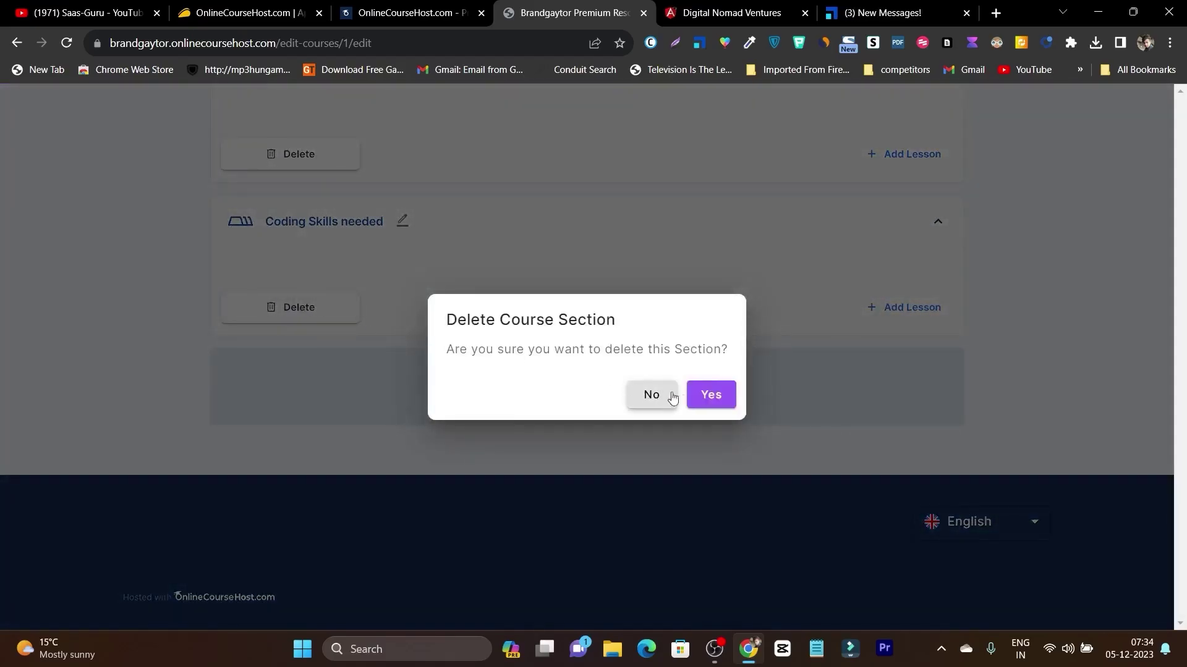
click(711, 393)
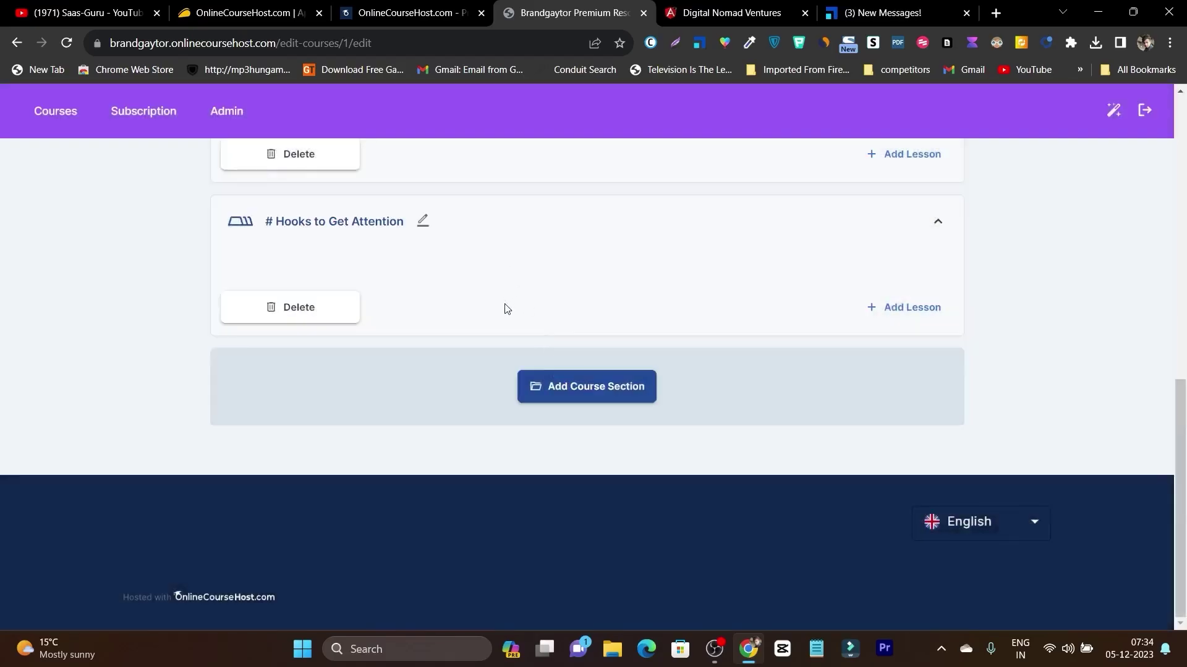
scroll(505, 309, up, 8)
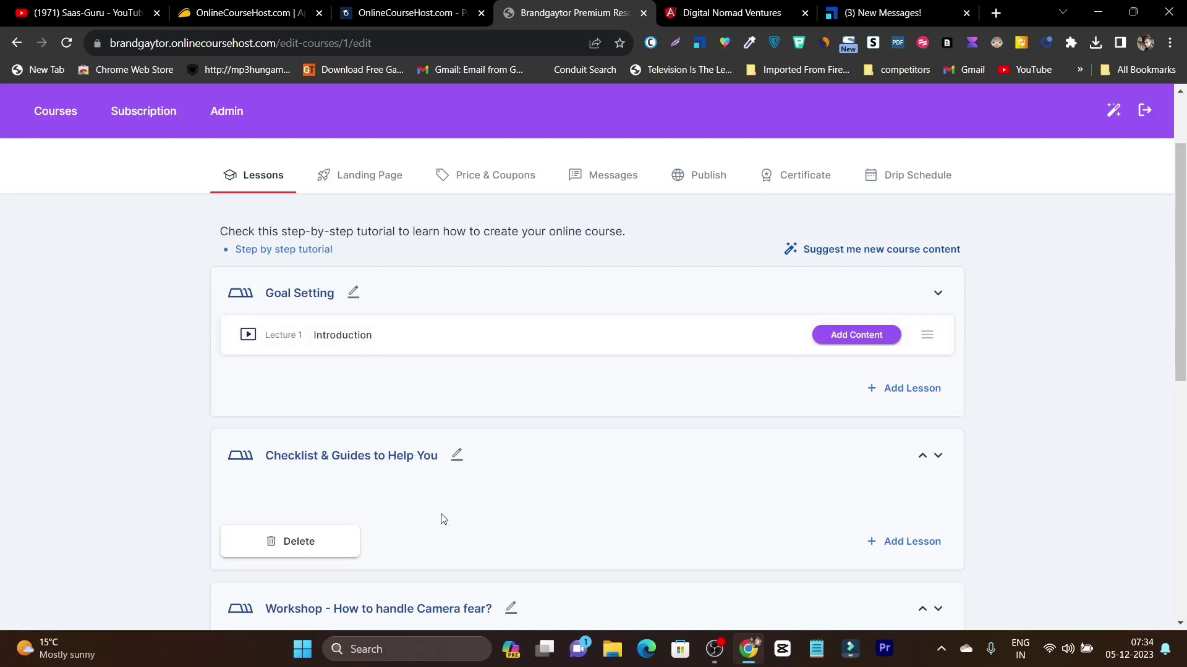
Step: Add a video lesson titled "Lesson 2" to the Goal Setting section of the Internet Impact course
scroll(443, 518, down, 7)
scroll(545, 468, up, 6)
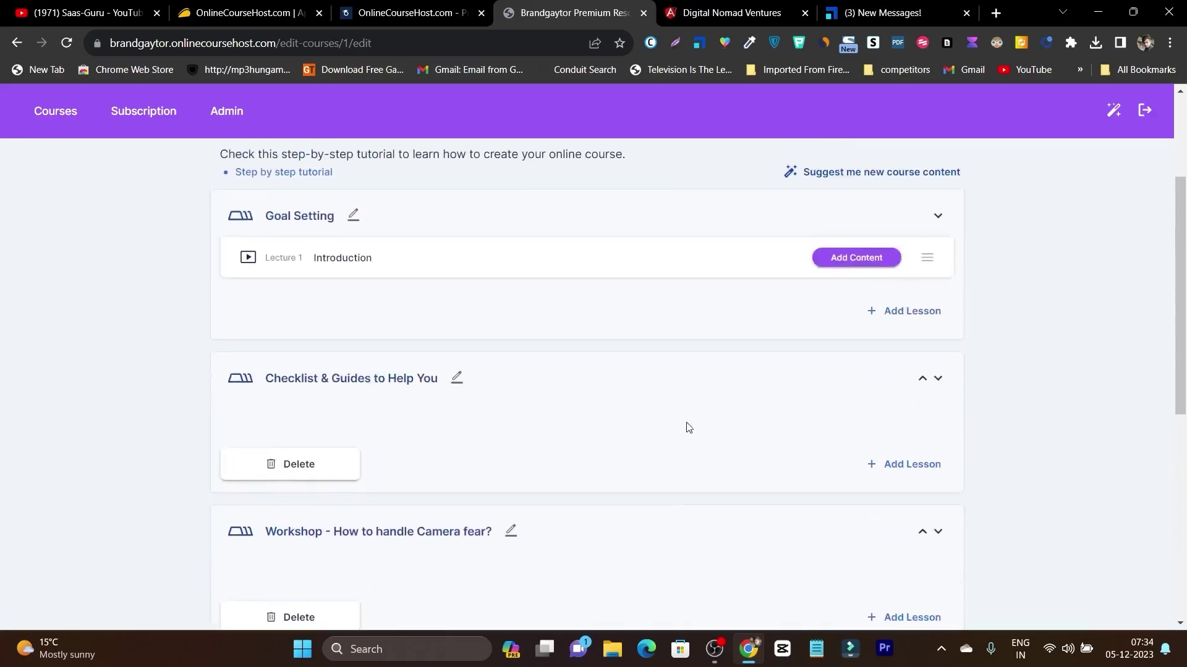
scroll(933, 411, up, 1)
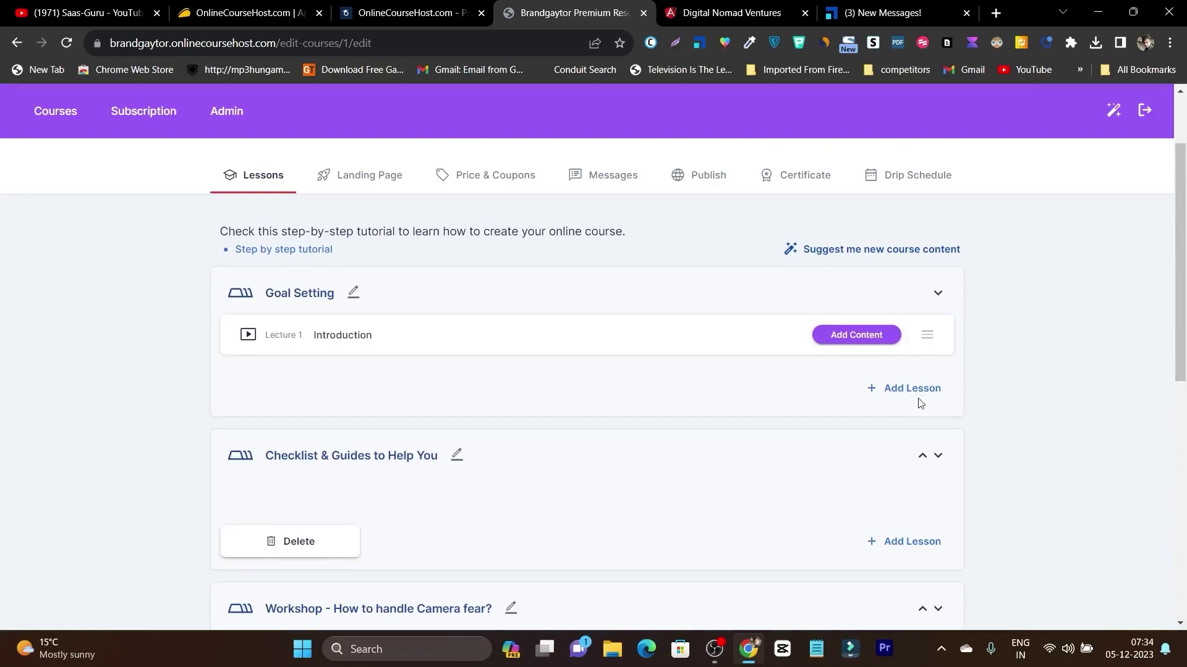
click(909, 390)
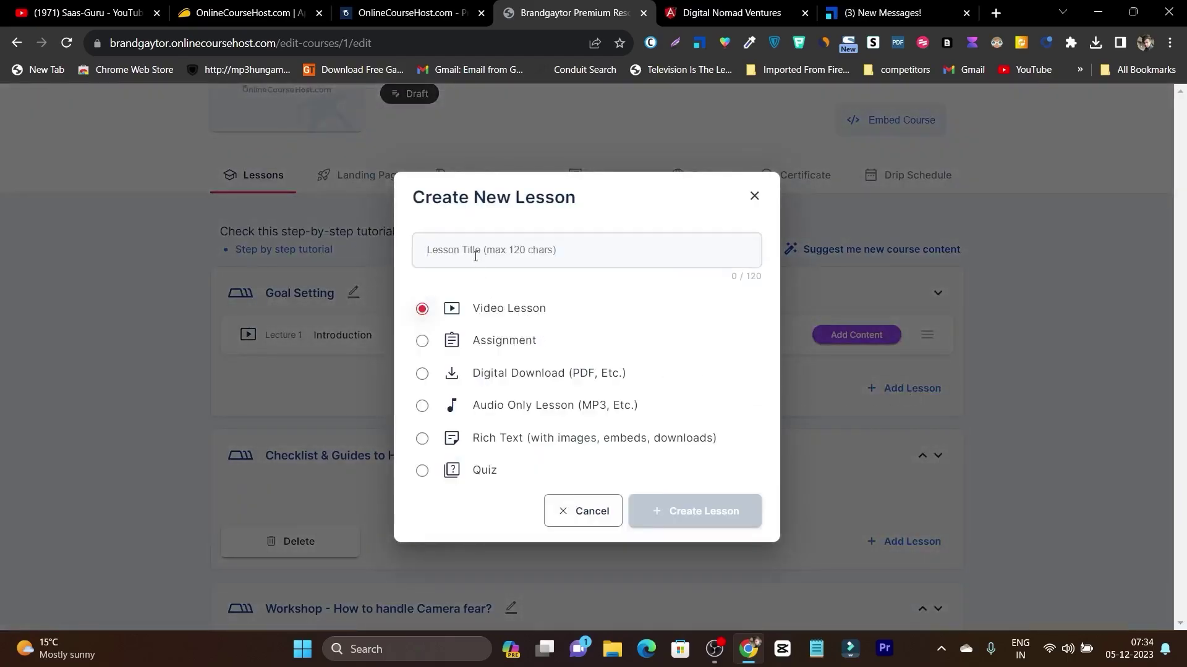
text(Lesson)
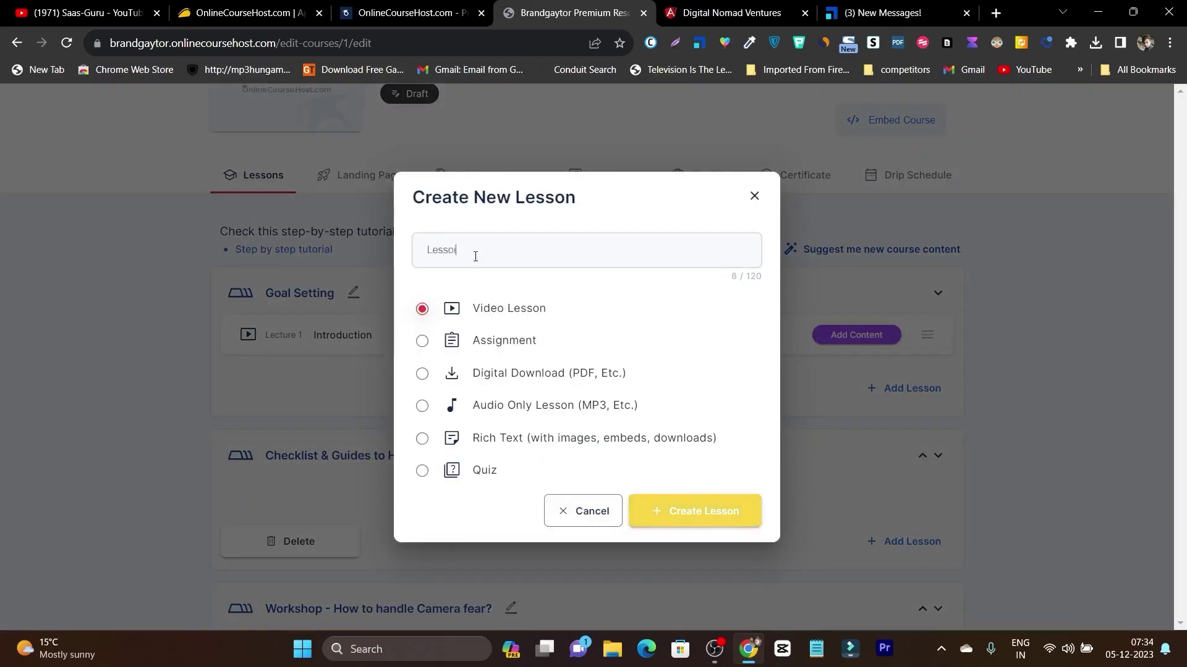
text(son 2)
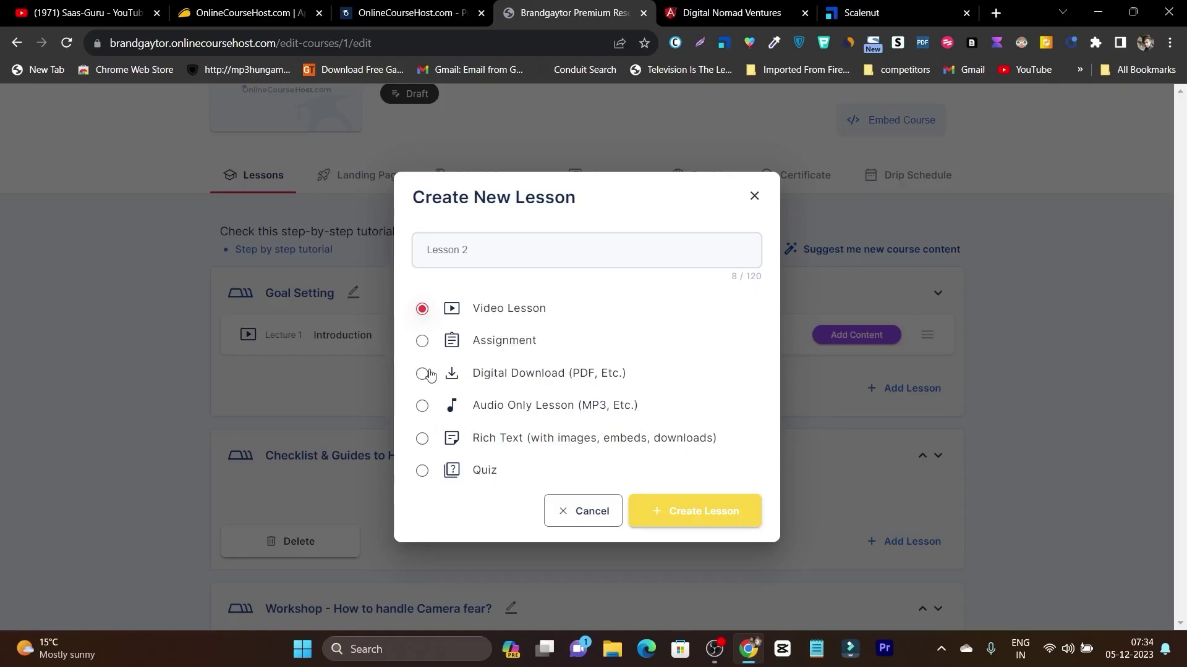
click(702, 510)
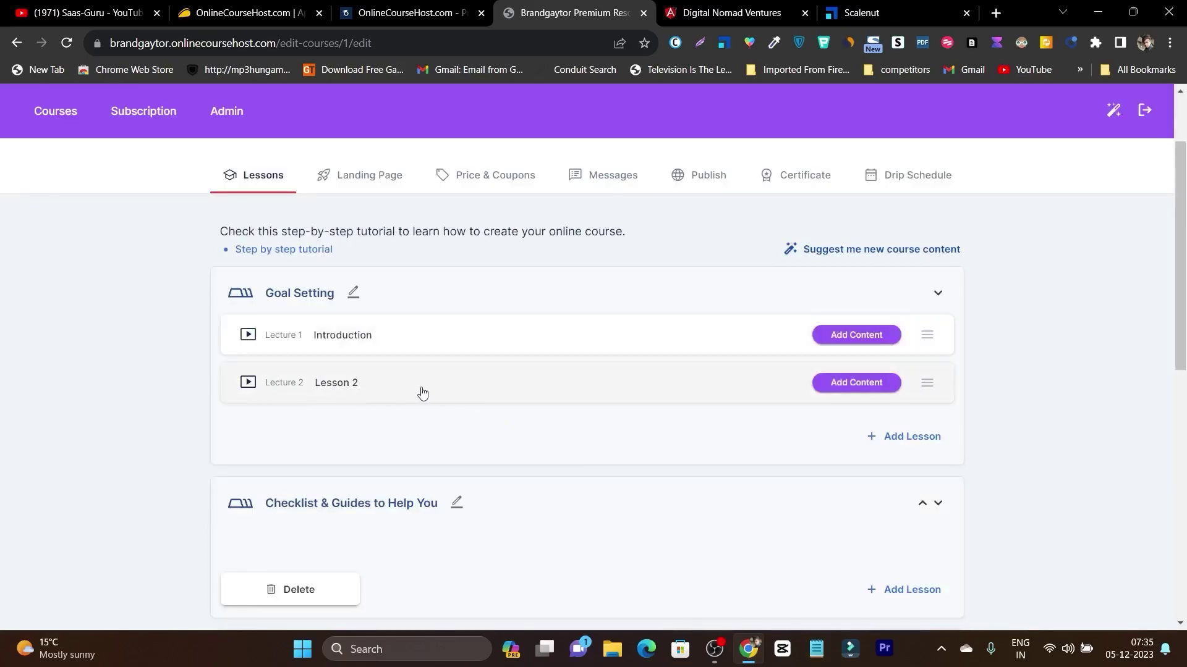
Step: Expand Lesson 2, examine its video, caption, title, prerequisite and rich text options, and collapse it again
click(448, 393)
scroll(408, 457, down, 1)
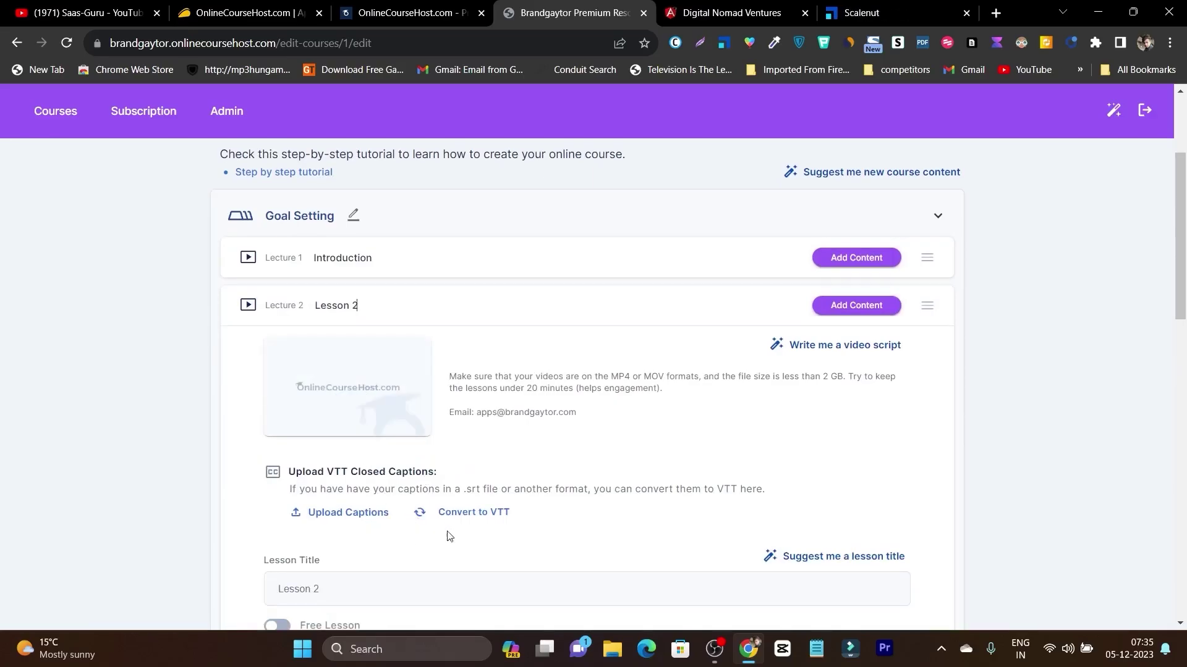
scroll(476, 537, down, 1)
scroll(362, 524, down, 1)
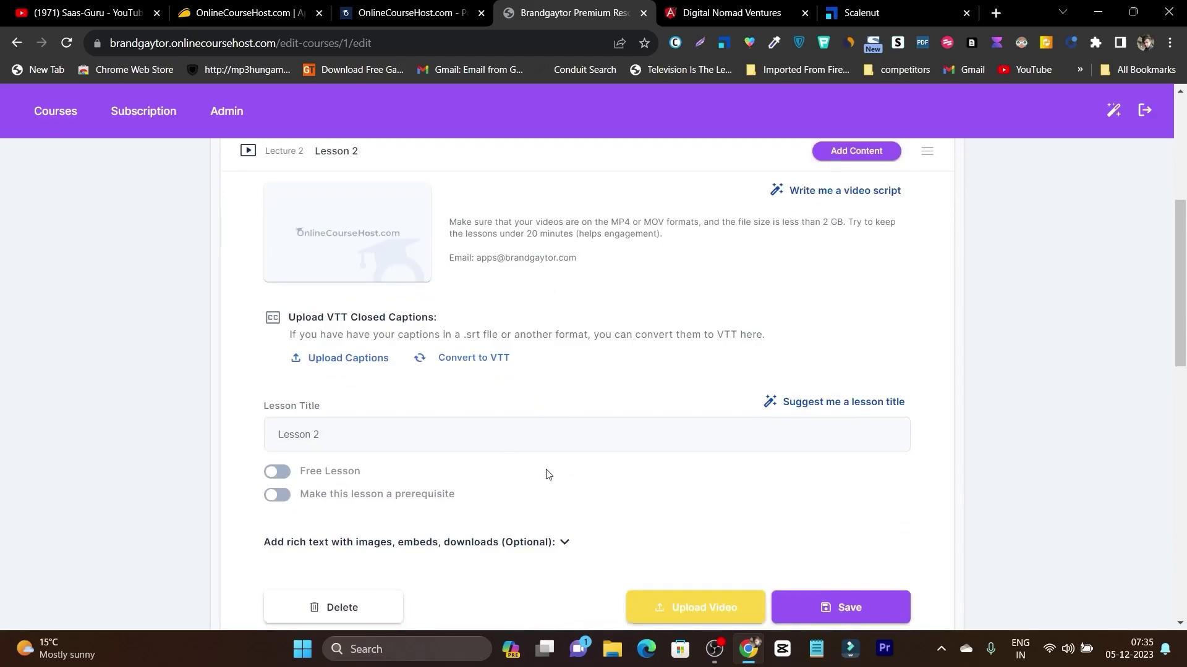
scroll(382, 415, down, 3)
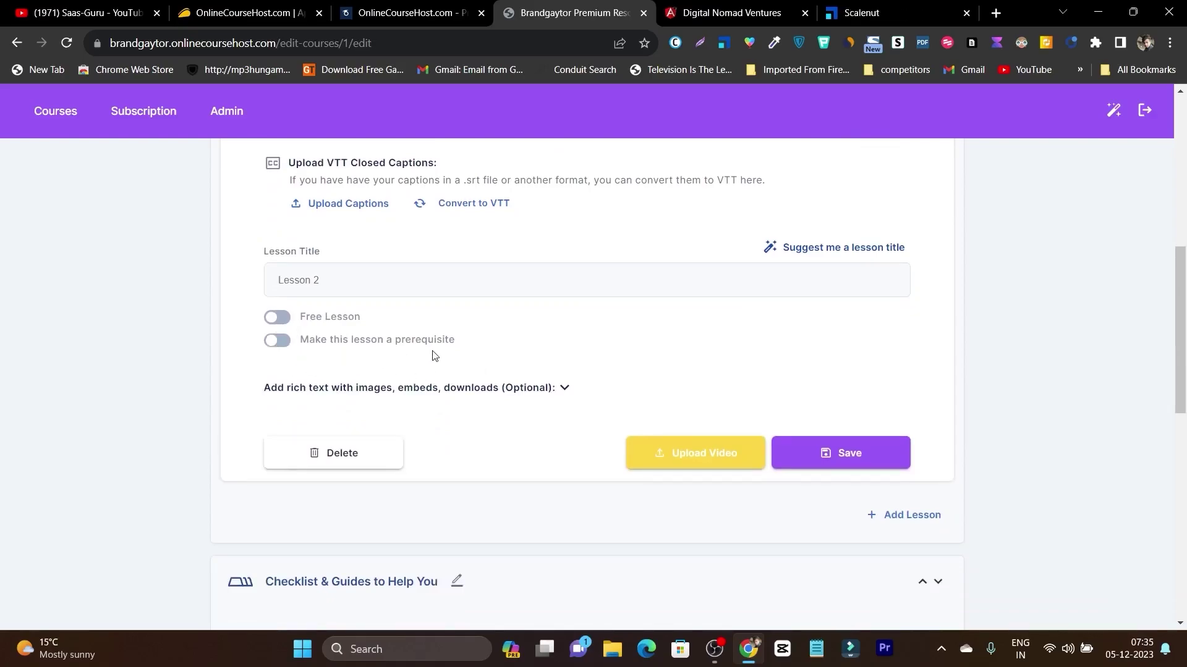
click(565, 388)
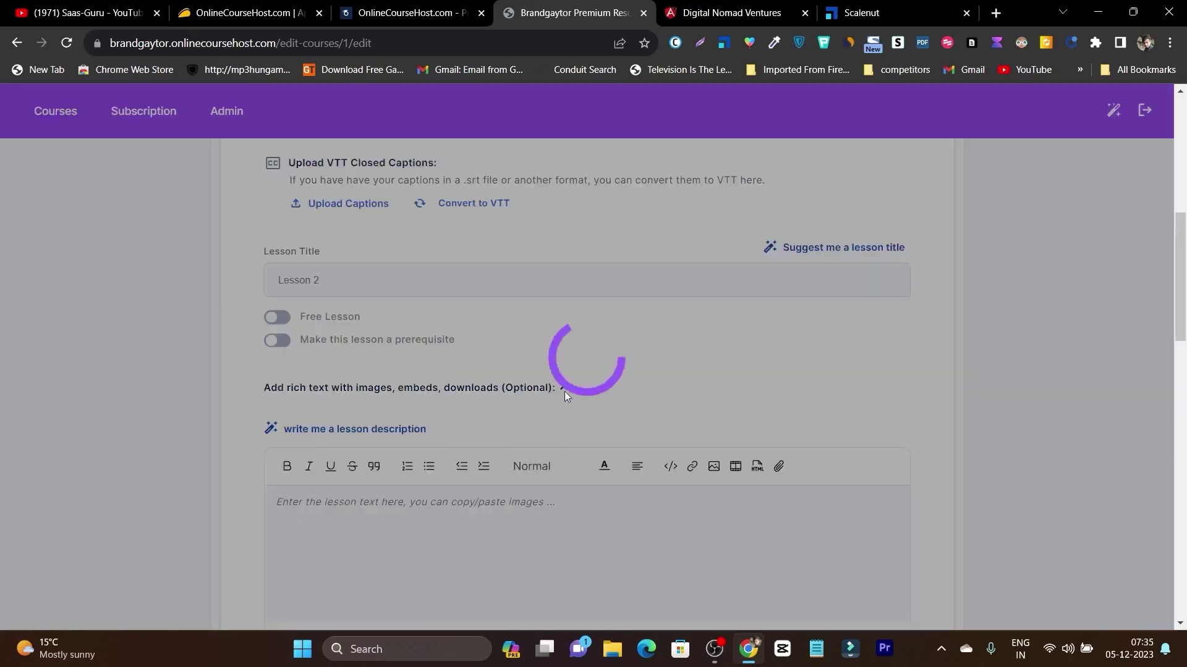
scroll(525, 427, down, 2)
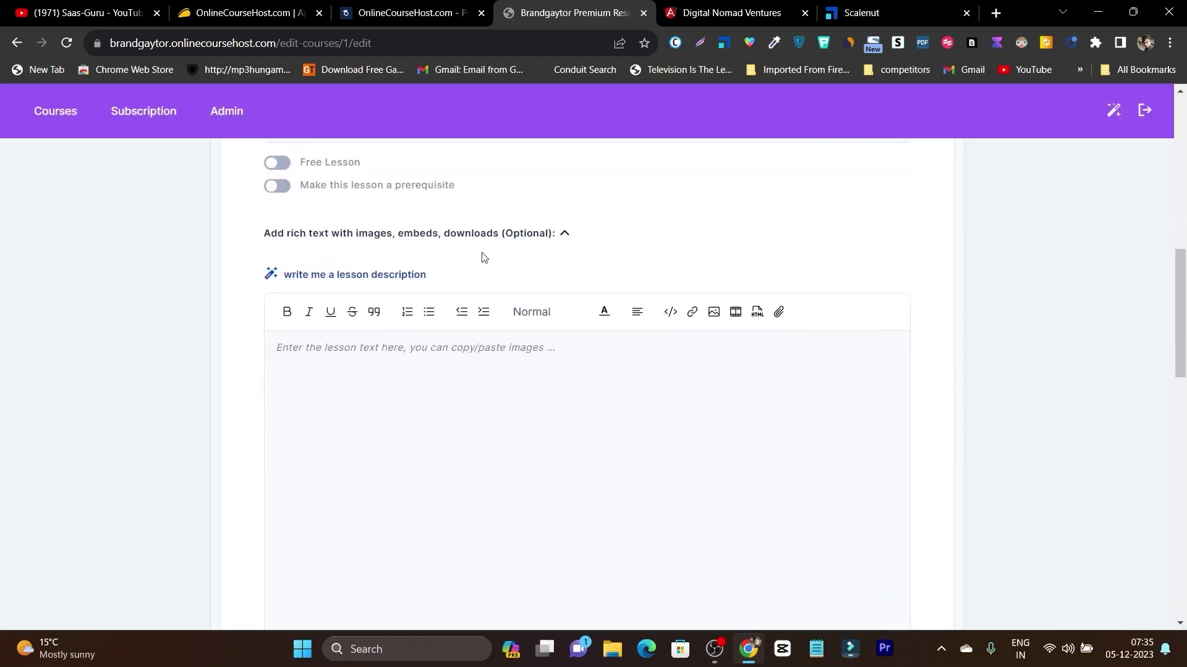
scroll(802, 338, up, 10)
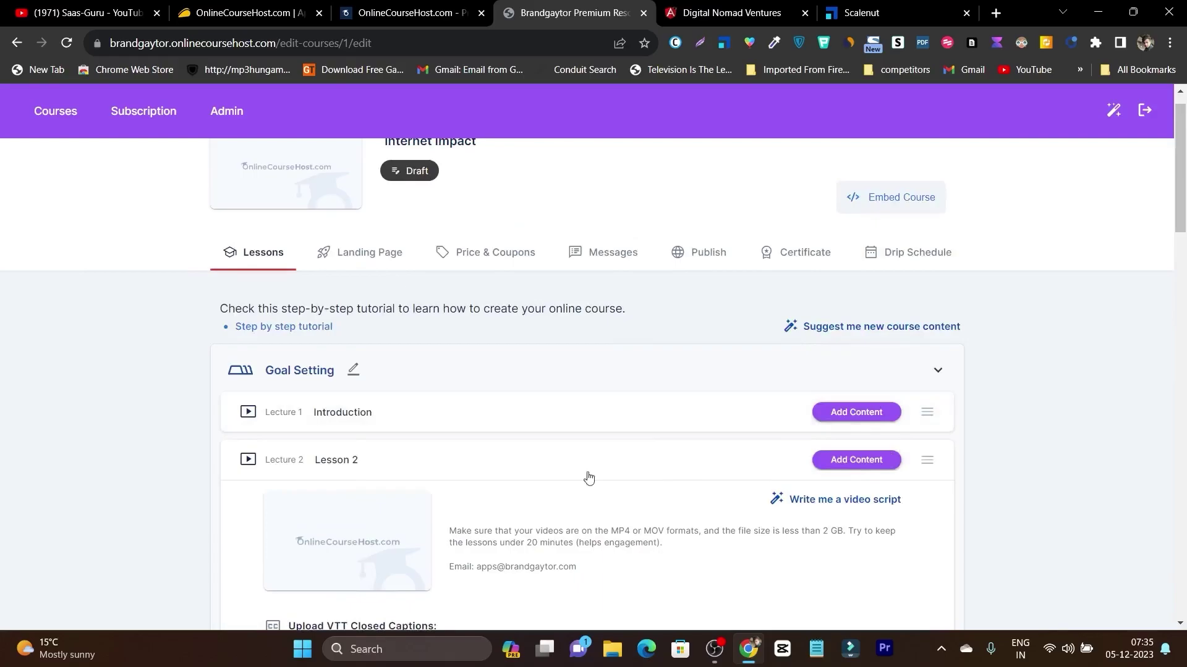
click(588, 476)
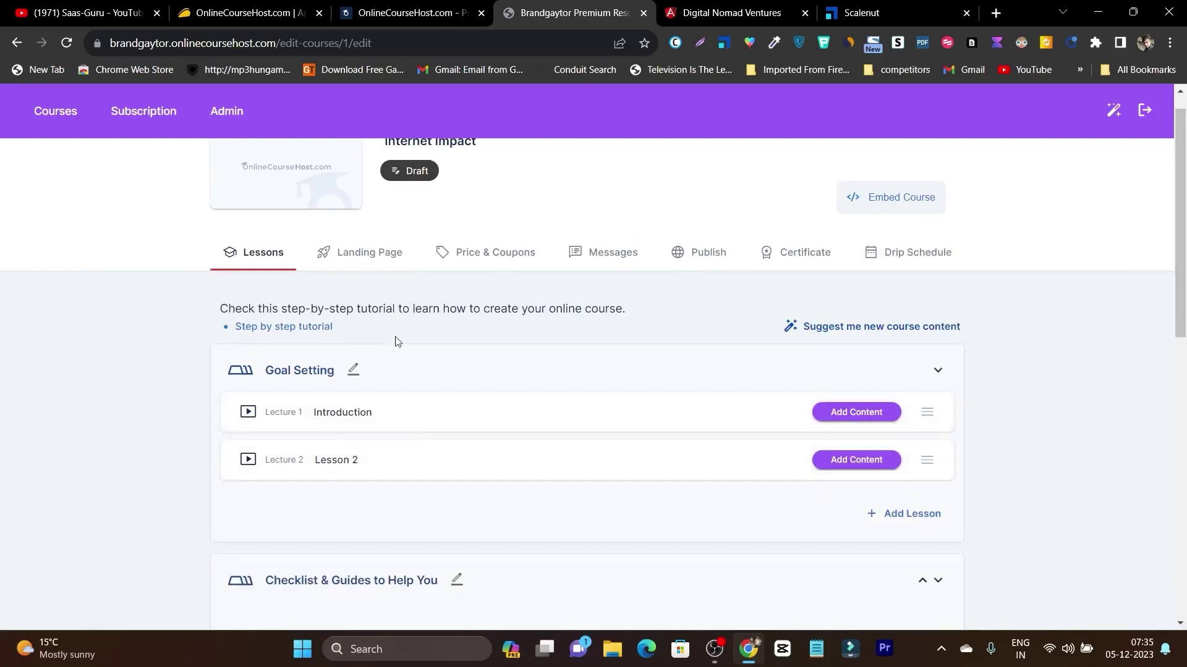
Step: Open the course's landing page settings, and examine the Digital Nomad Ventures home page with its lessons and courses as an example
click(364, 251)
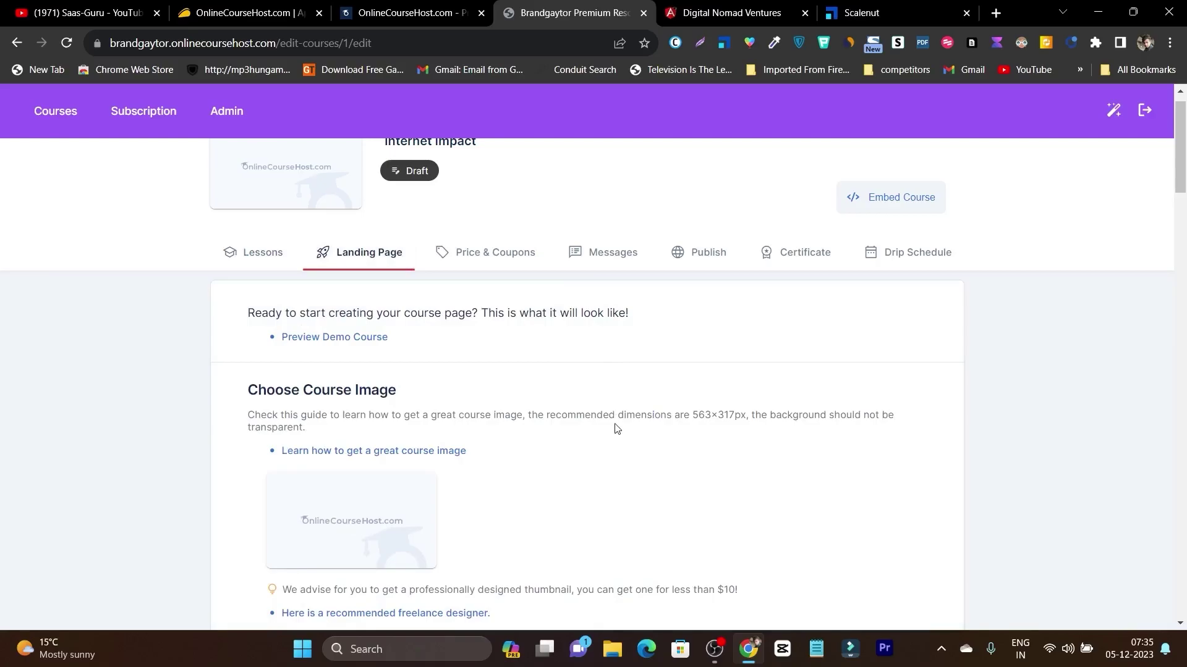
click(730, 13)
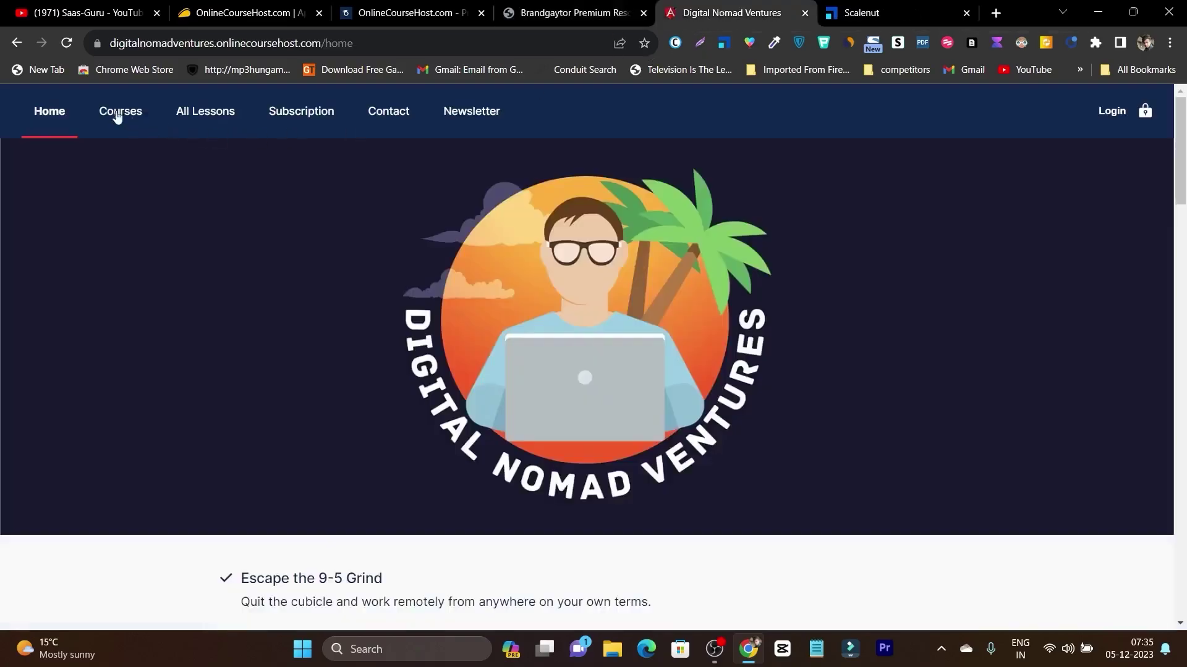
scroll(758, 299, down, 5)
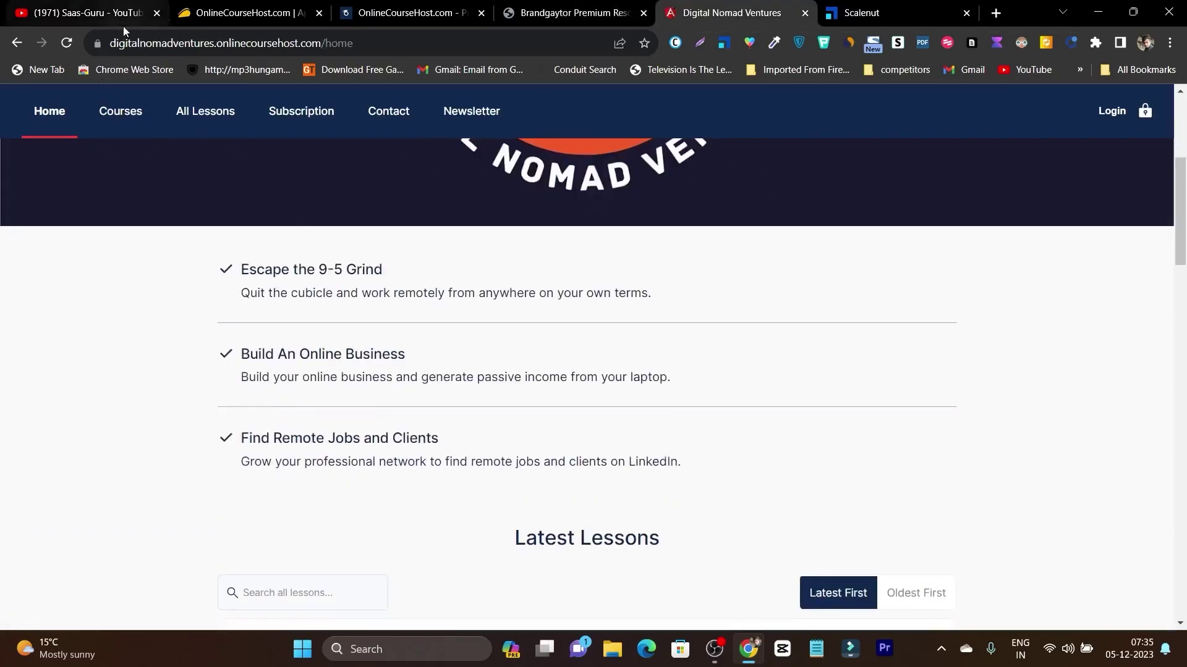
drag(105, 43, 291, 48)
click(291, 48)
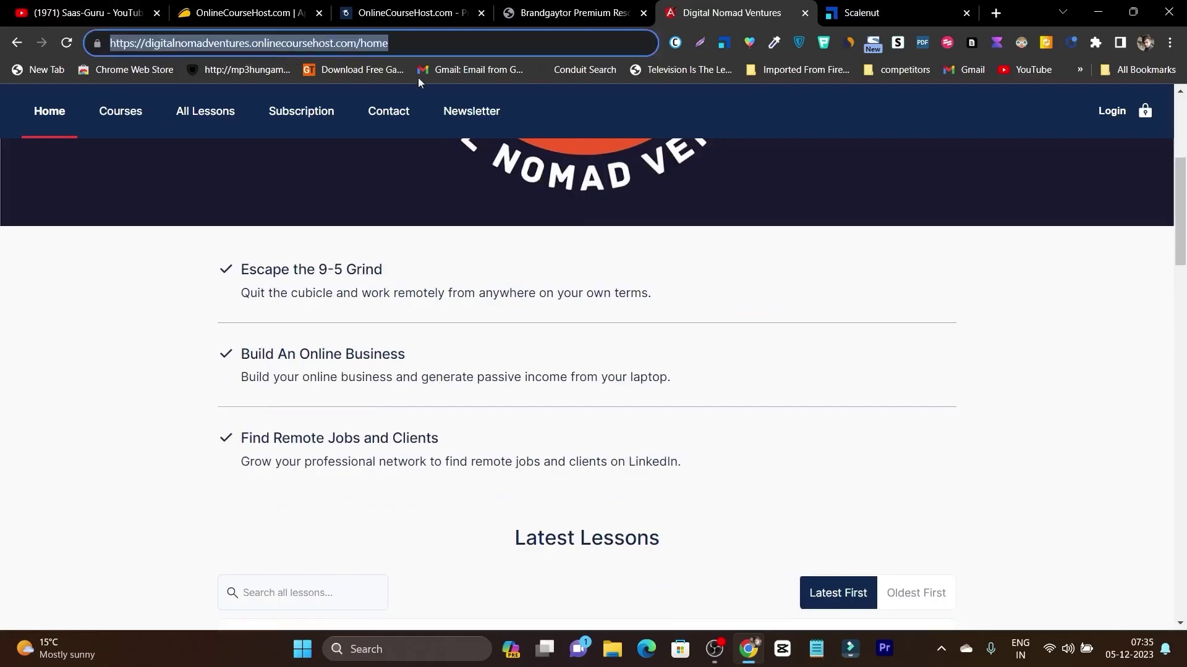
click(28, 307)
scroll(478, 400, down, 6)
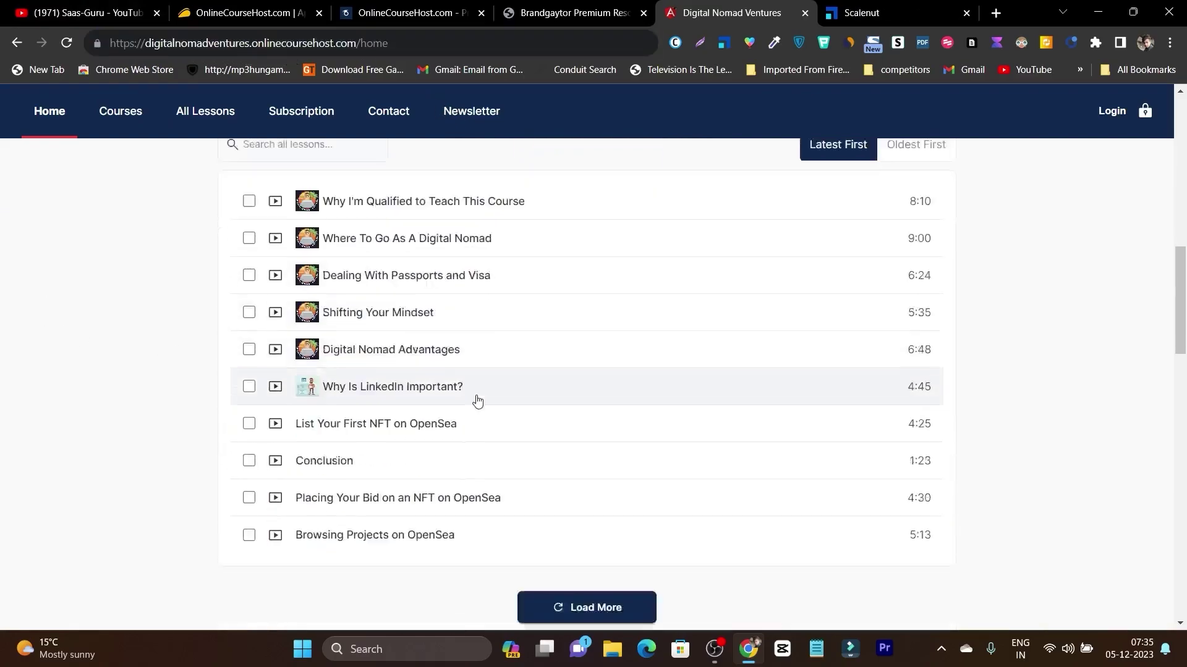
scroll(477, 400, down, 10)
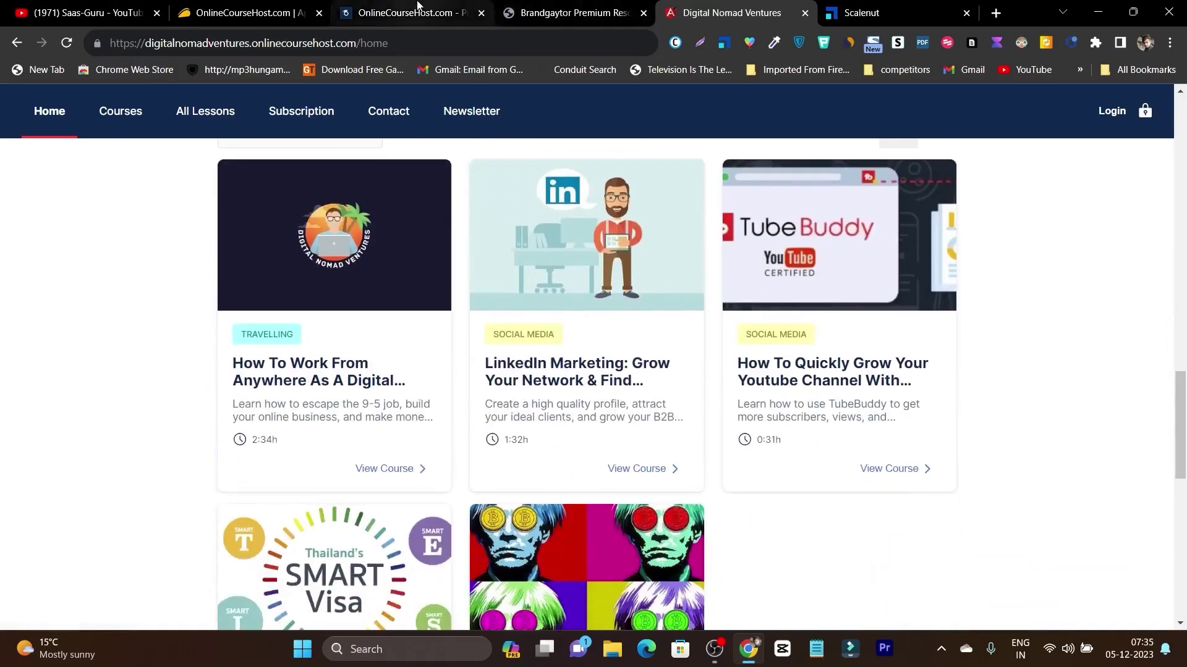
Step: Return to the Internet Impact landing page settings and review the course image, details, visibility options, authors, categories and included features
click(572, 12)
scroll(419, 361, down, 3)
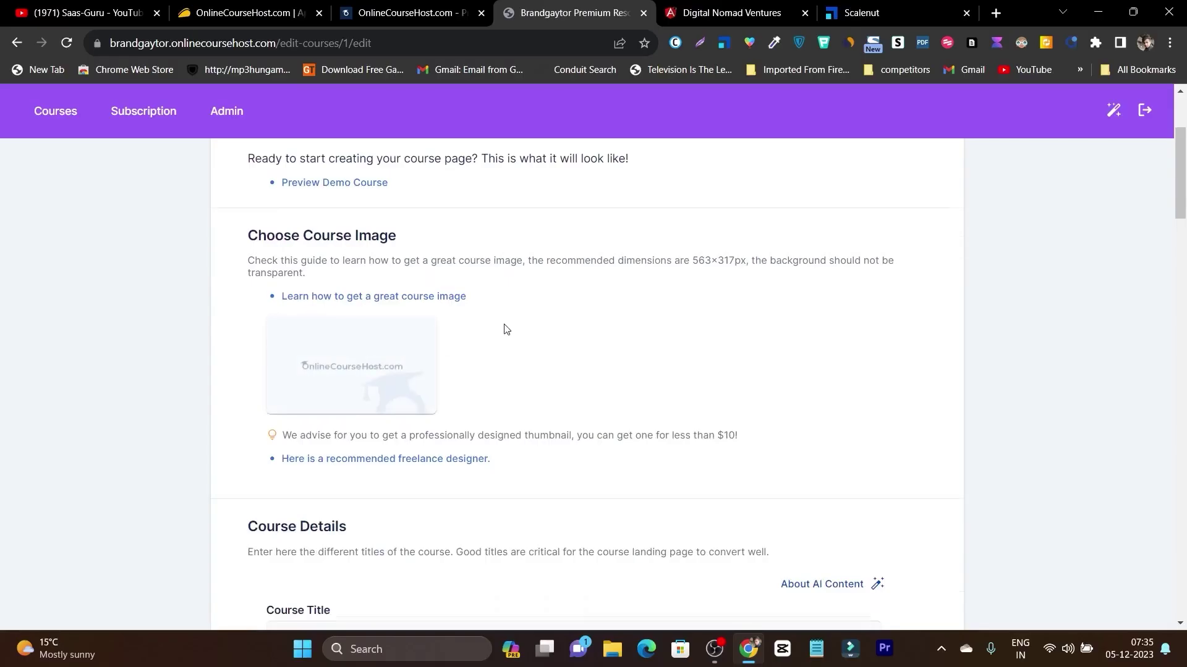
scroll(499, 348, down, 2)
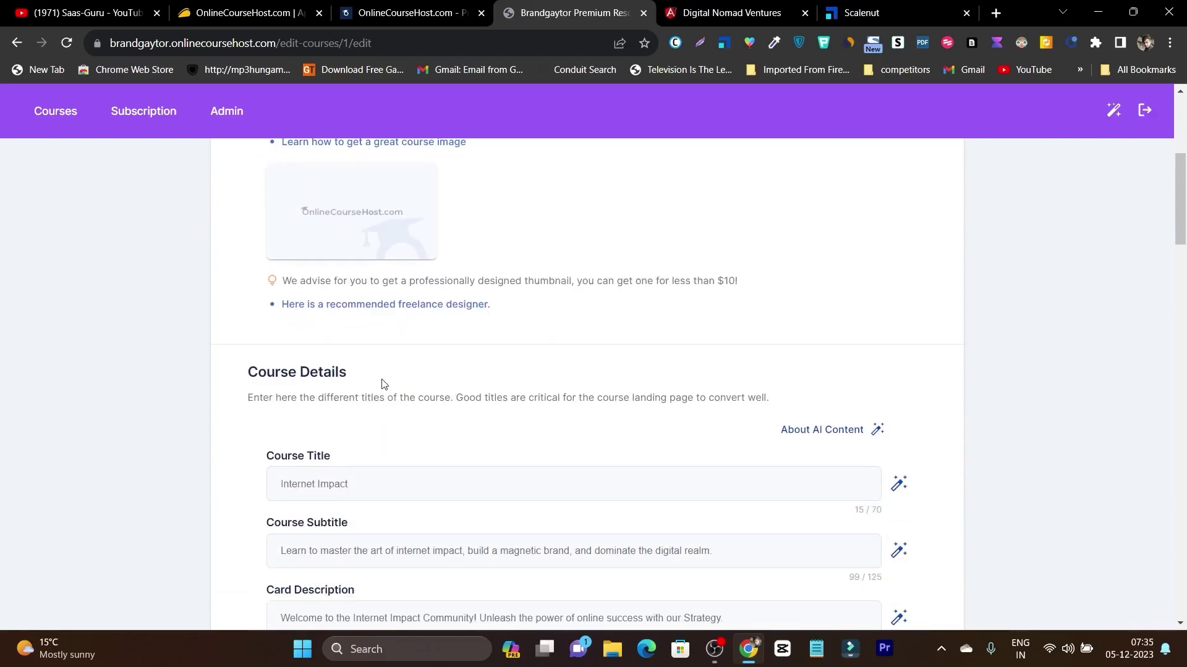
scroll(383, 384, down, 5)
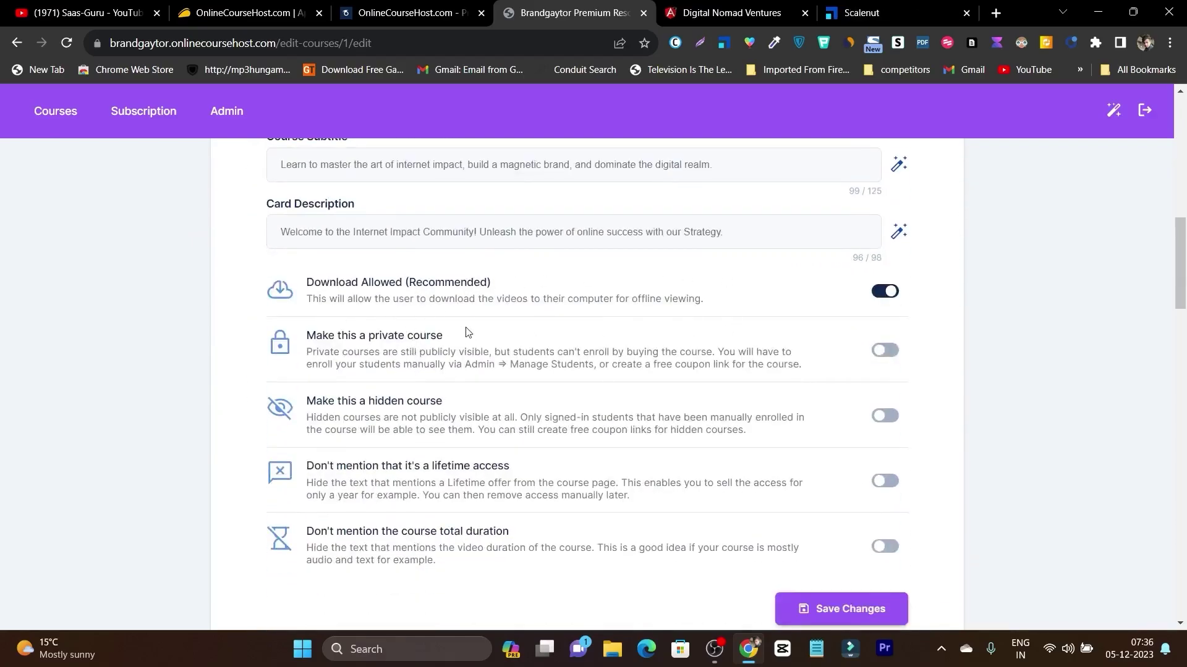
scroll(468, 332, down, 3)
scroll(940, 328, up, 4)
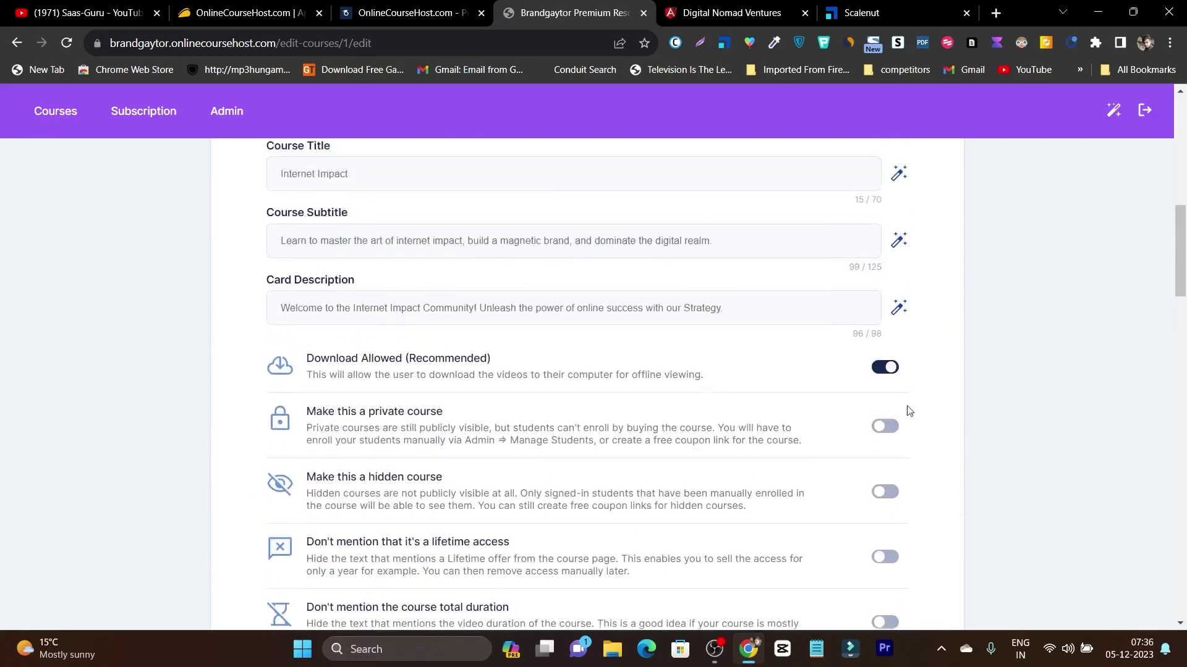
scroll(908, 411, down, 5)
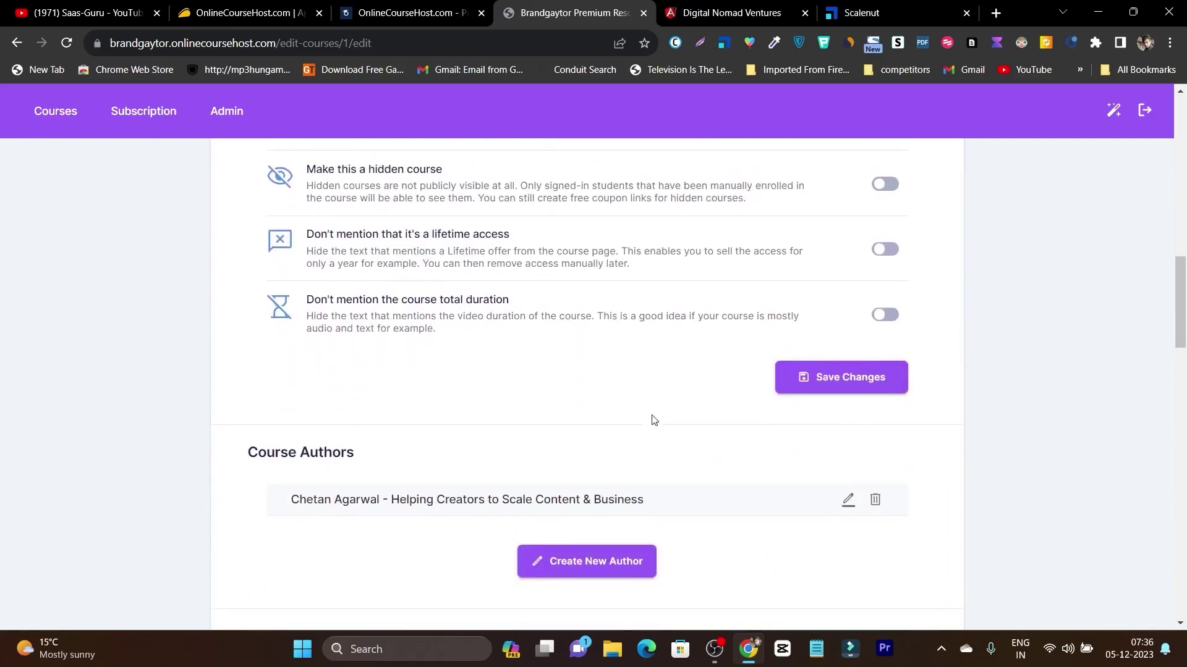
scroll(652, 418, down, 3)
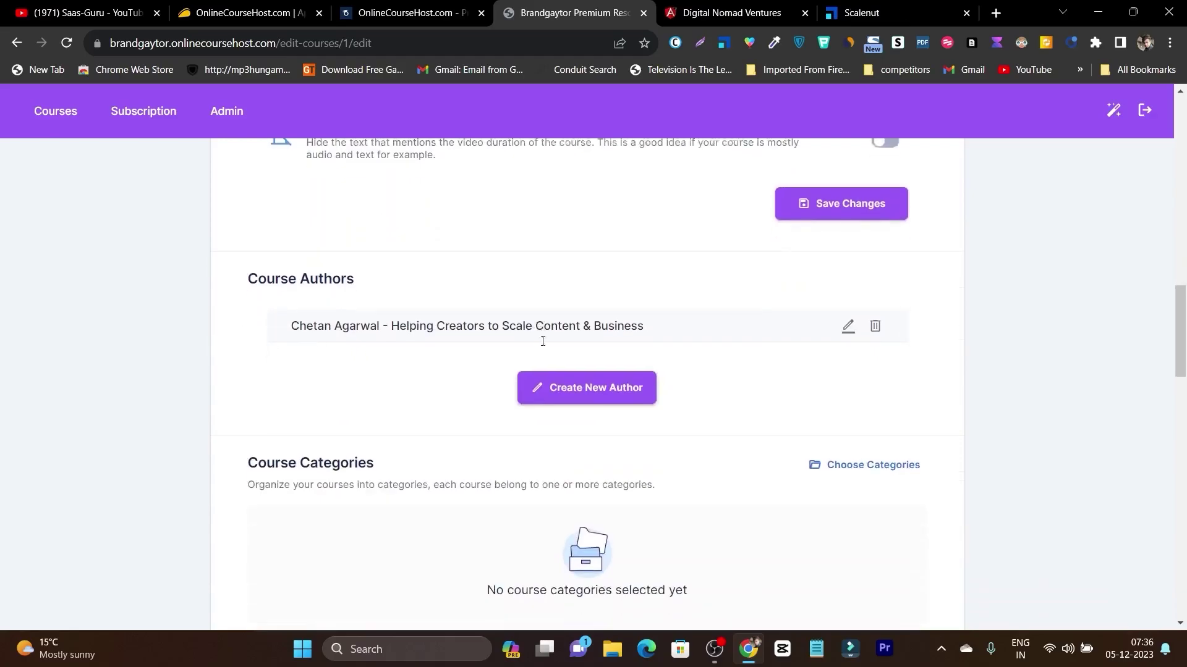
scroll(281, 324, down, 3)
scroll(460, 299, down, 6)
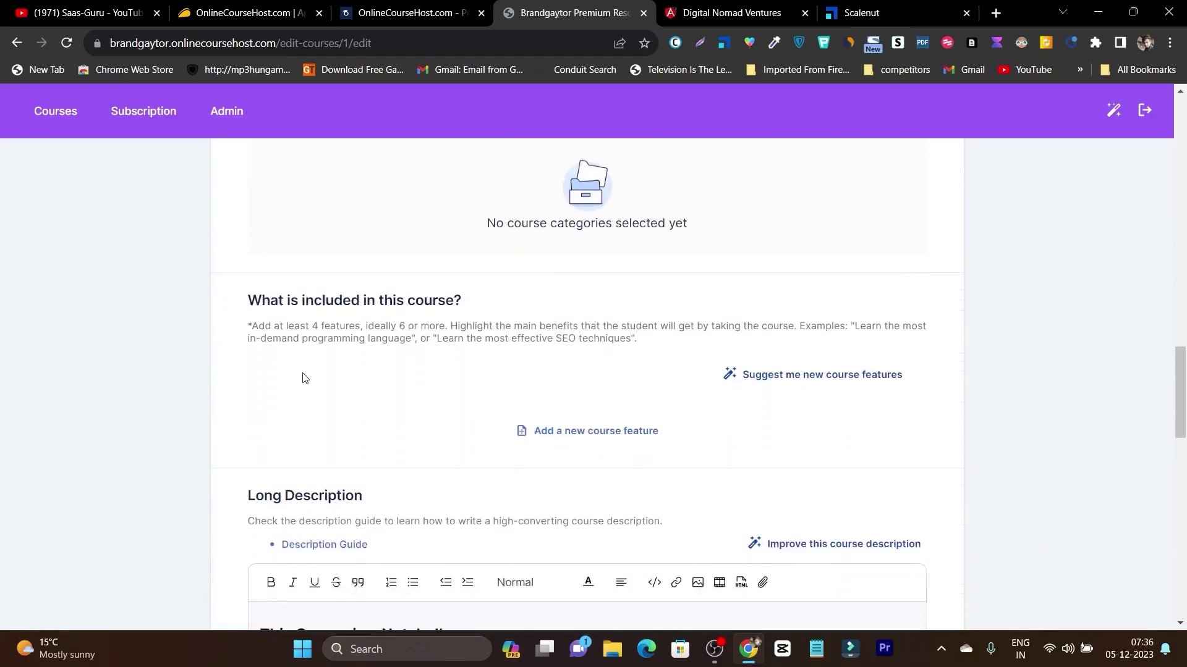
Step: Read through the Long Description template from the course summary to the author section, and examine the Frequently Asked Questions section
scroll(312, 364, down, 3)
scroll(340, 331, up, 1)
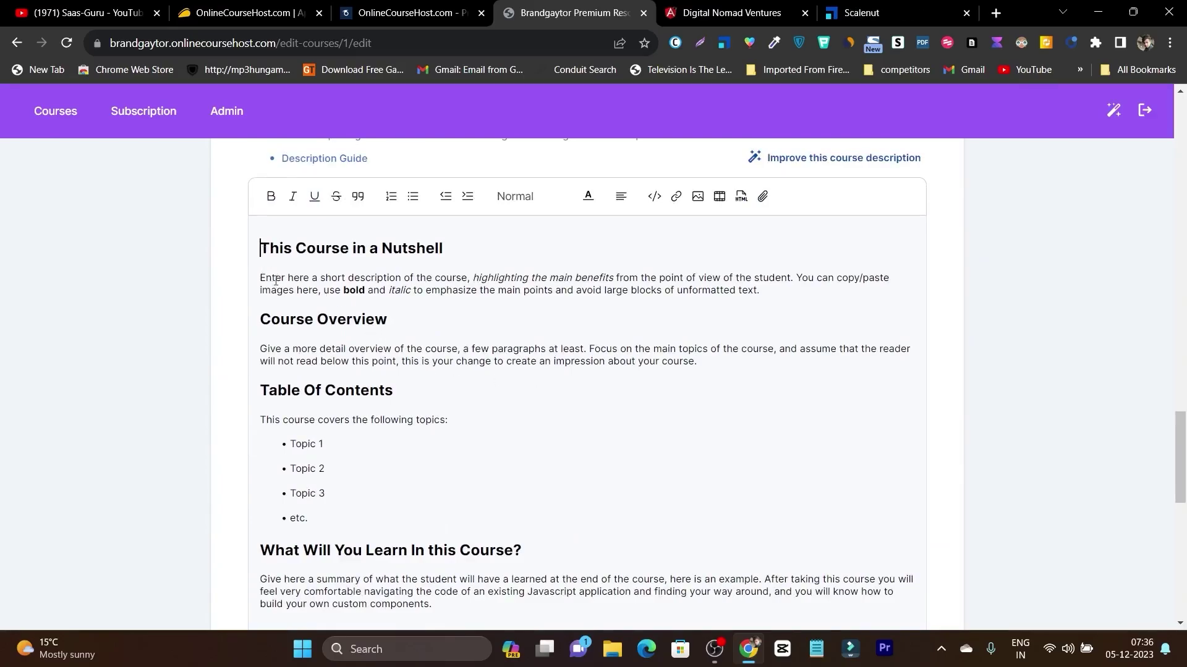
drag(259, 248, 439, 616)
scroll(503, 349, down, 1)
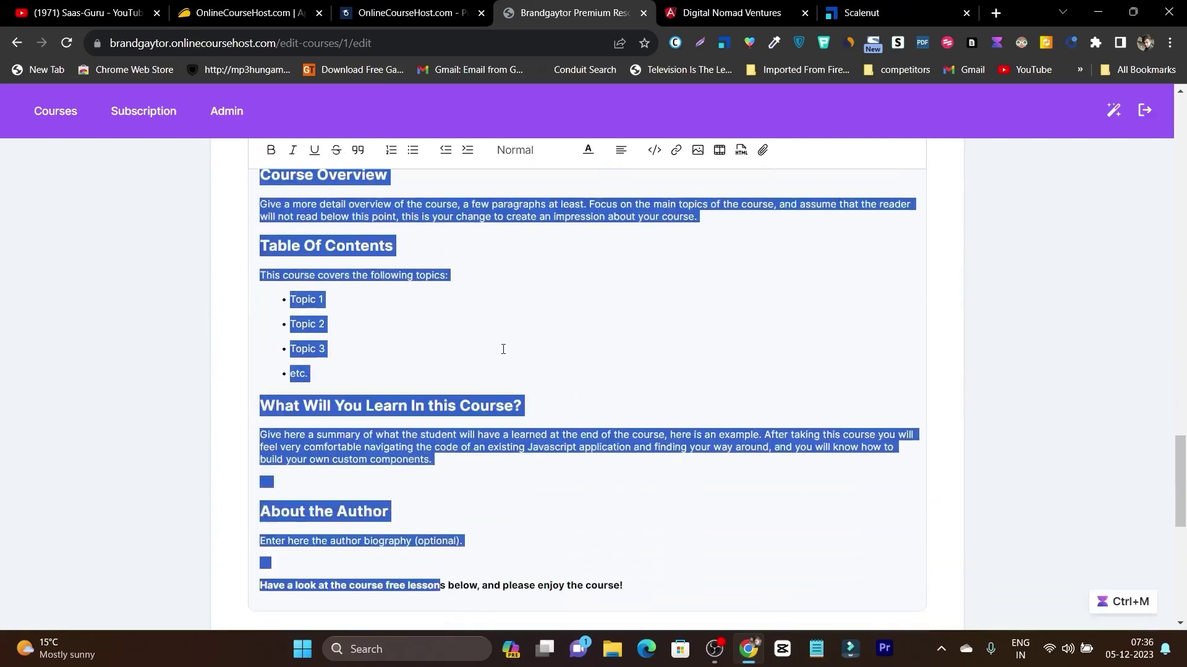
click(503, 350)
scroll(503, 350, up, 3)
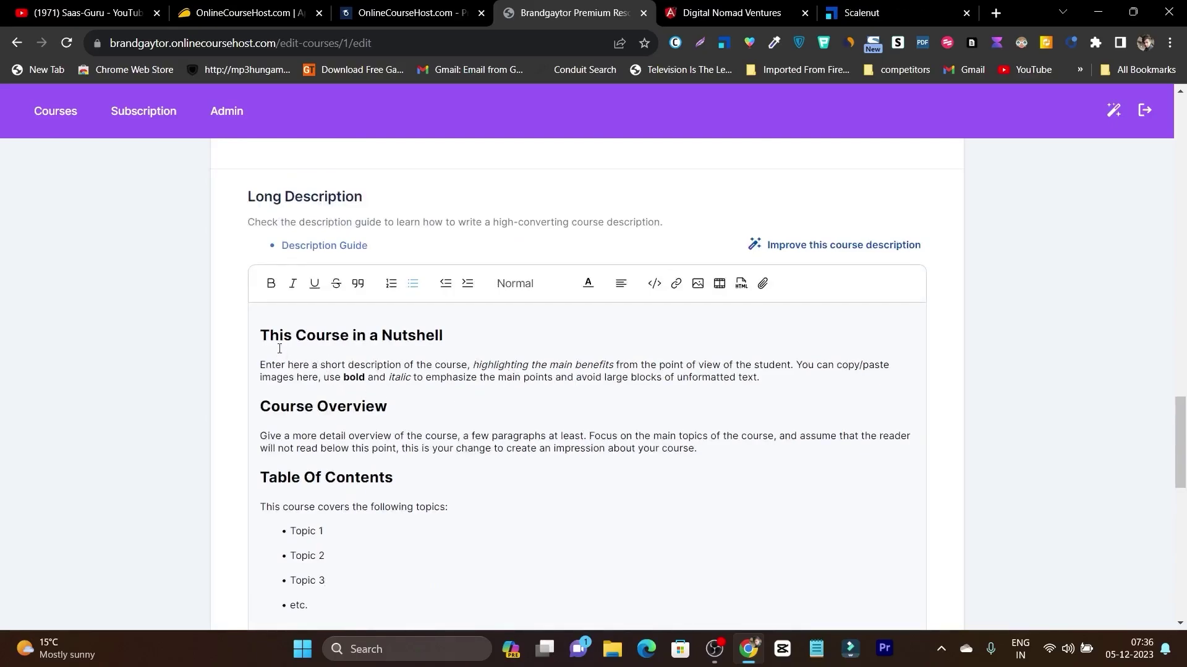
drag(444, 337, 254, 349)
click(511, 354)
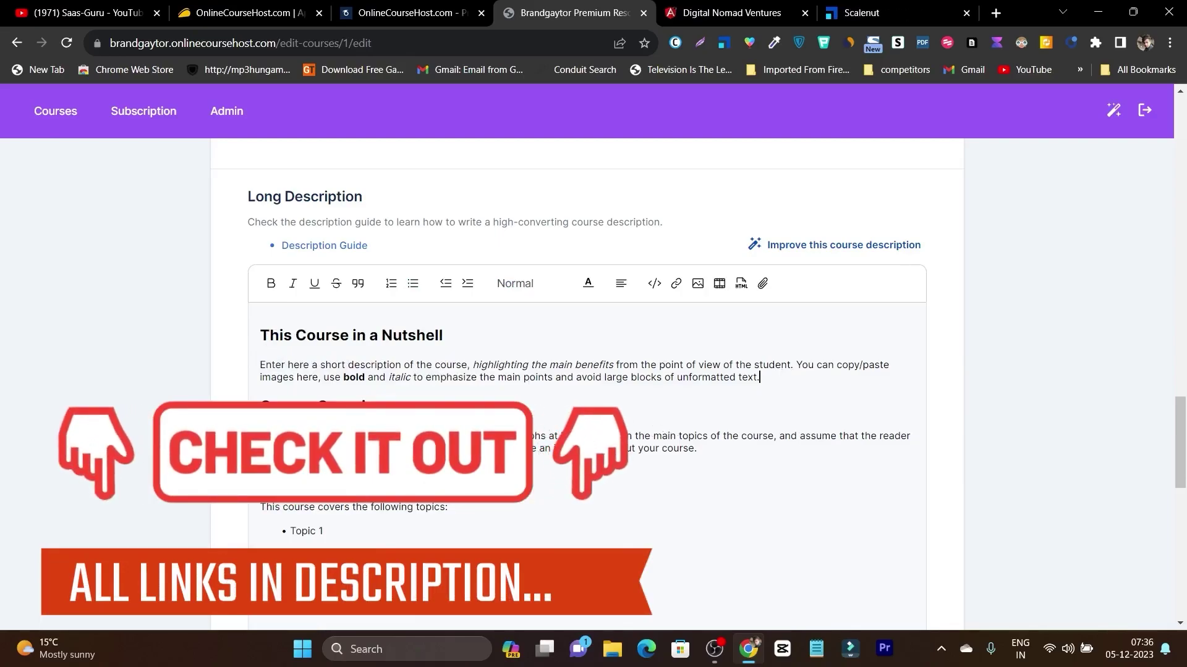
scroll(384, 366, down, 1)
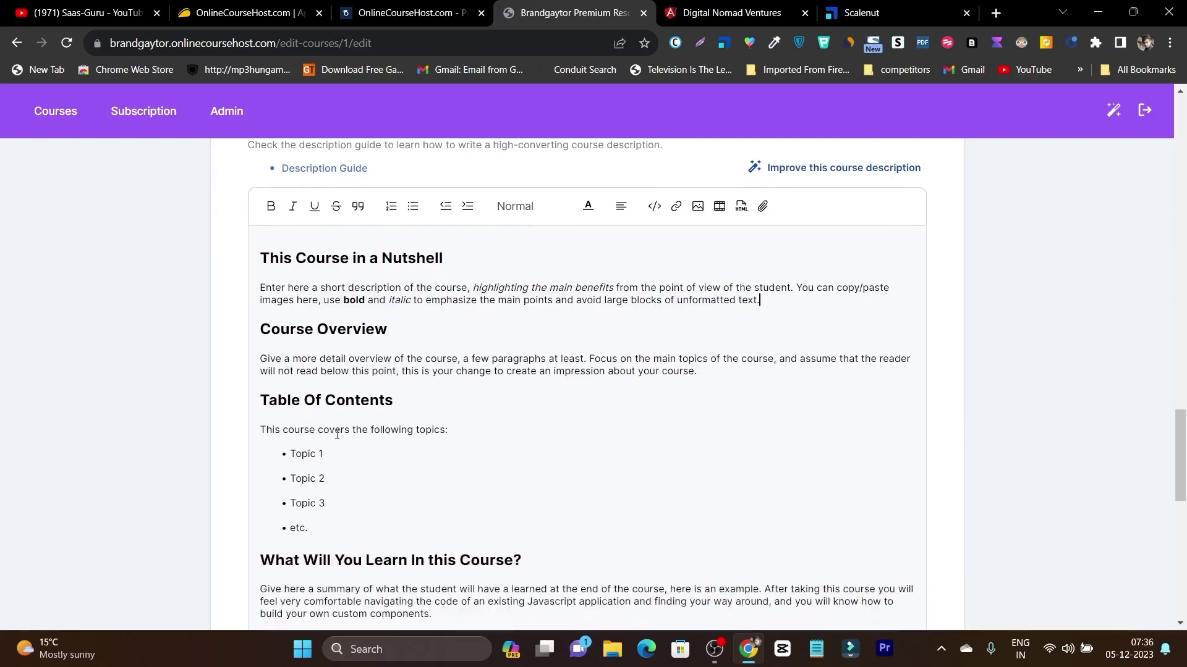
scroll(337, 434, down, 2)
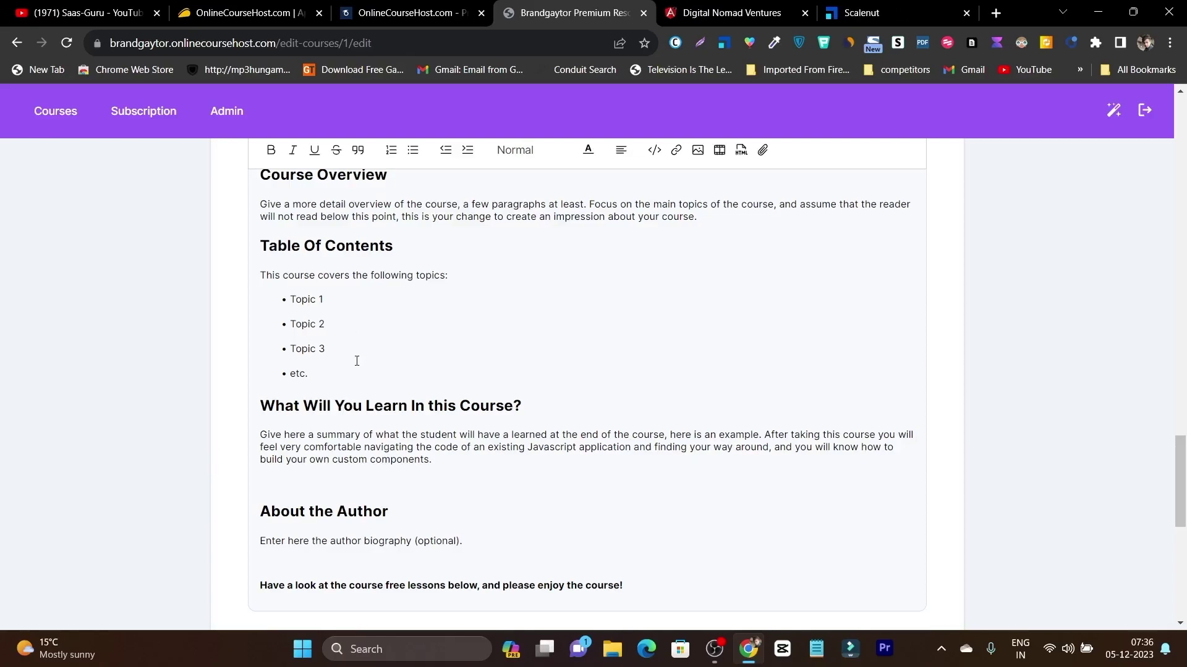
scroll(358, 364, down, 2)
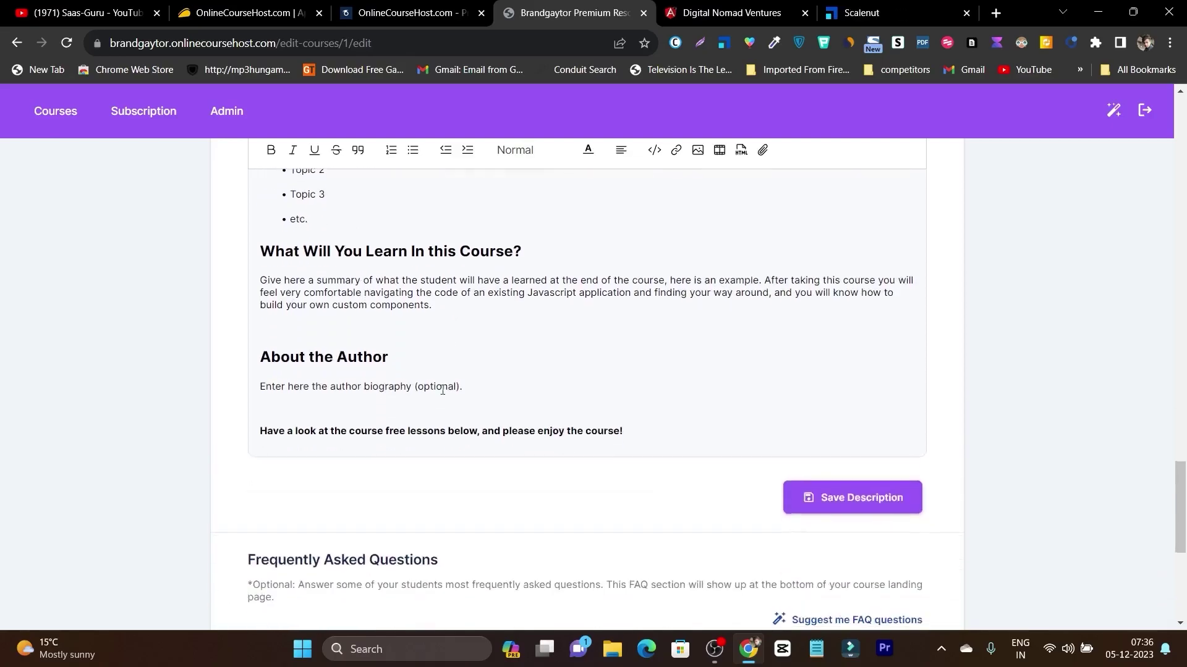
scroll(265, 383, down, 3)
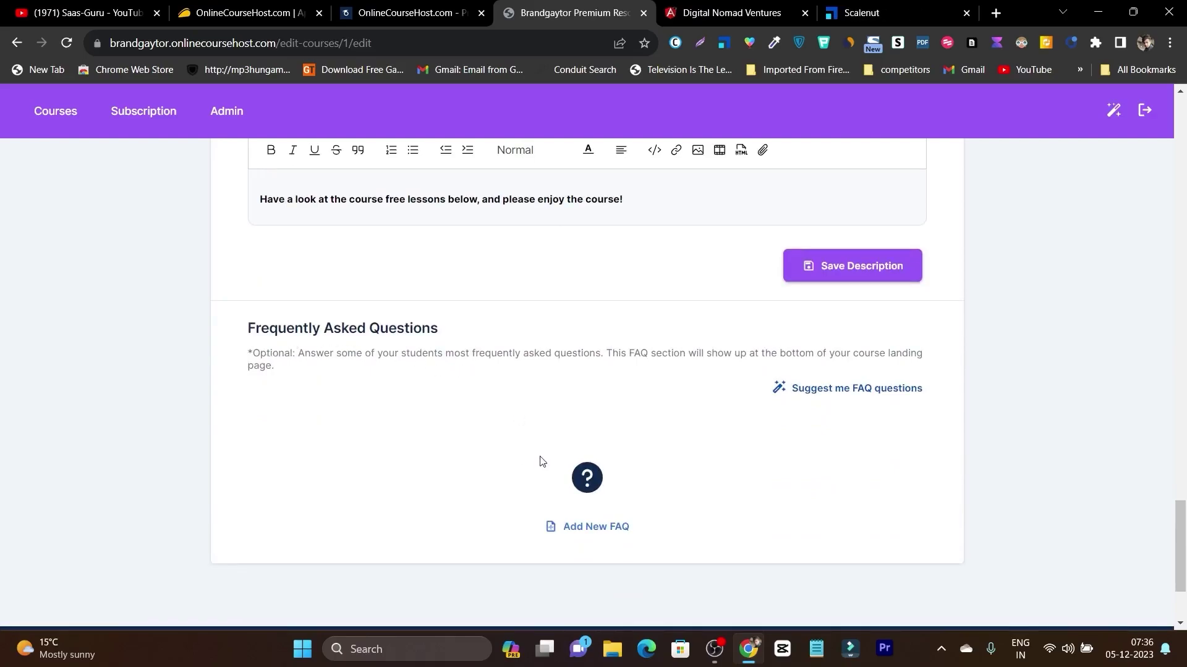
Step: Switch to the Digital Nomad Ventures site, open its LinkedIn Marketing course, and examine the landing page's content, pricing and included features
scroll(620, 336, up, 5)
click(723, 13)
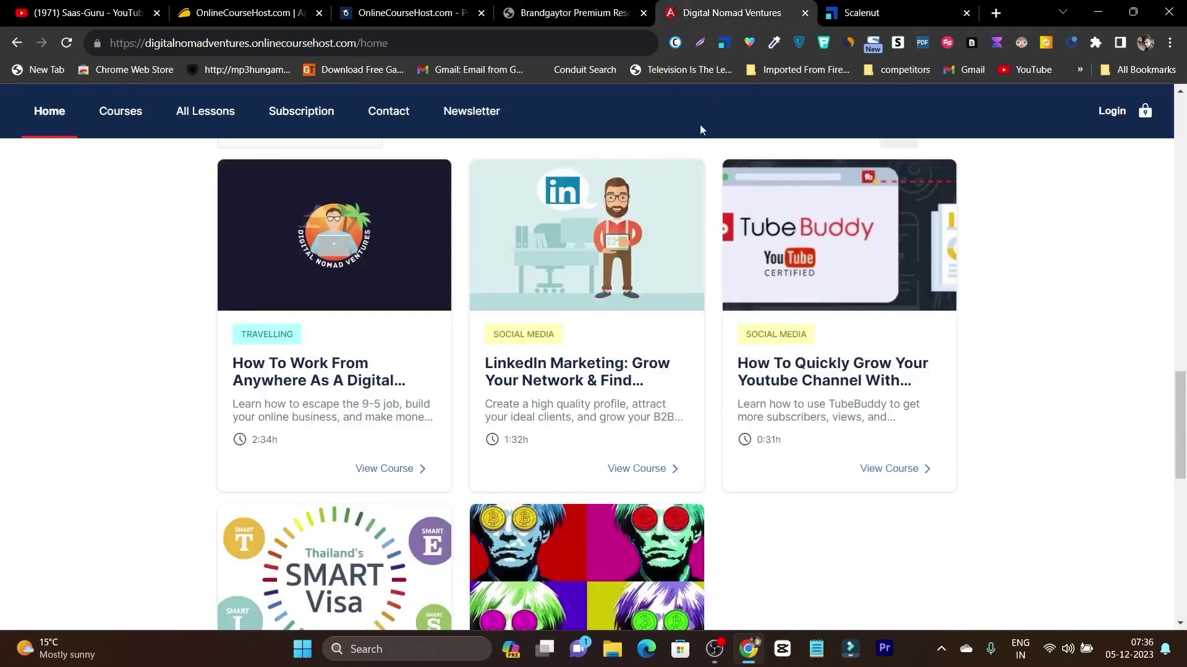
scroll(643, 309, up, 2)
click(588, 522)
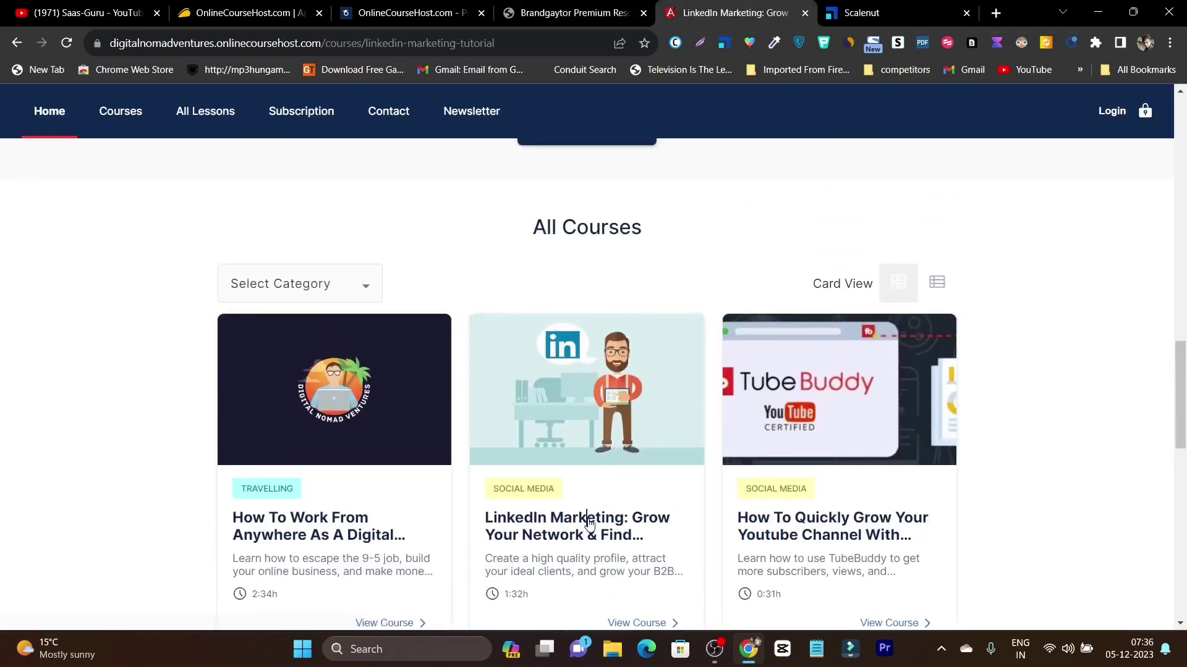
scroll(817, 561, down, 10)
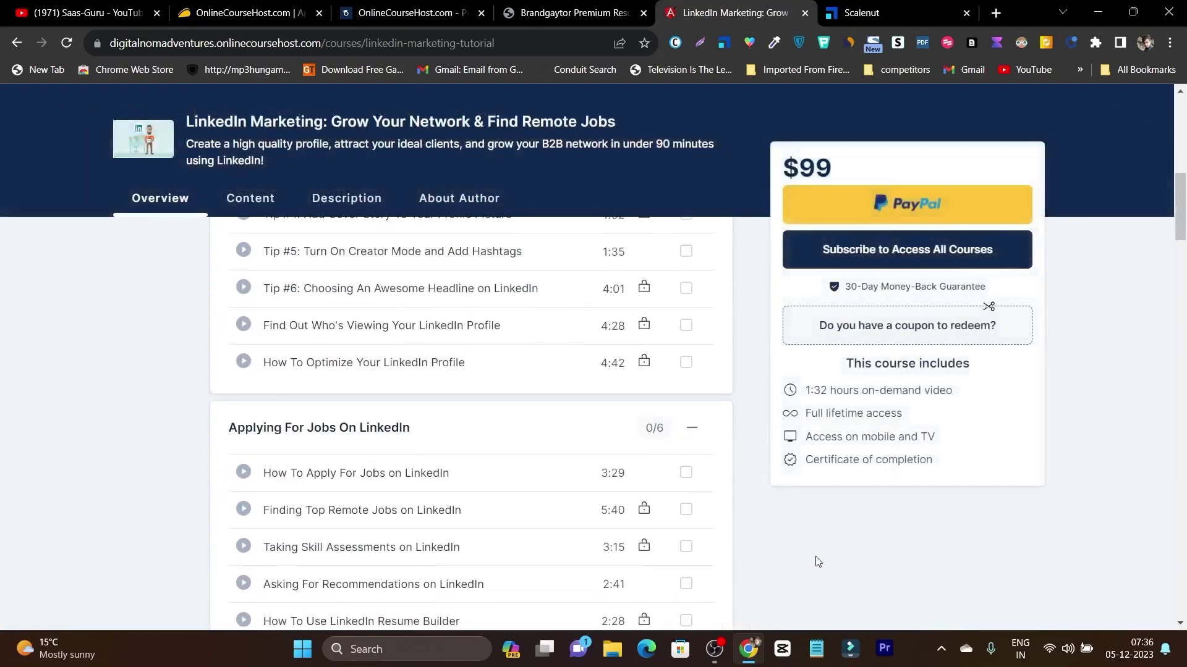
scroll(817, 561, up, 10)
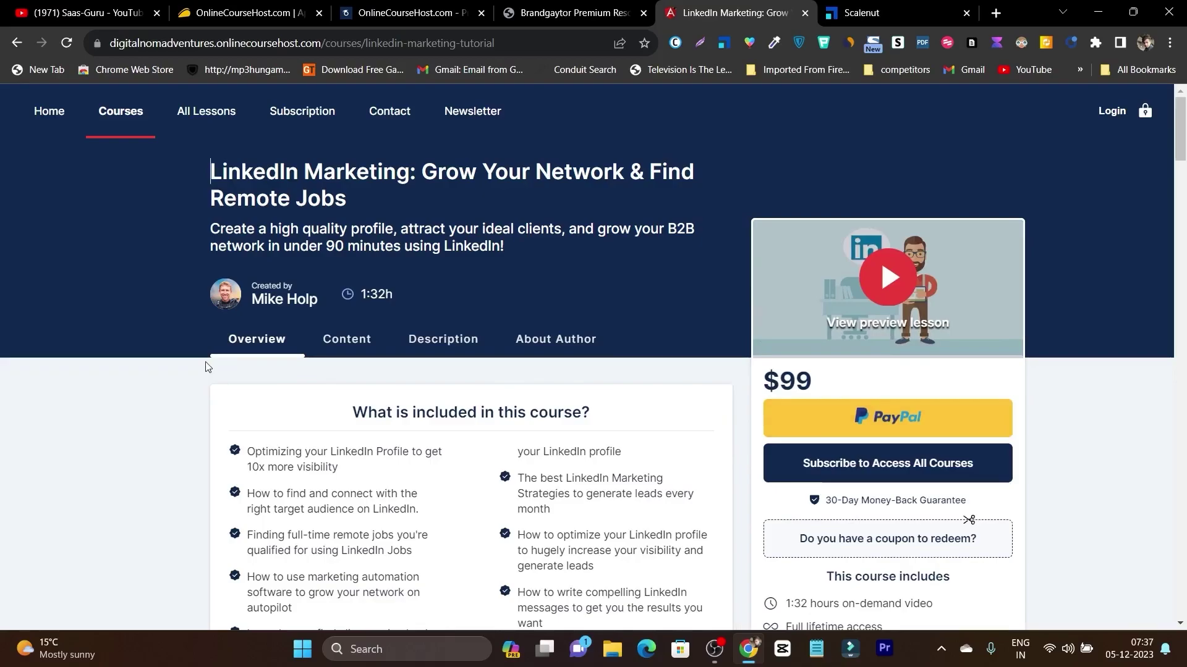
Step: Look through the Digital Nomad Ventures subscription plans, the list of all lessons, and the course catalogue
click(302, 118)
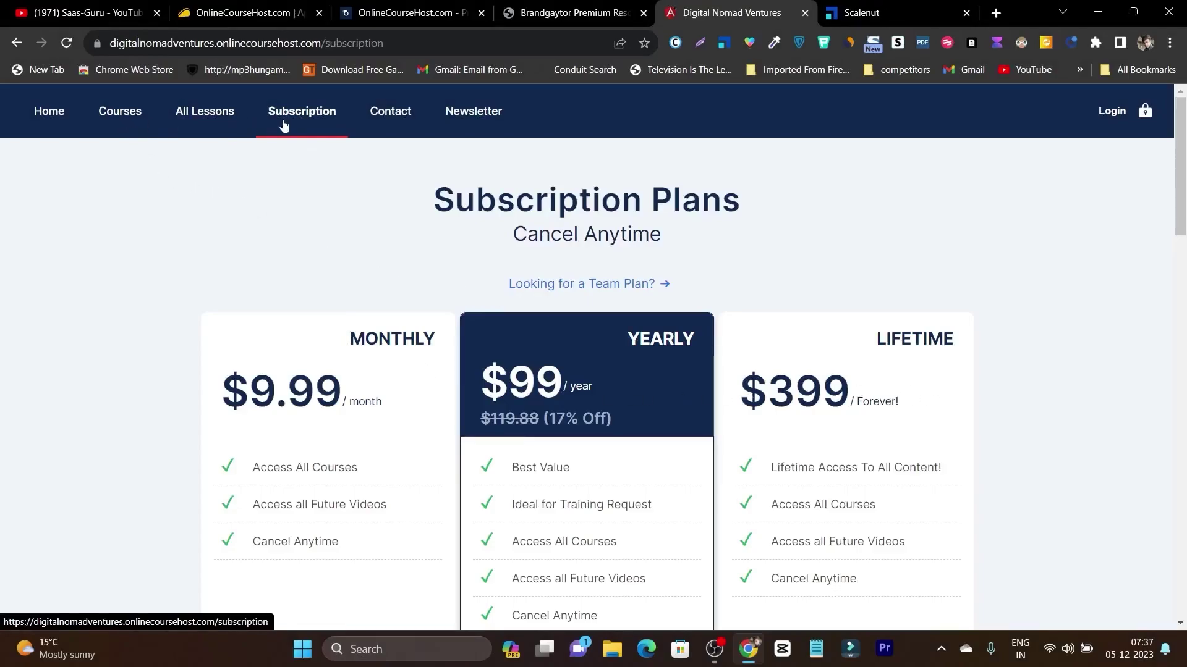
click(230, 117)
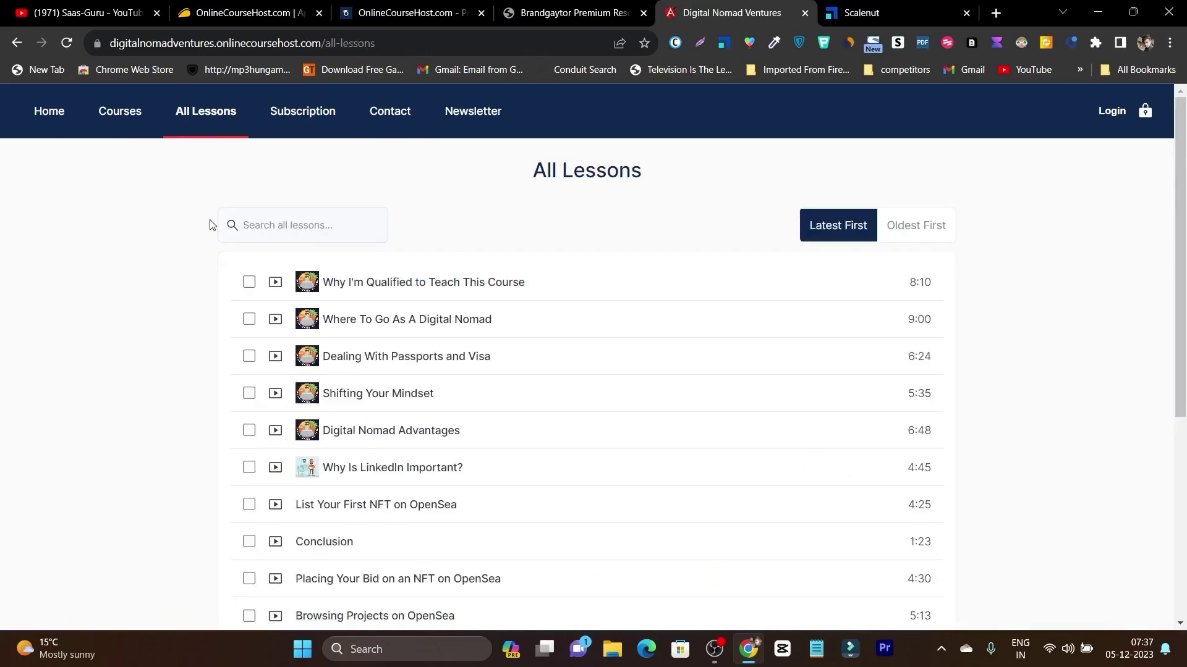
click(118, 115)
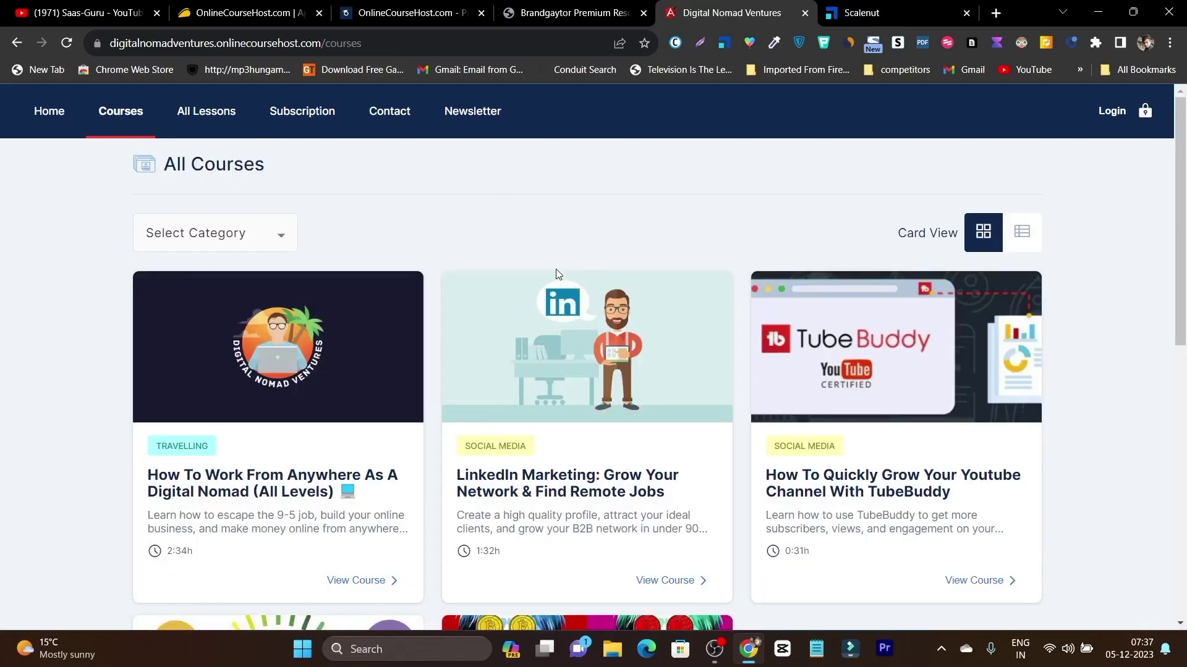
Step: Switch to the Saas-Guru YouTube channel and find the LearnDash LMS WordPress Plugin tutorial among its latest videos
click(78, 13)
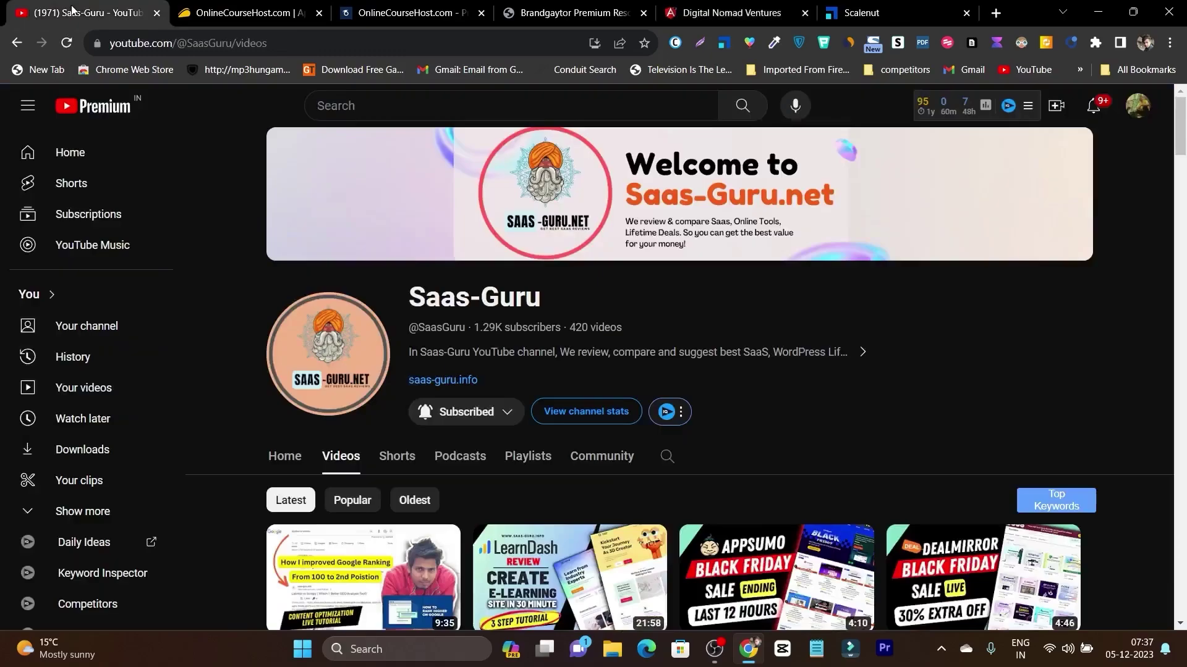
scroll(884, 330, down, 1)
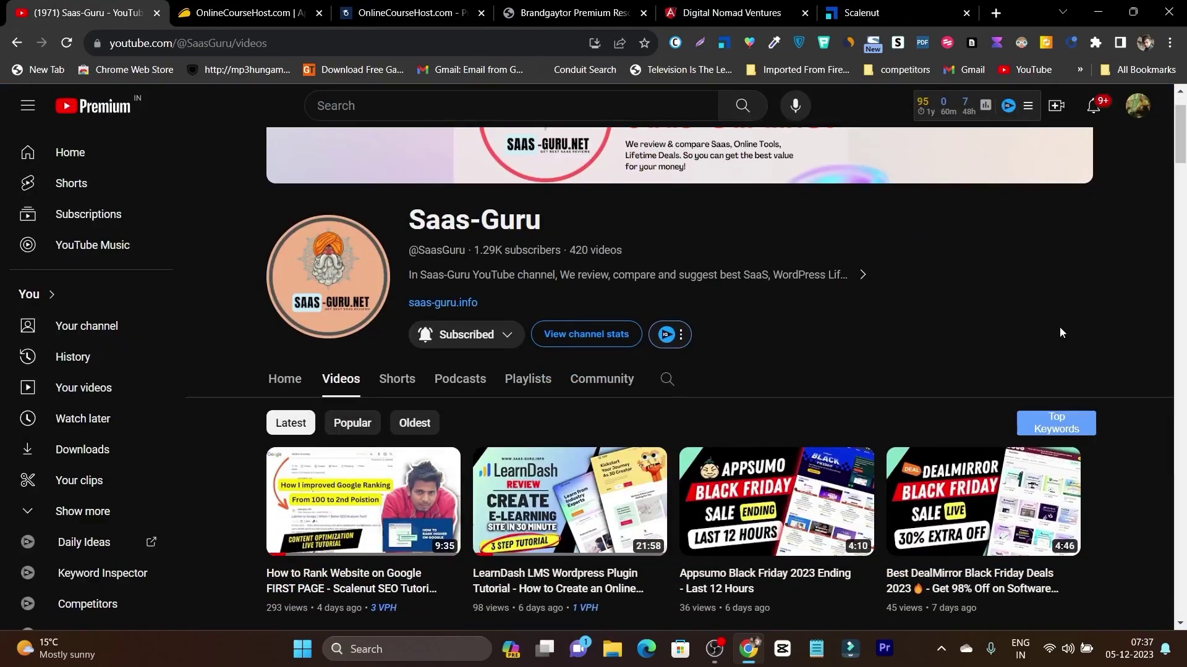
scroll(1159, 313, down, 1)
mouse_move(535, 488)
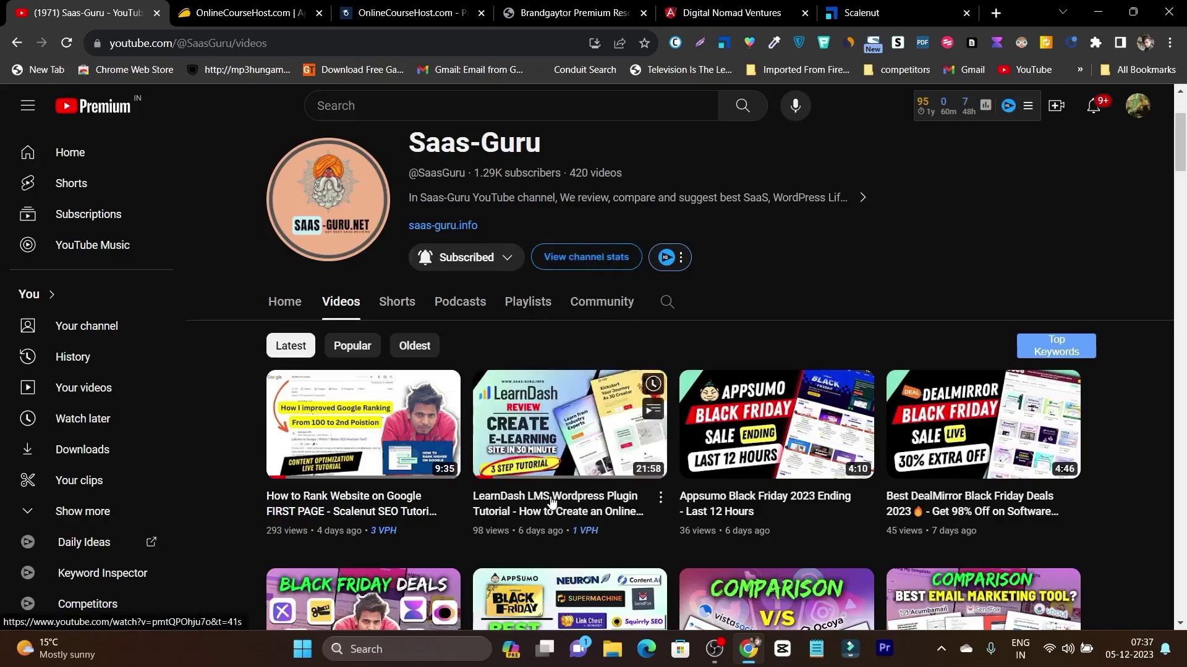
Step: Return to the Internet Impact course editor and examine its pricing settings, including Stripe, PayPal, free course and coupon options
click(729, 13)
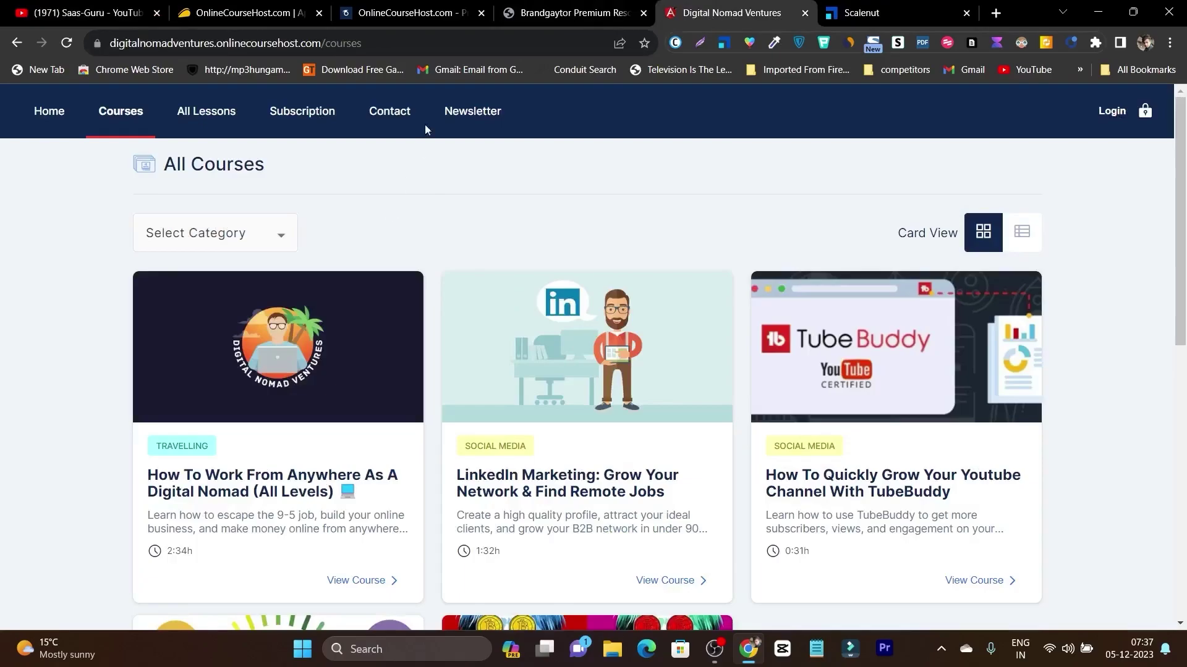
click(425, 6)
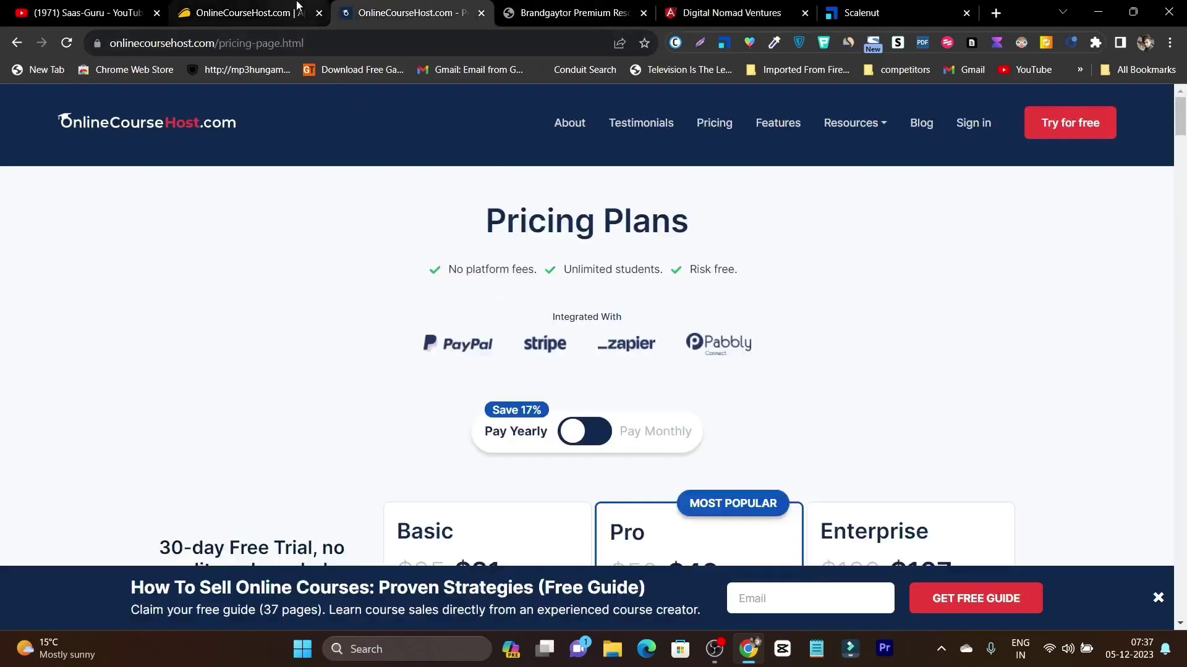
click(575, 12)
drag(1182, 510, 1182, 148)
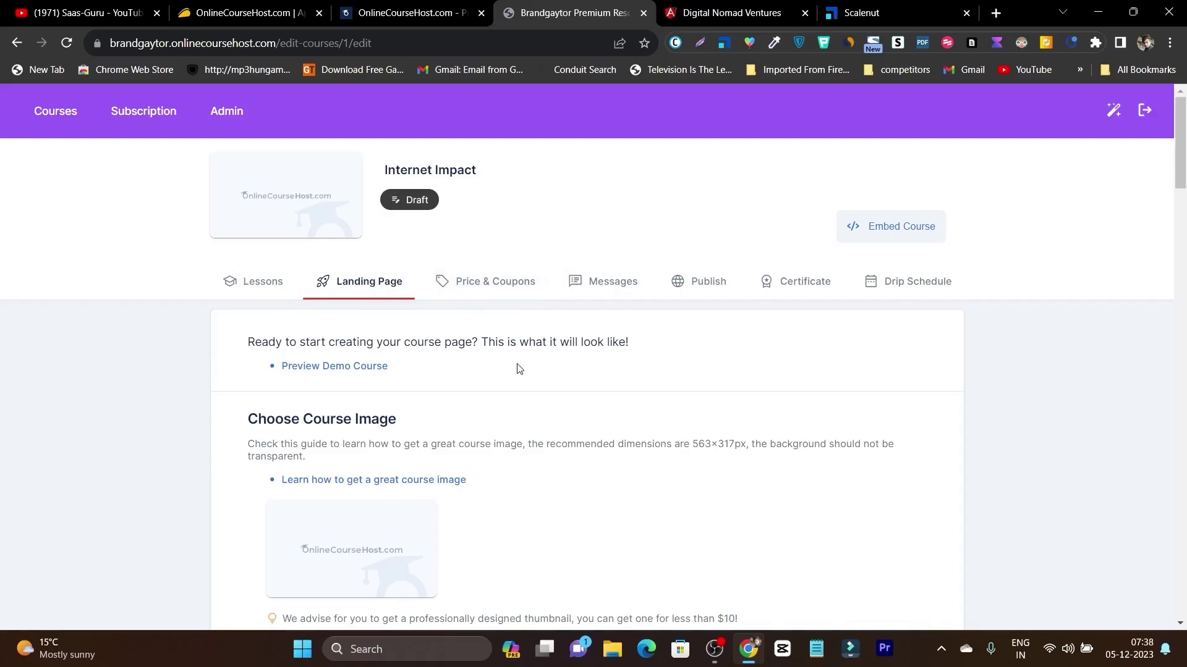
click(476, 285)
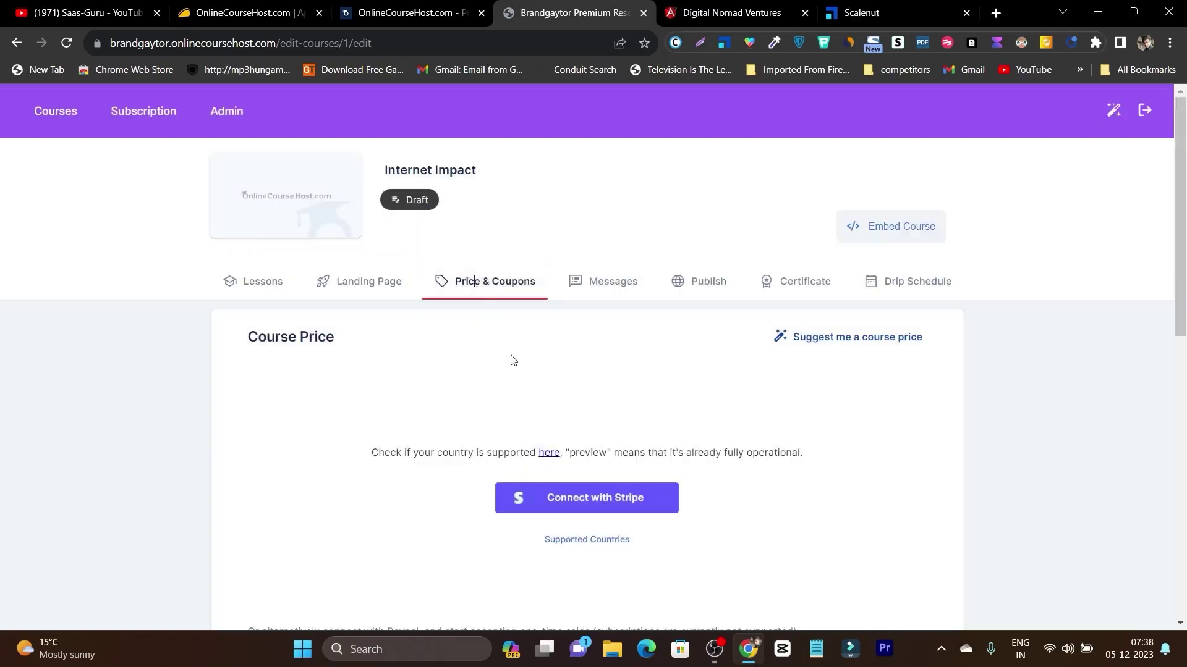
scroll(736, 406, down, 1)
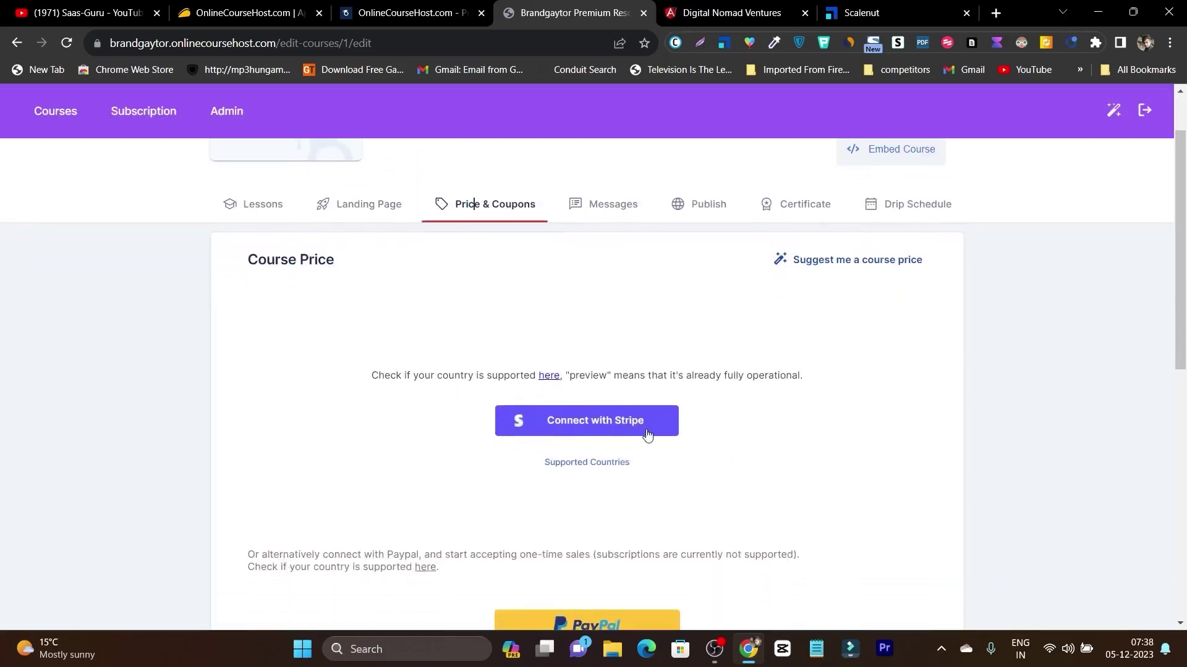
scroll(649, 434, down, 3)
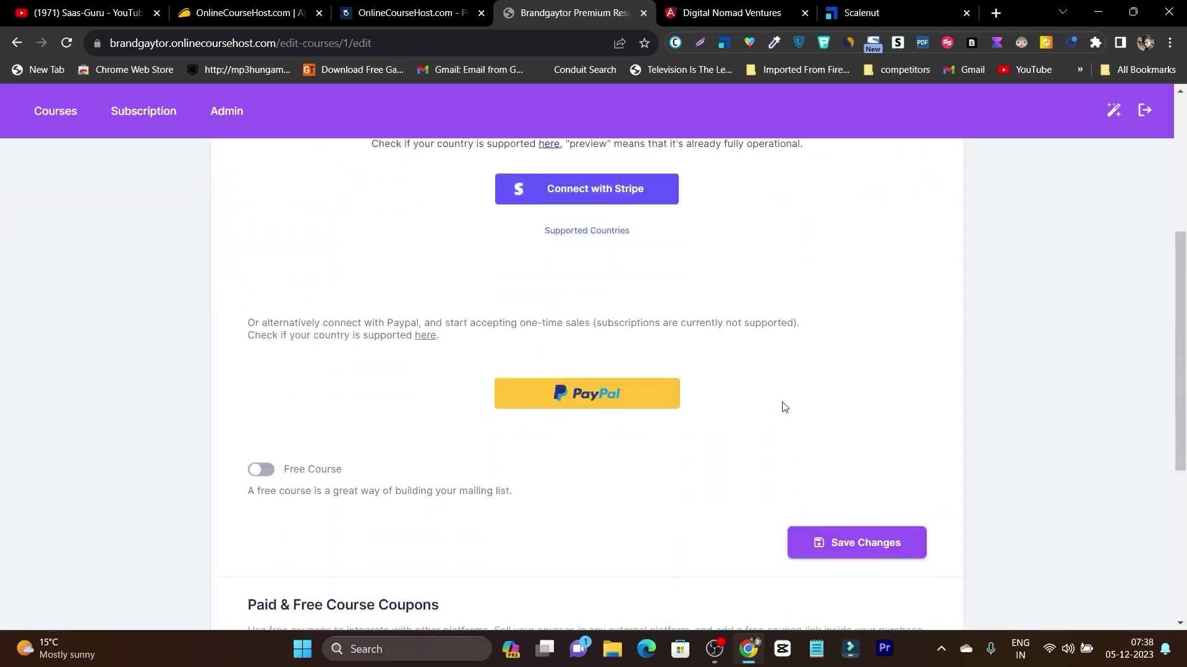
scroll(784, 407, down, 3)
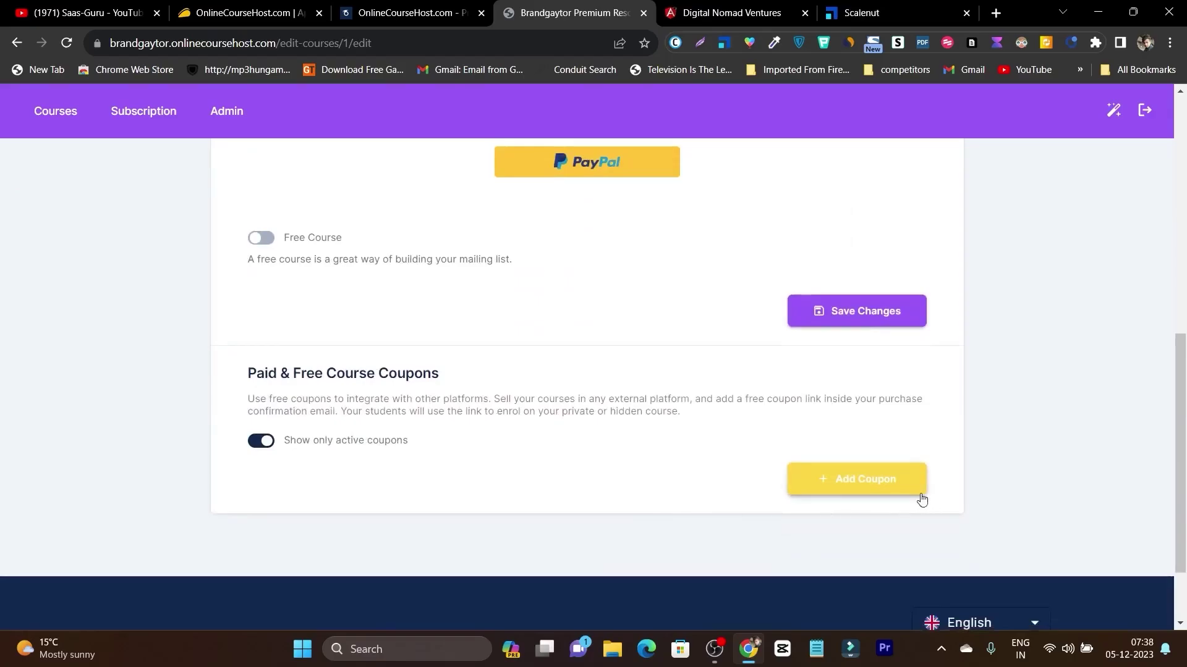
Step: Open the new coupon form, examine its code, discounted price, quantity and deadline fields, and close it without creating a coupon
click(838, 480)
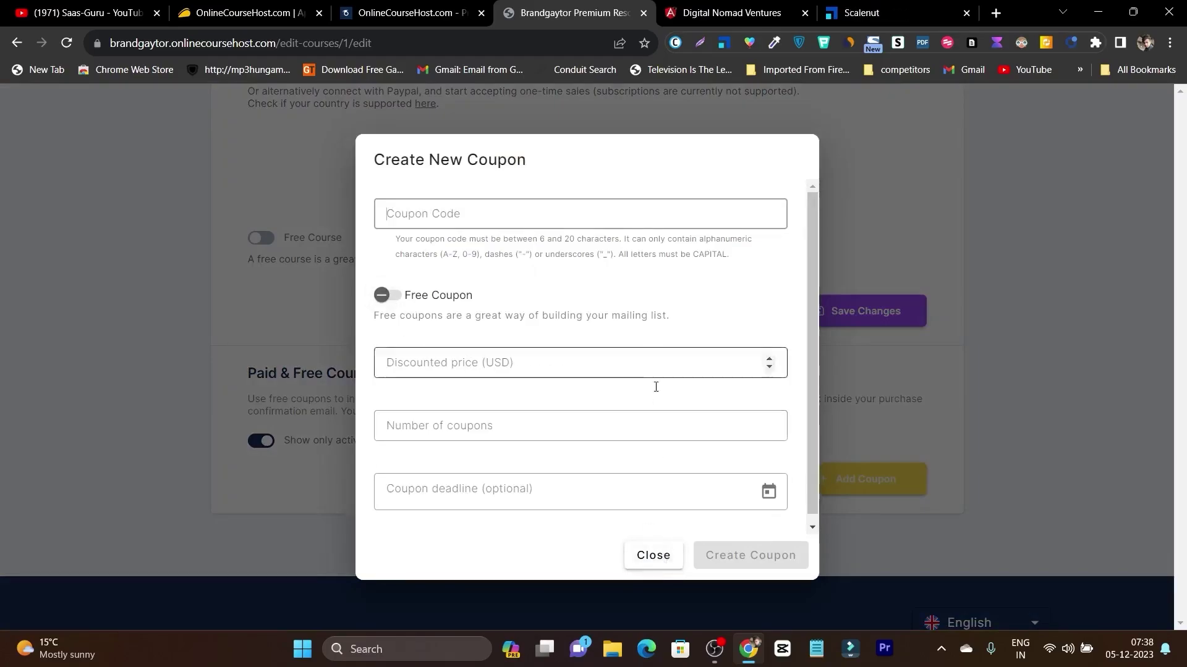
click(652, 555)
scroll(581, 469, up, 8)
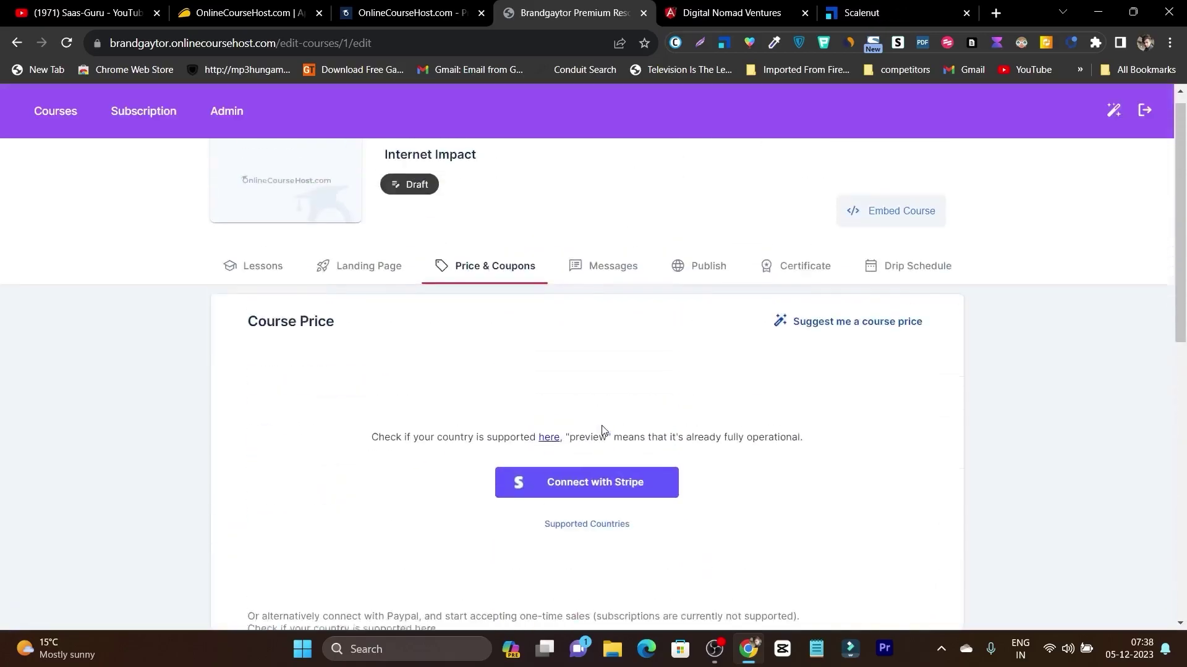
Step: Open the course's message settings and examine the welcome message sent to students
click(610, 287)
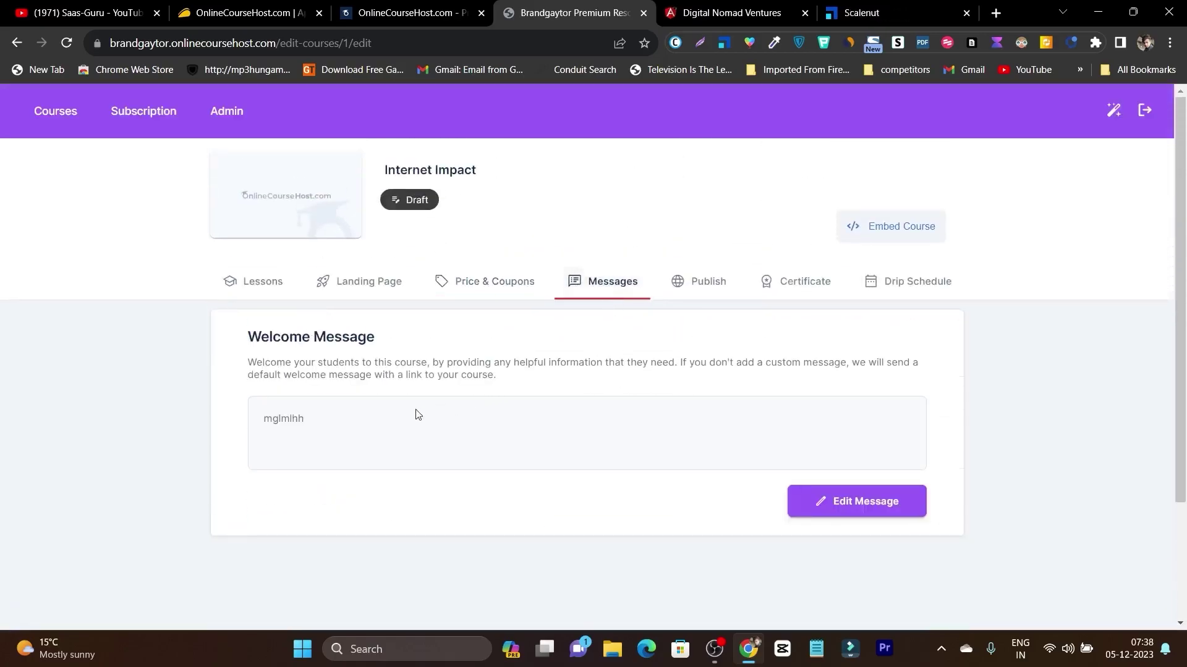
click(366, 424)
drag(360, 426, 268, 424)
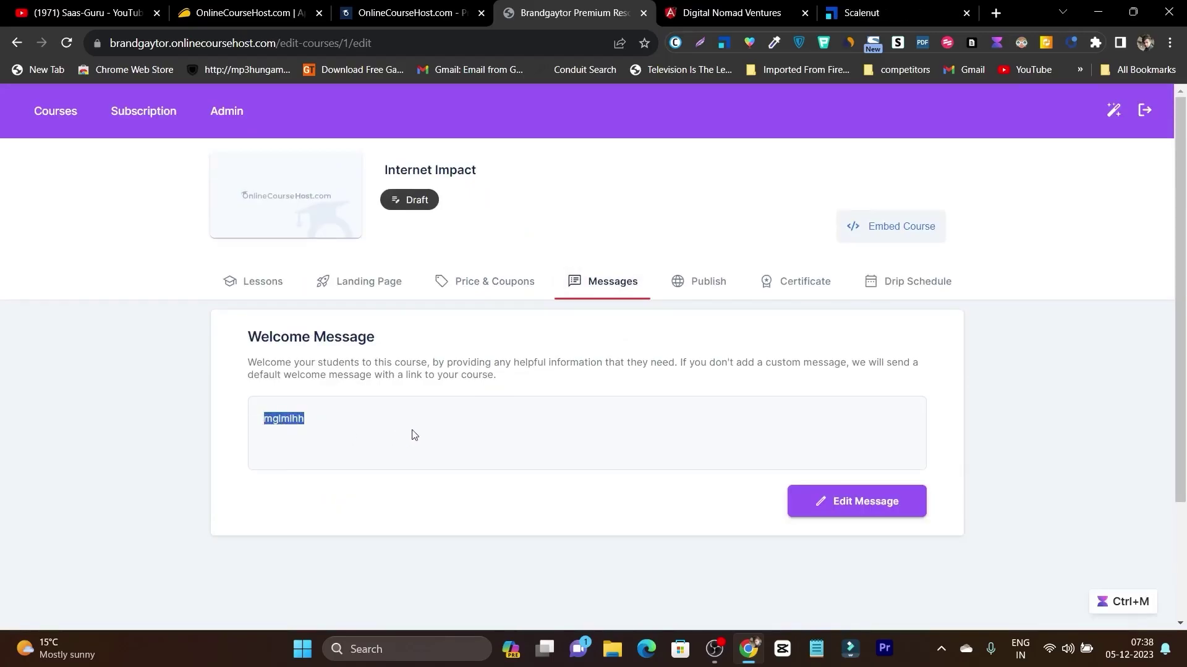
Step: Open the welcome message for editing, clear its text, and close the editor without saving
click(898, 507)
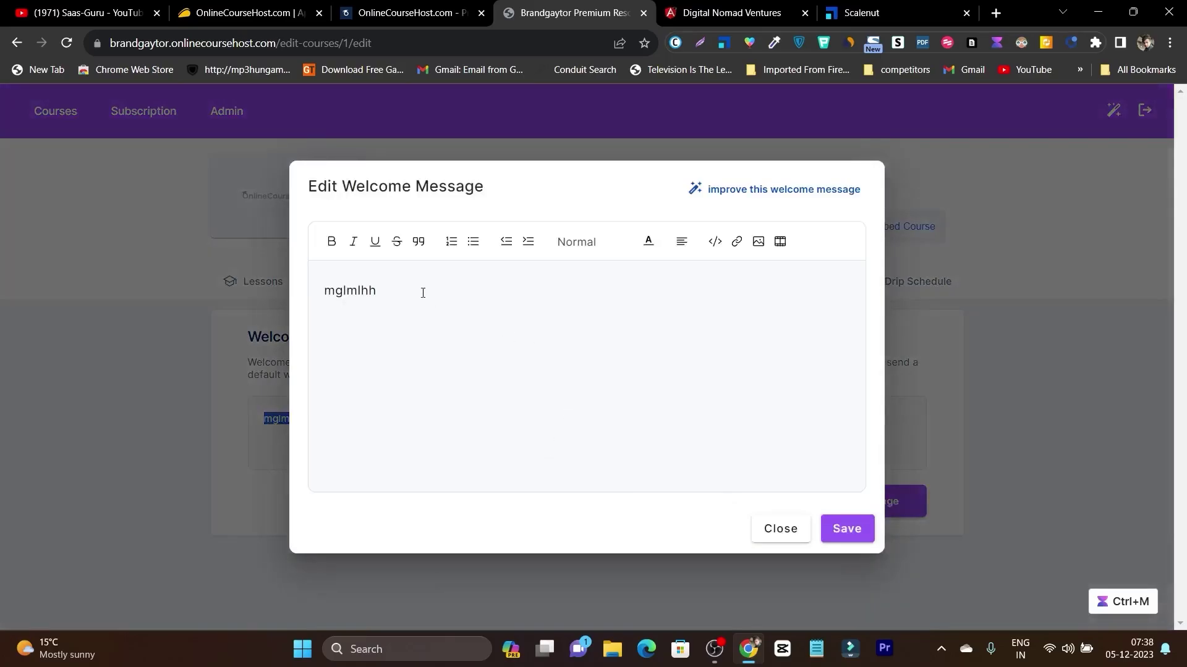
key(ctrl+a)
key(BackSpace)
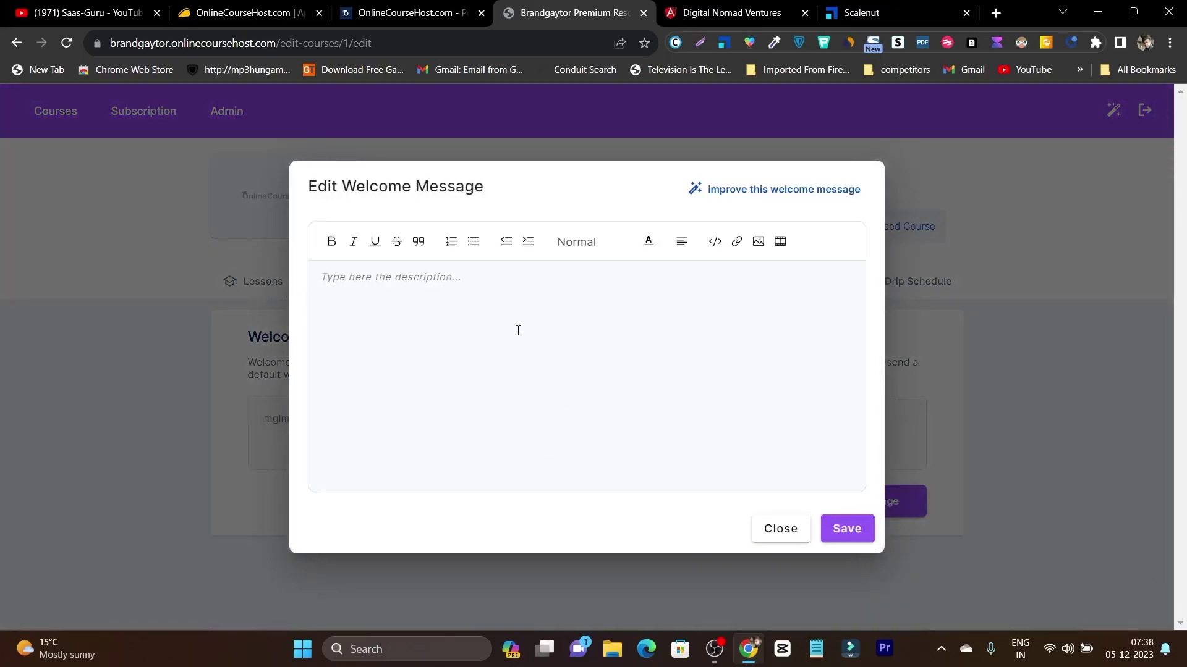
click(794, 538)
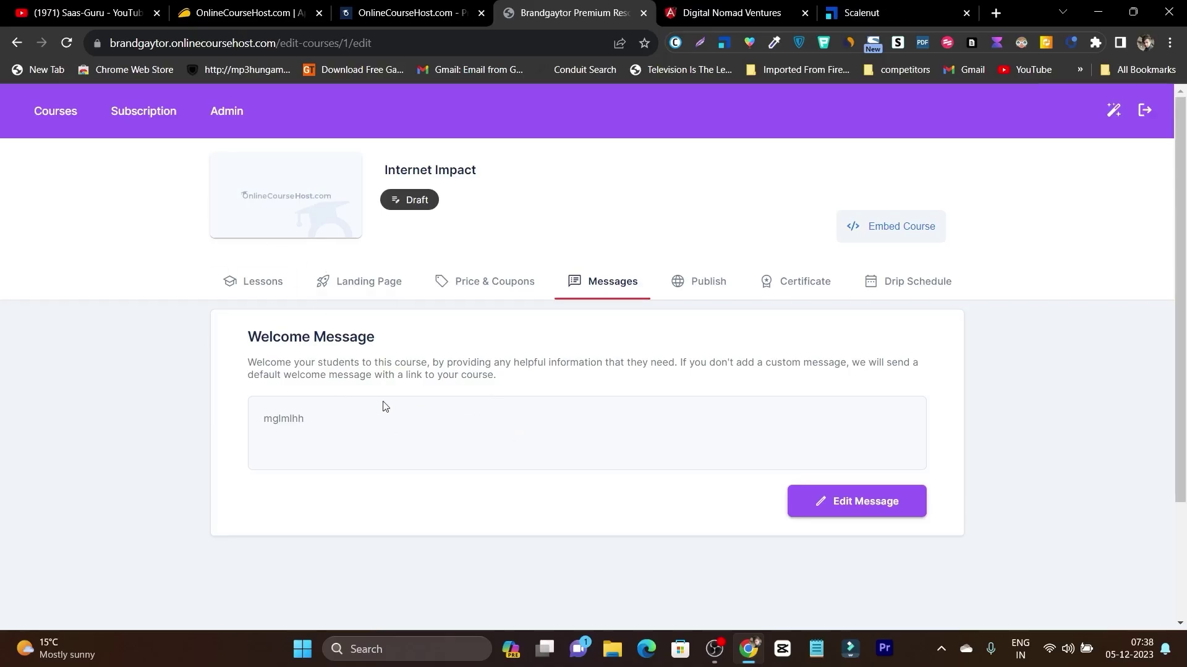
Step: Open the course's publishing settings and review the checklist of steps required before publication
click(692, 293)
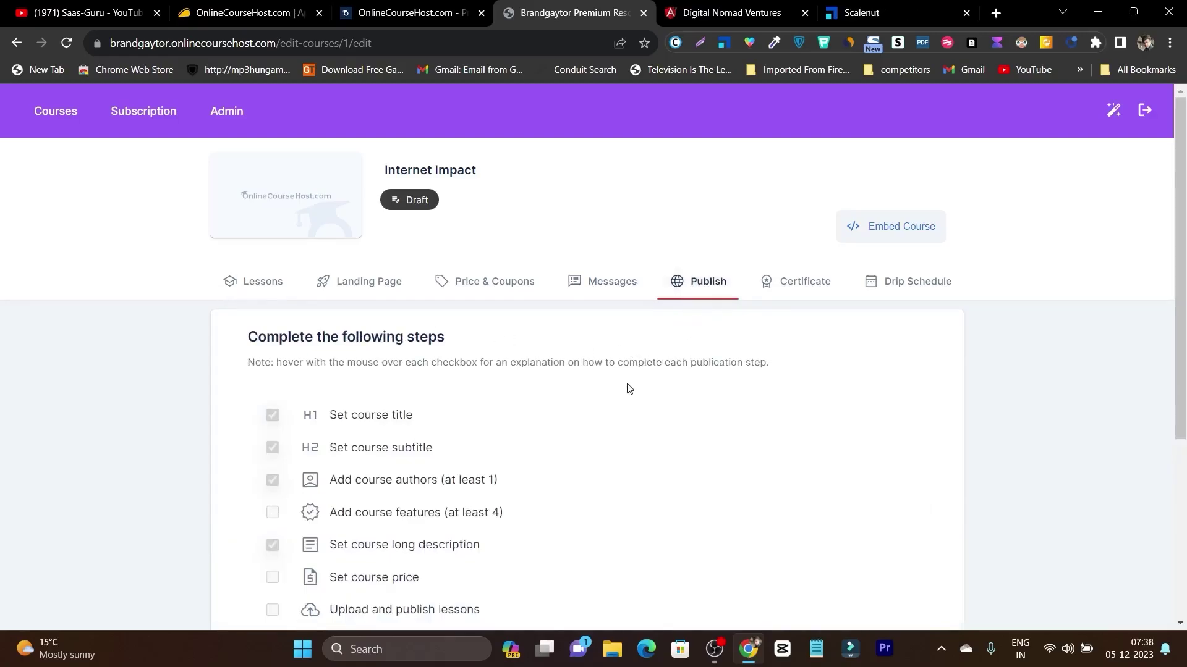
scroll(480, 379, down, 2)
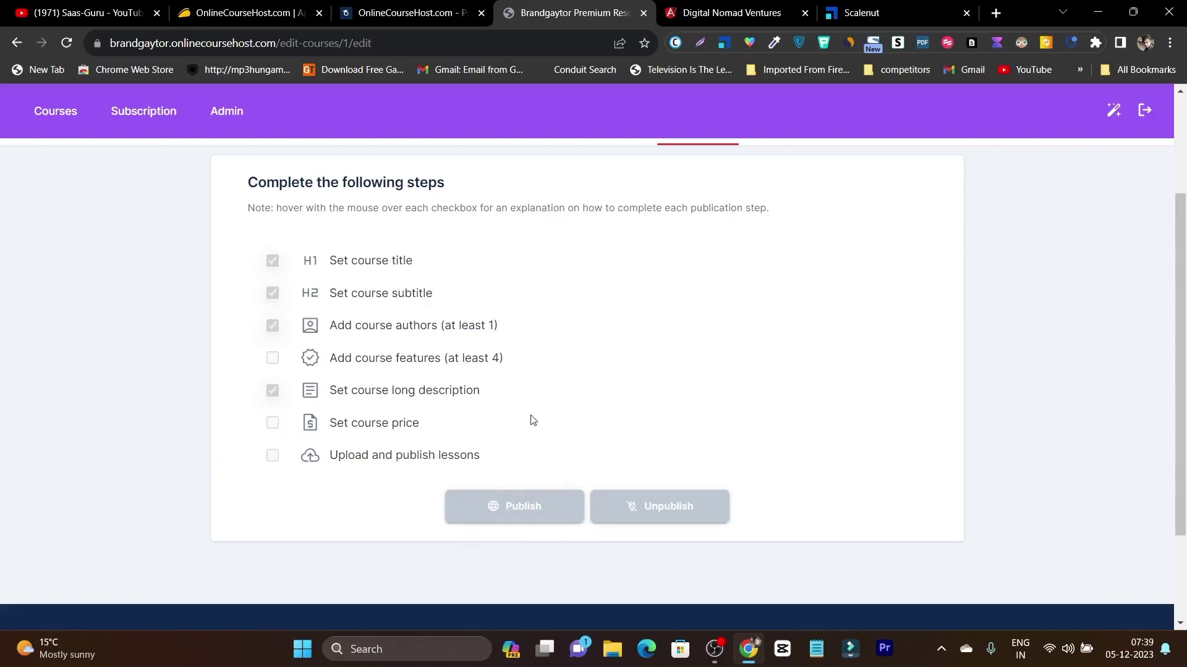
scroll(709, 418, up, 3)
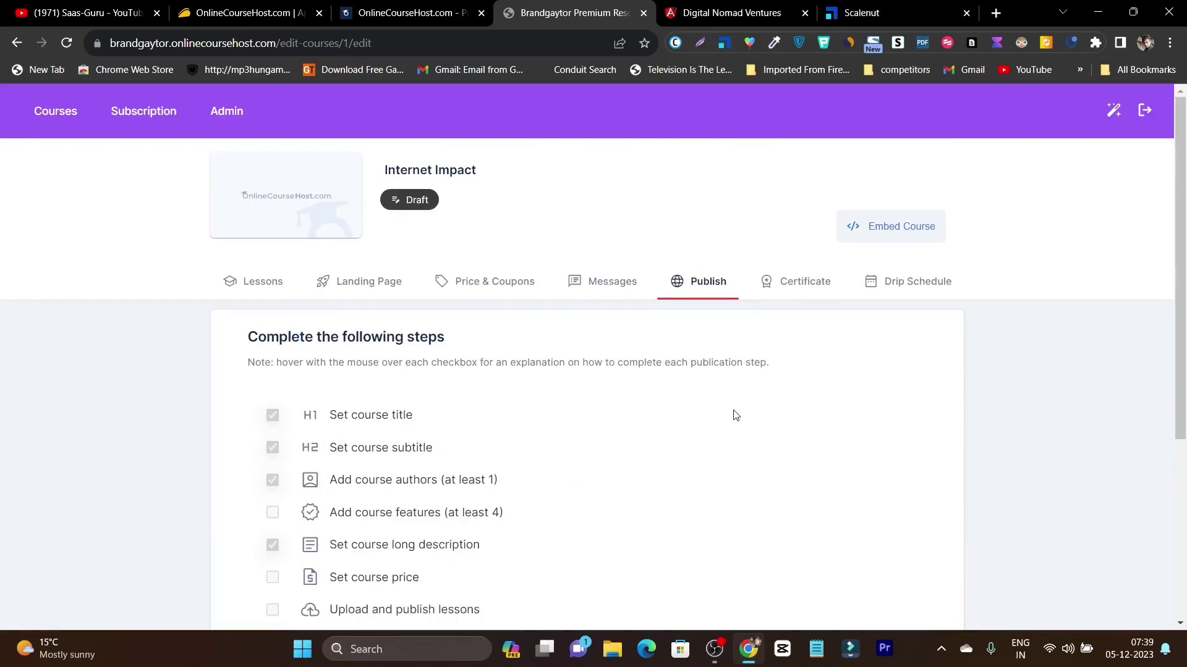
Step: Open the course's certificate settings and examine the disable option, thumbnail, background image choices and custom title field
click(804, 288)
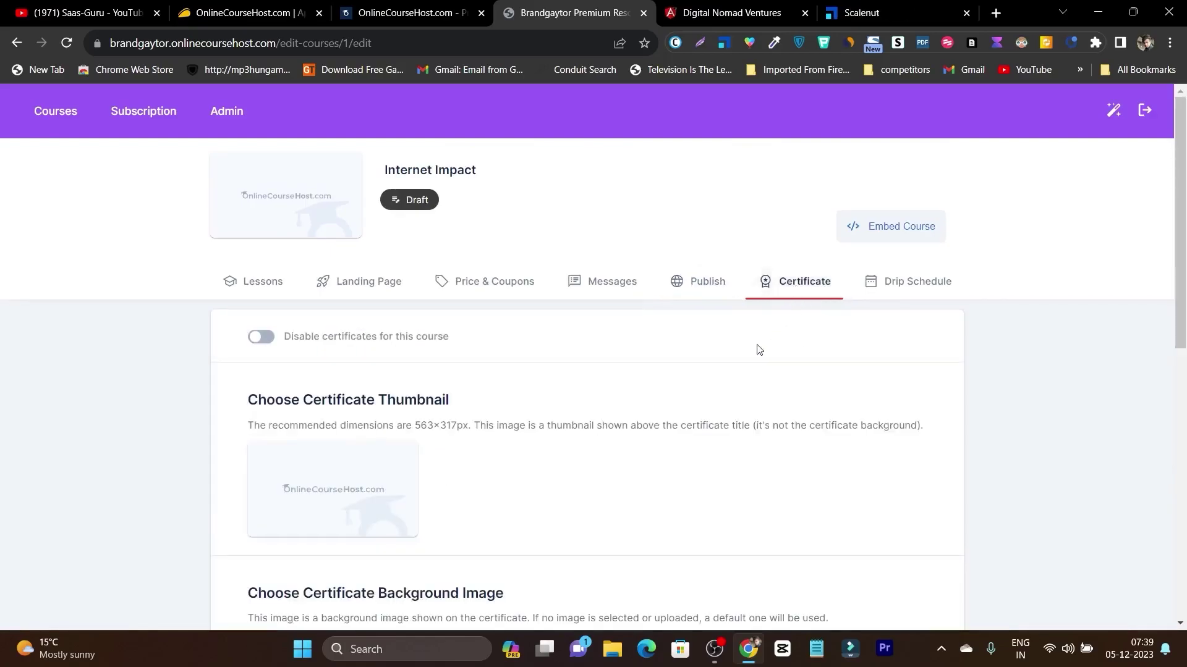
scroll(763, 472, down, 3)
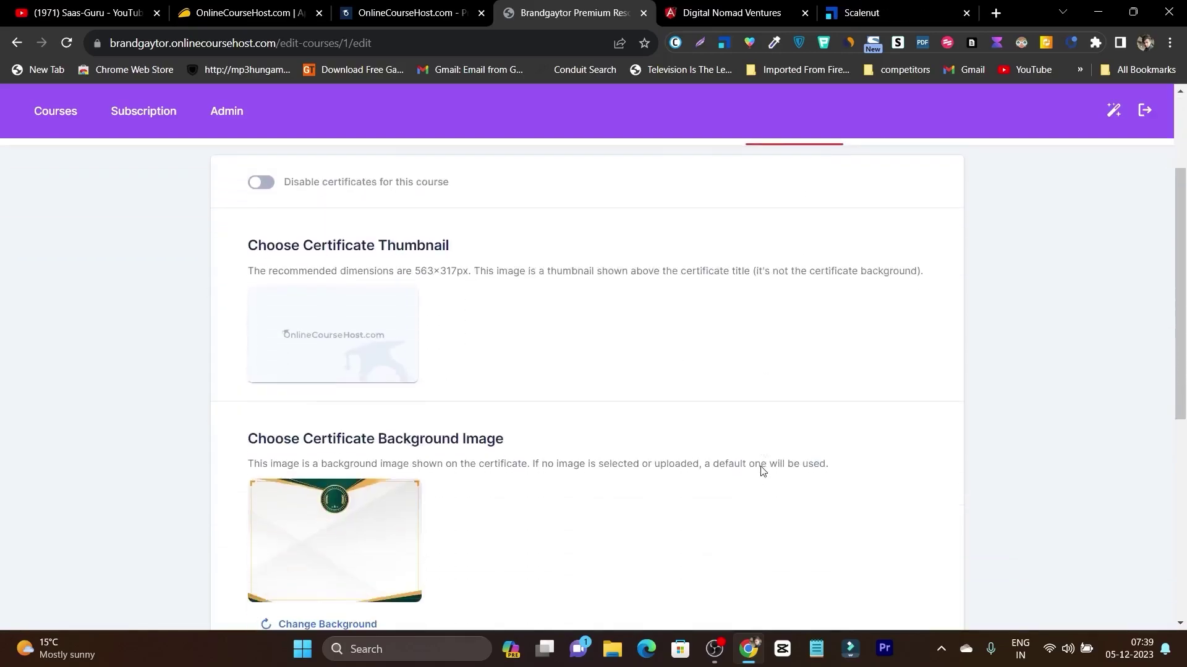
scroll(762, 469, down, 1)
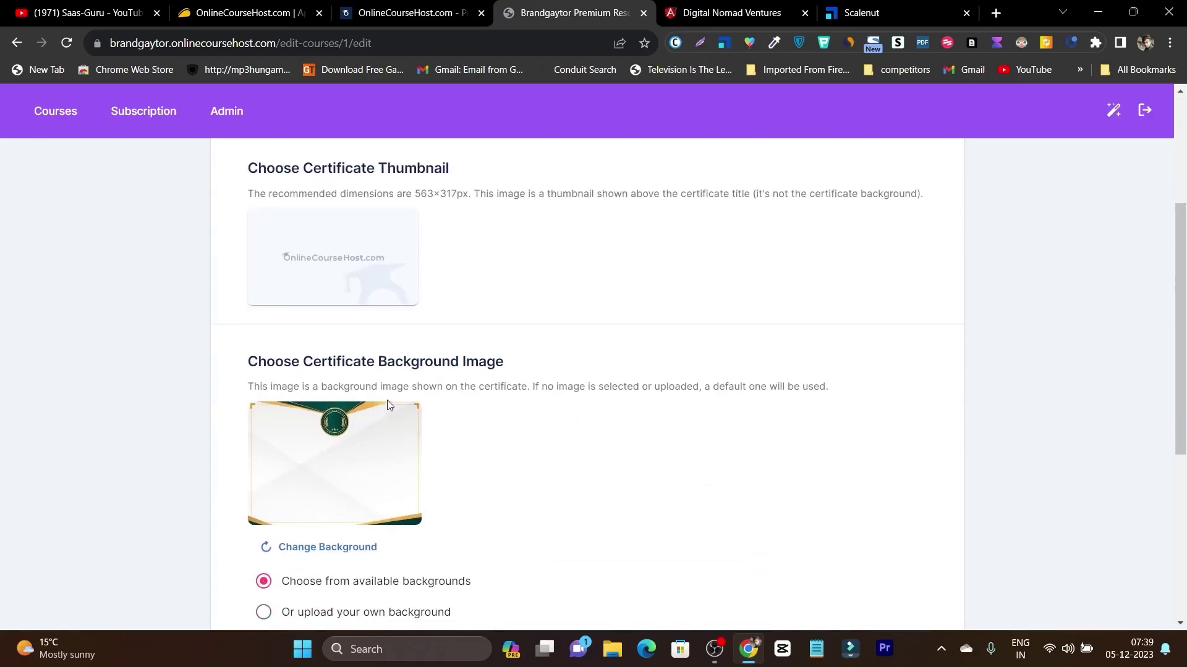
scroll(392, 421, down, 2)
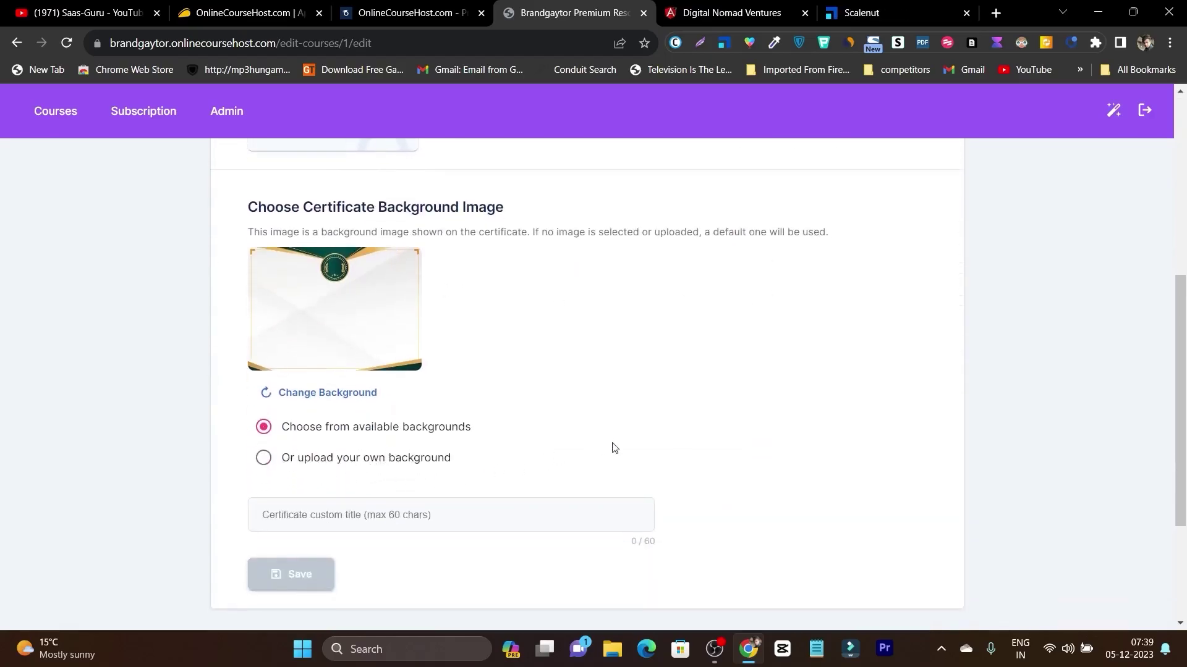
scroll(676, 445, up, 2)
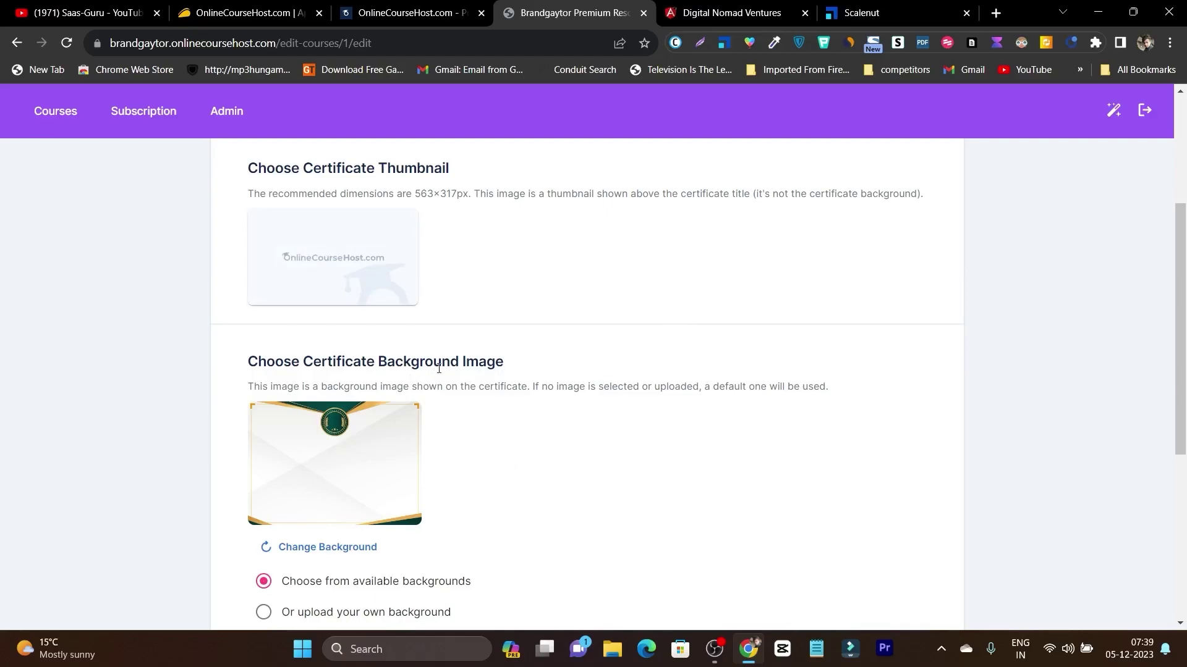
scroll(702, 399, up, 4)
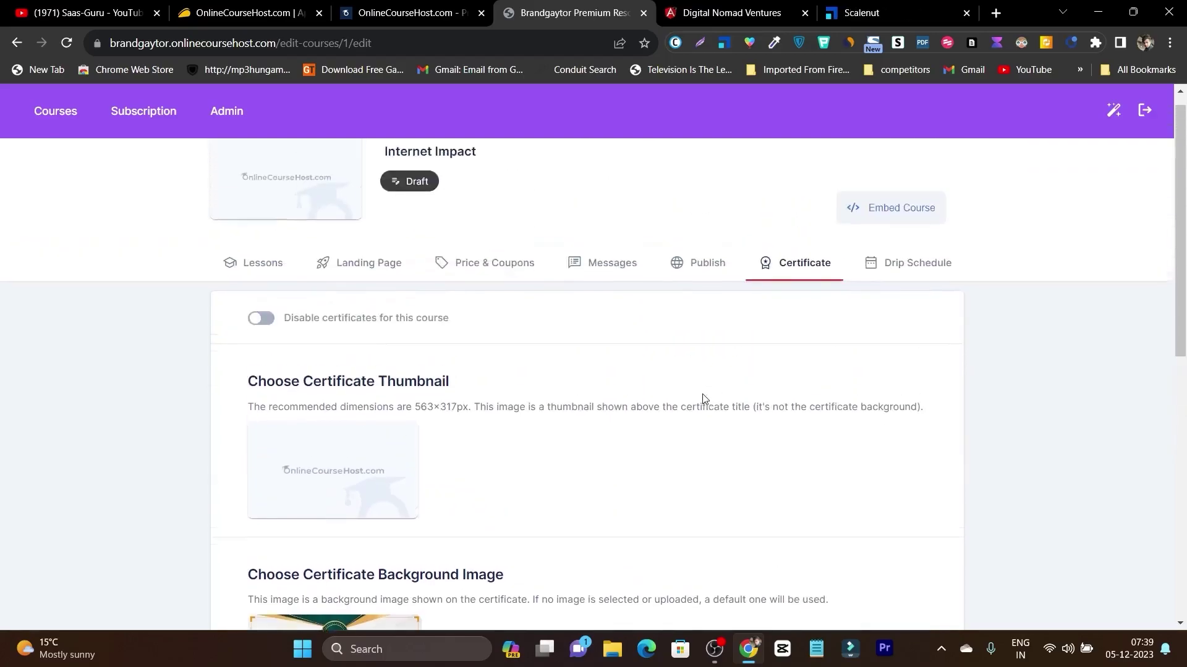
Step: Open the course's drip schedule settings and activate drip for the course
click(930, 285)
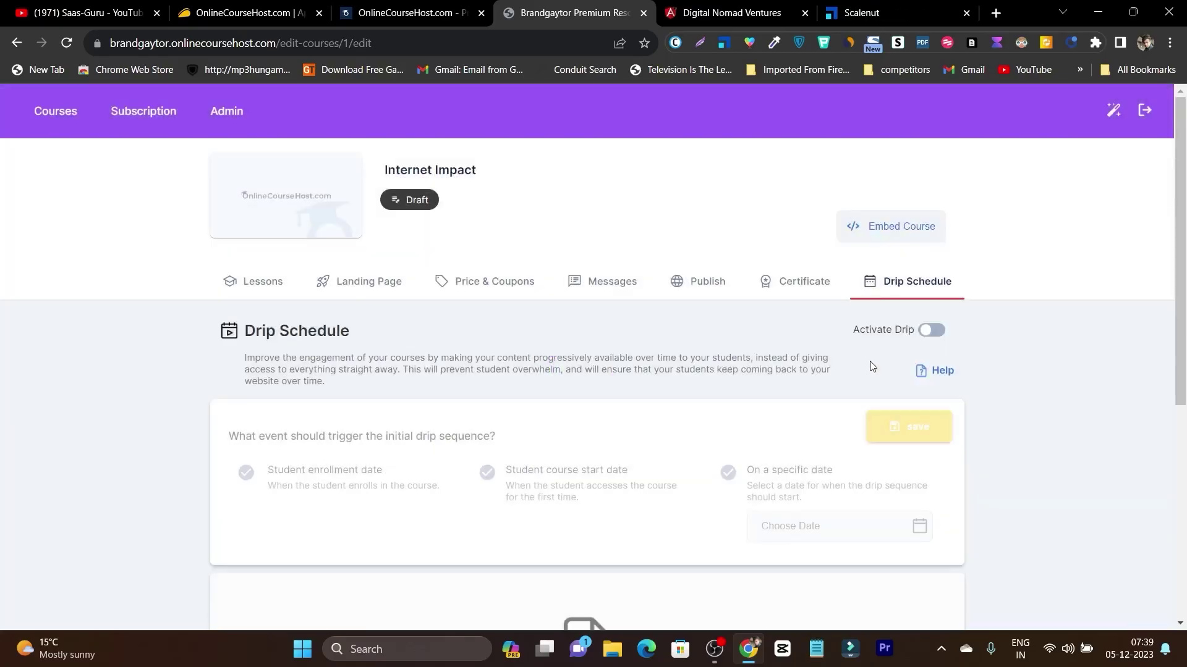
click(936, 330)
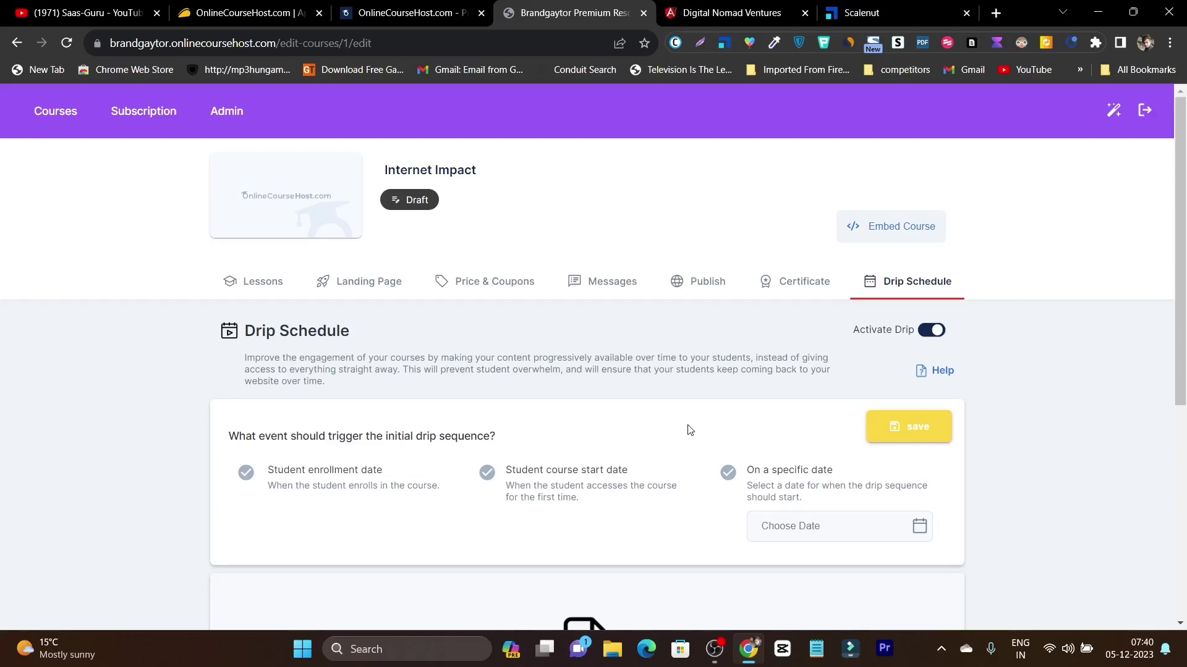
Step: Examine the drip schedule's trigger options, the start date field and the sending email activation section
scroll(689, 429, down, 1)
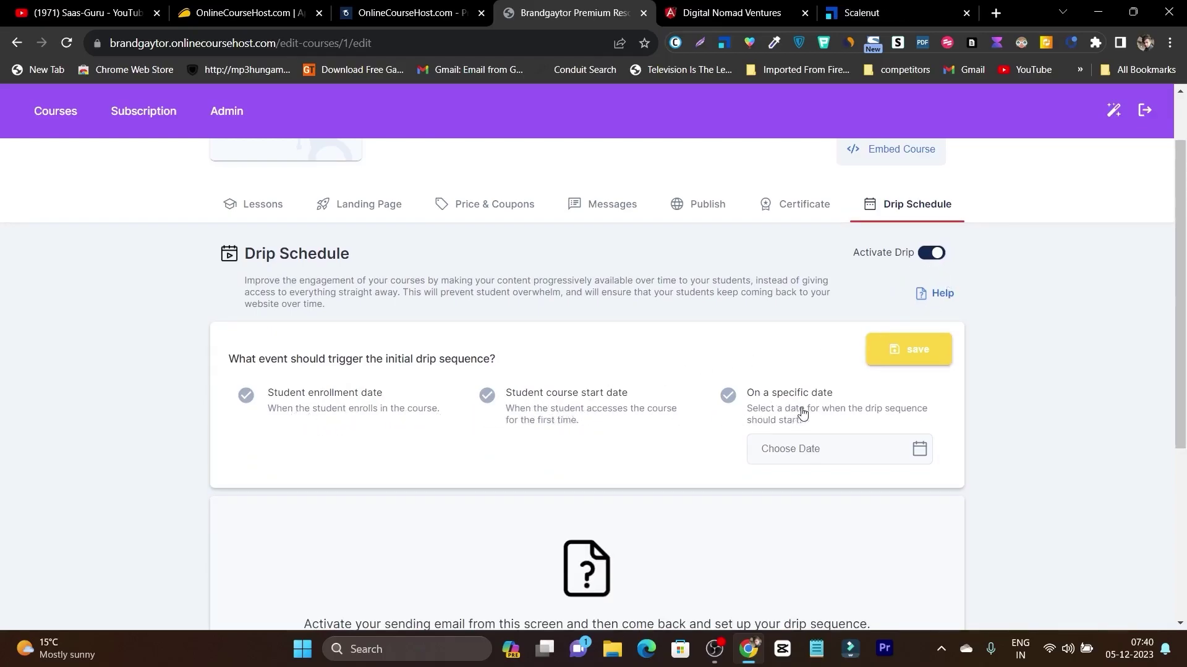
scroll(804, 408, down, 1)
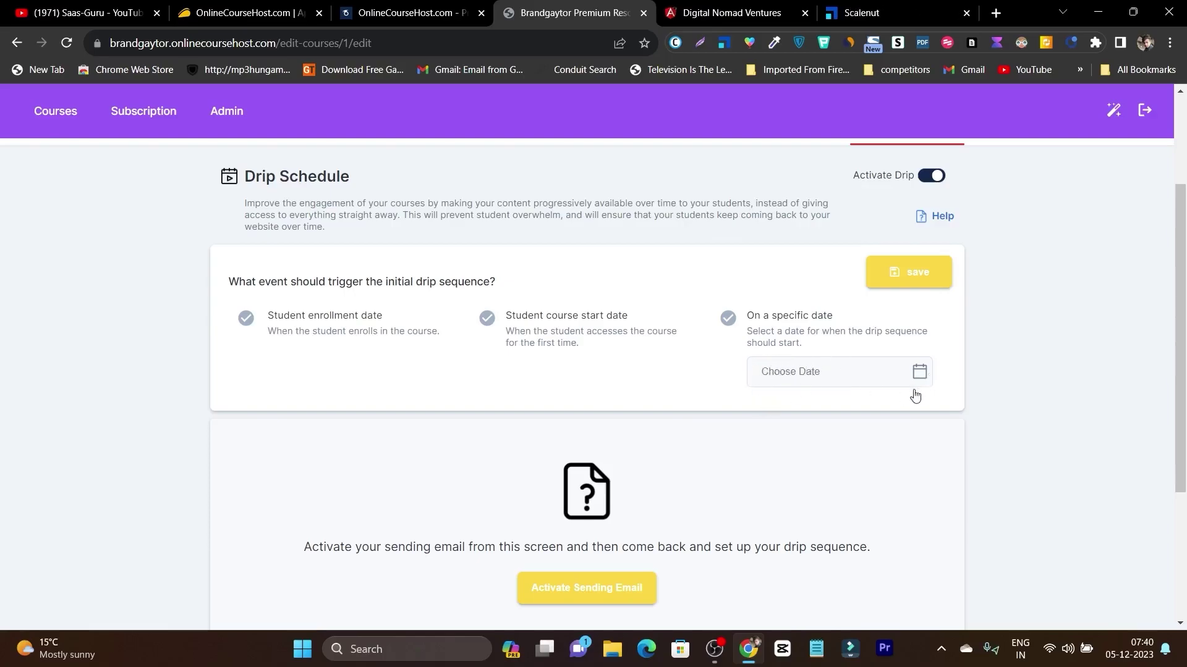
scroll(915, 397, down, 3)
scroll(809, 411, up, 5)
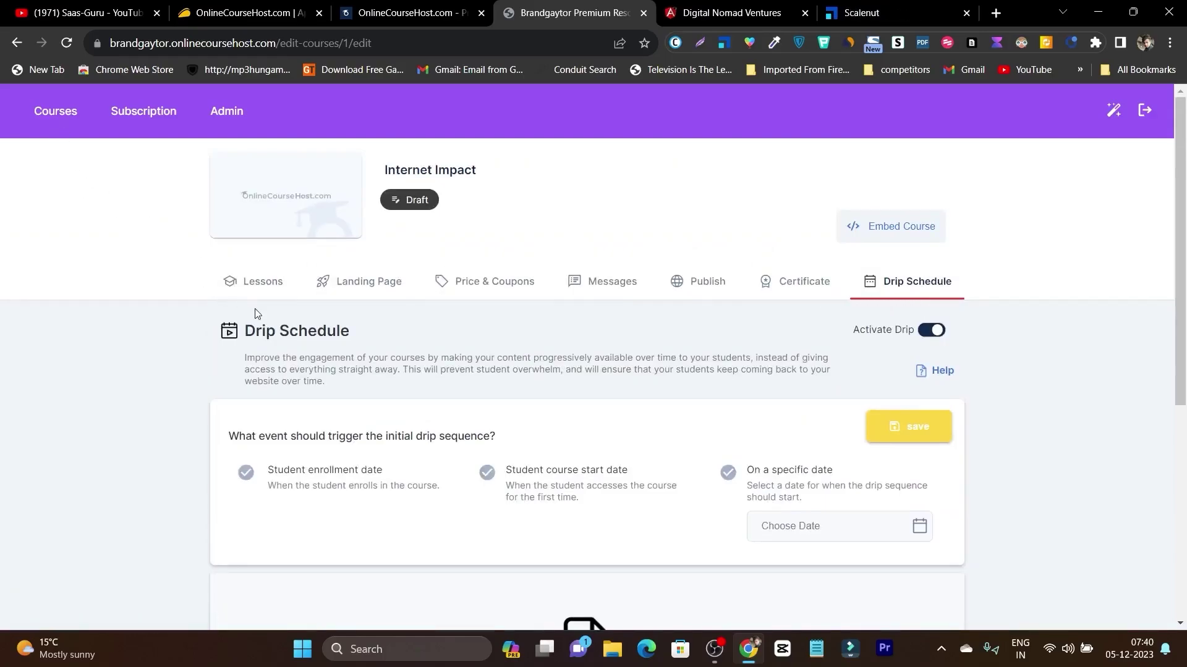
Step: Return to the course's lessons, check the Digital Nomad Ventures sample school's course list, and go back to the course editor
click(263, 289)
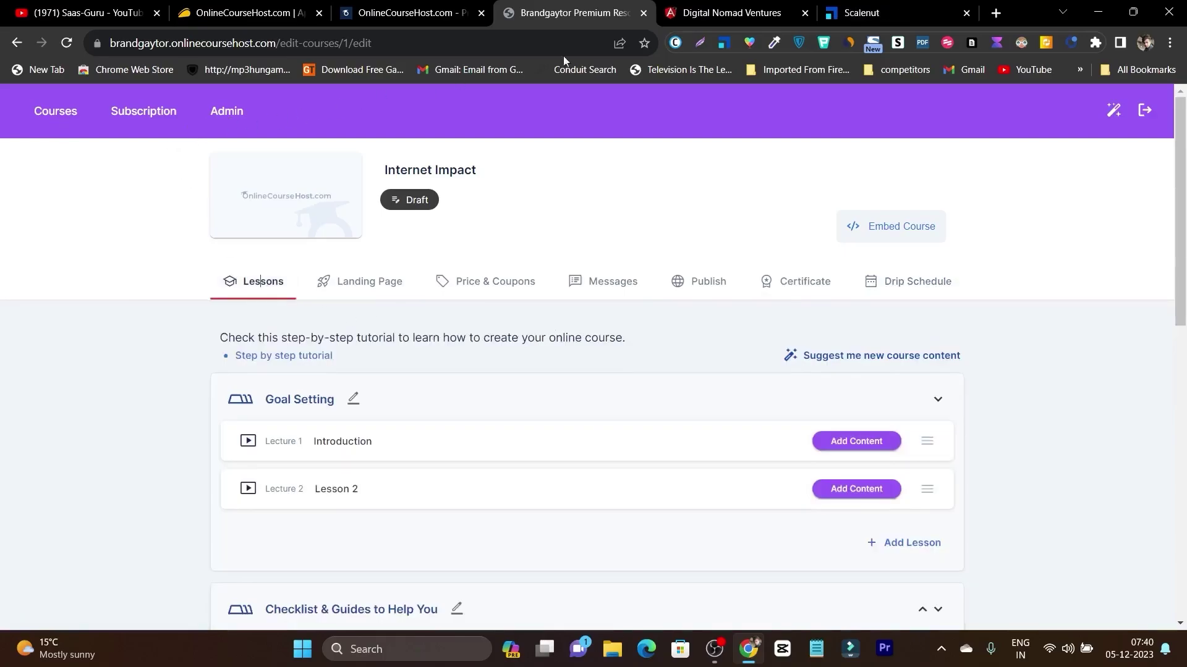
click(732, 12)
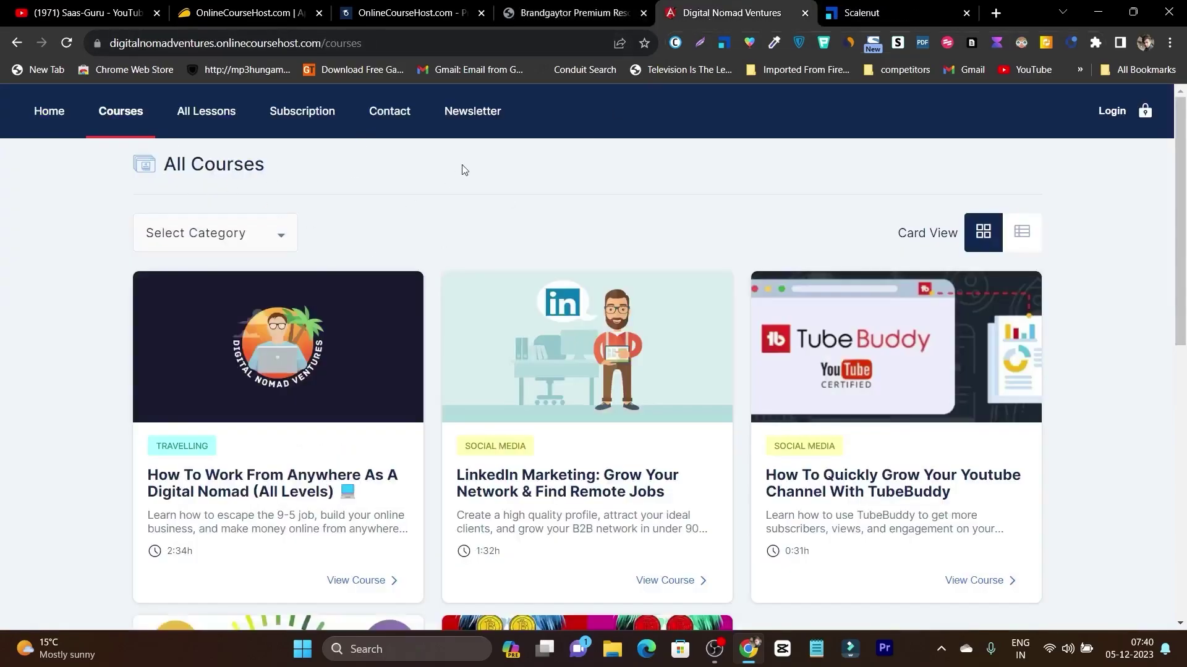
click(548, 11)
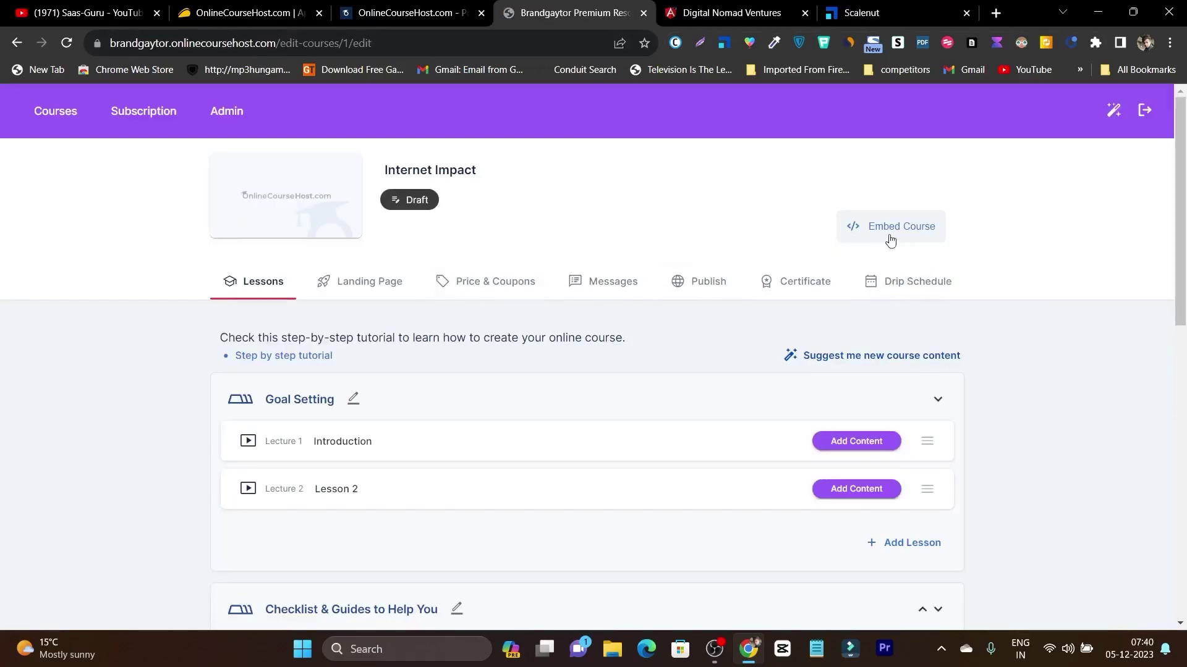
Step: Generate the course's embed code, highlight the whole snippet, close the embed dialog, and return to the list of all courses
click(912, 235)
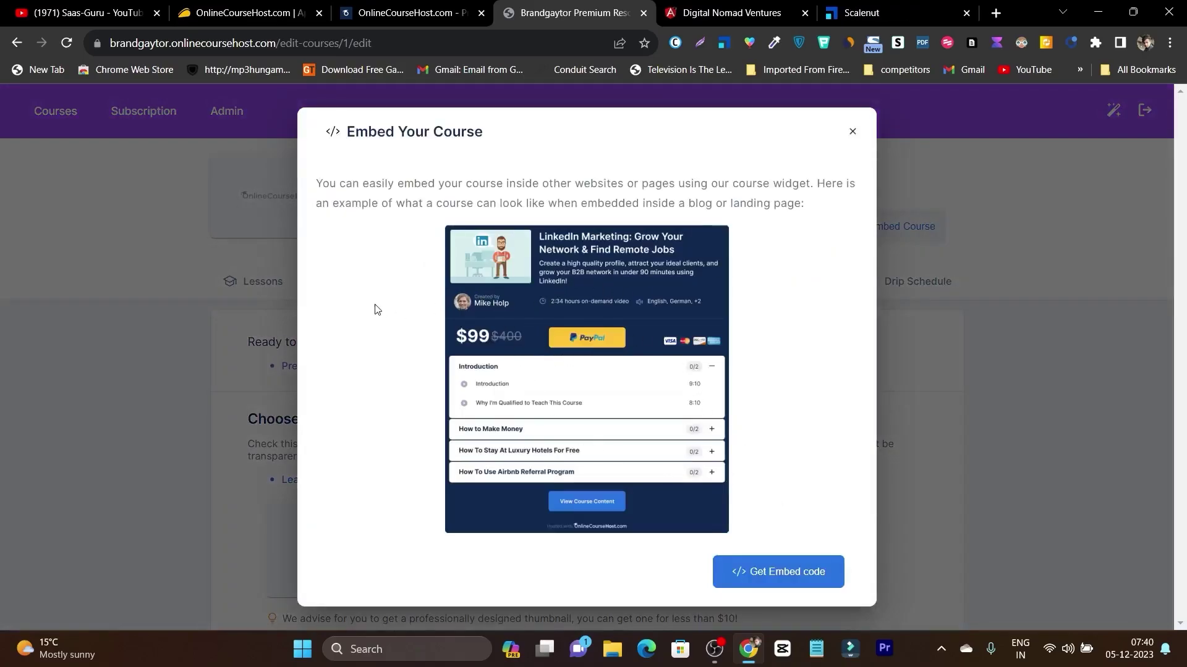
click(775, 573)
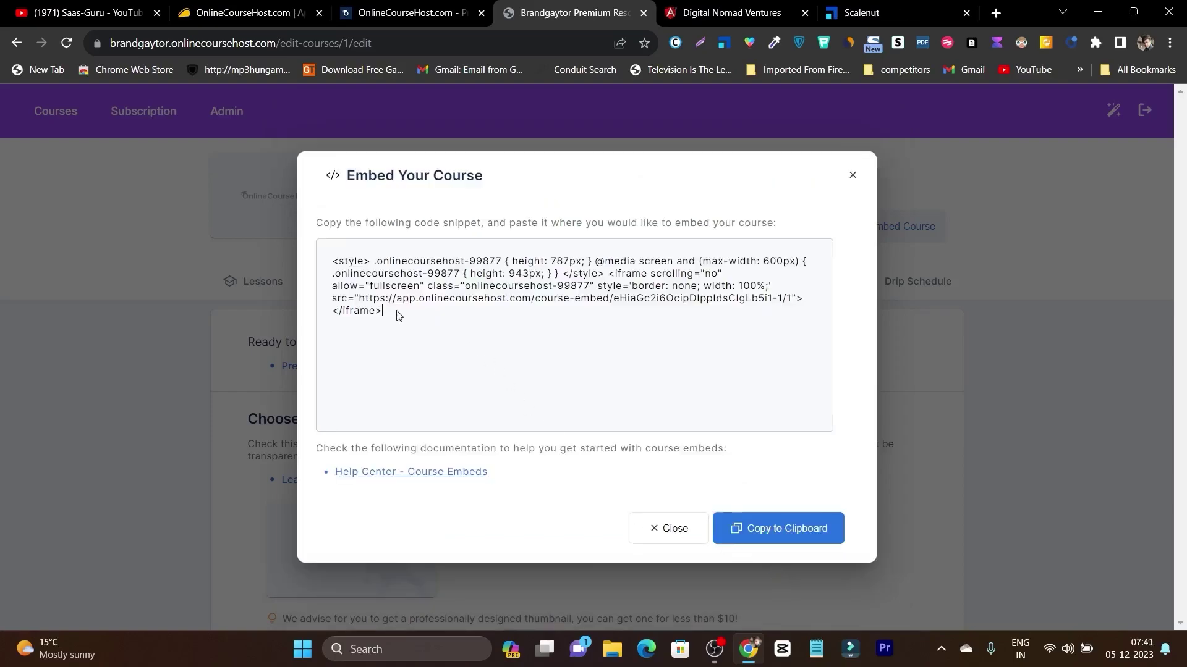
drag(398, 316, 319, 270)
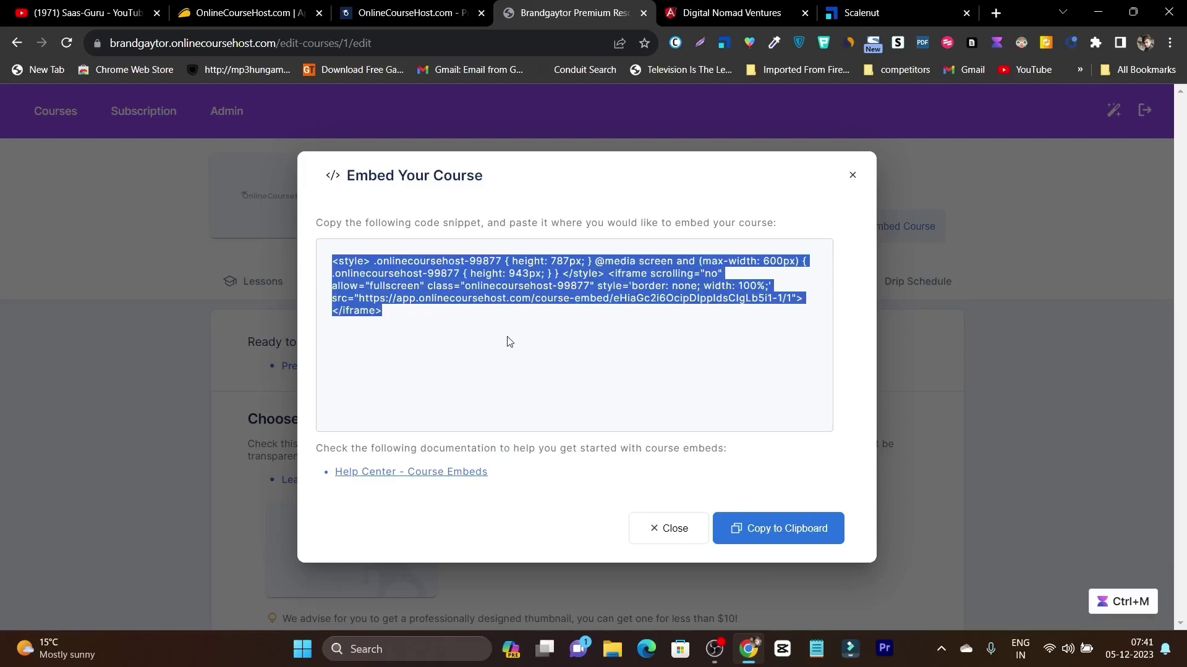
click(852, 175)
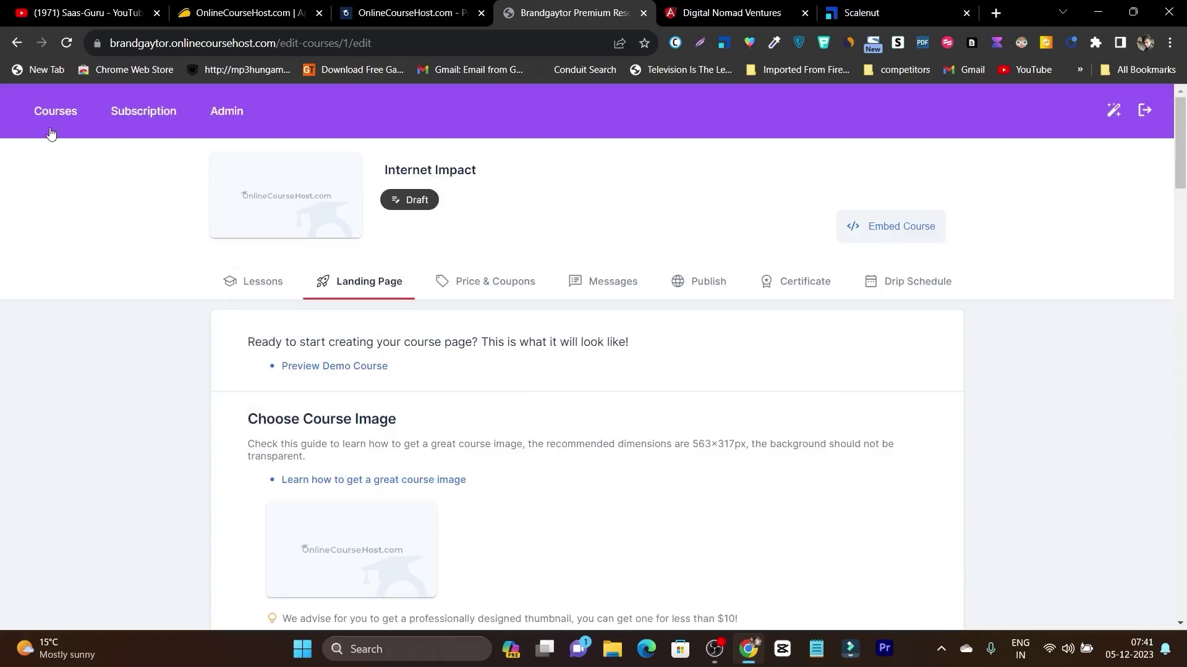
click(75, 109)
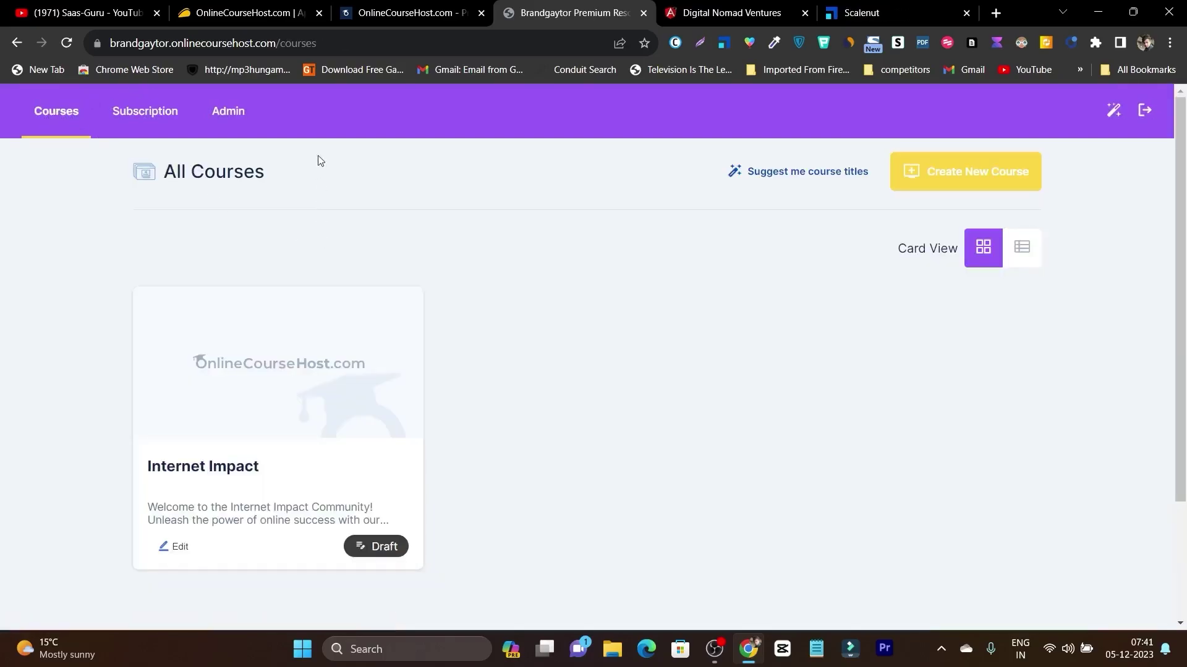
Step: Switch to the OnlineCourseHost.com deal on AppSumo and read through its customer questions, creator replies and reviews
click(294, 11)
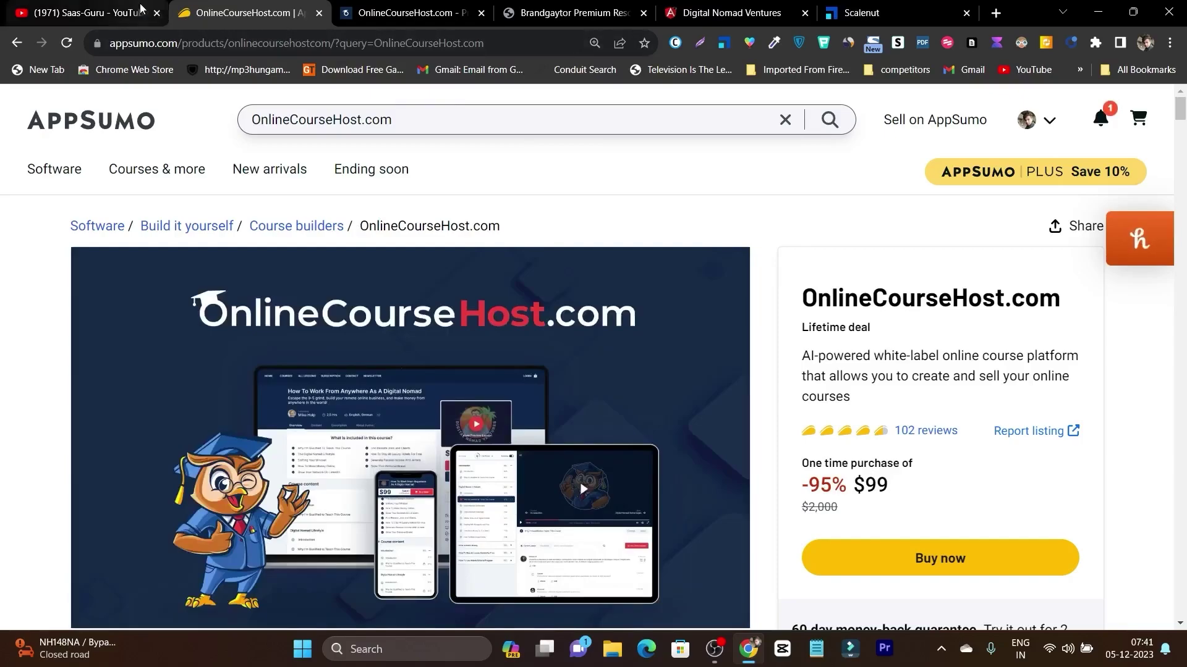
scroll(785, 325, down, 3)
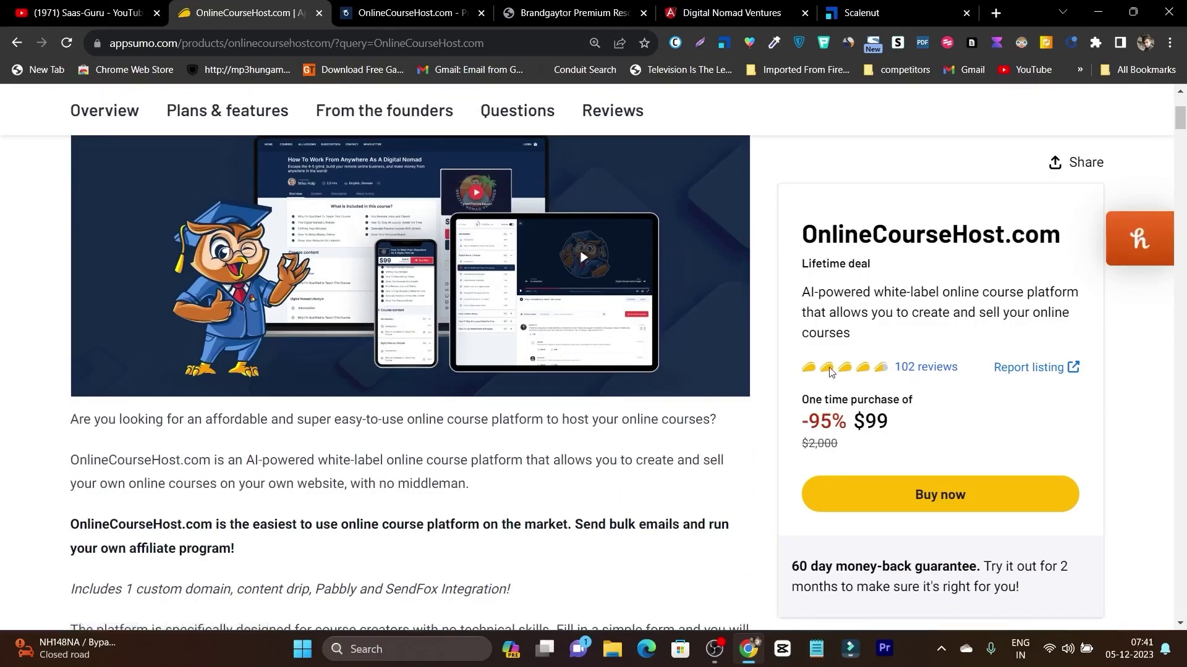
click(923, 368)
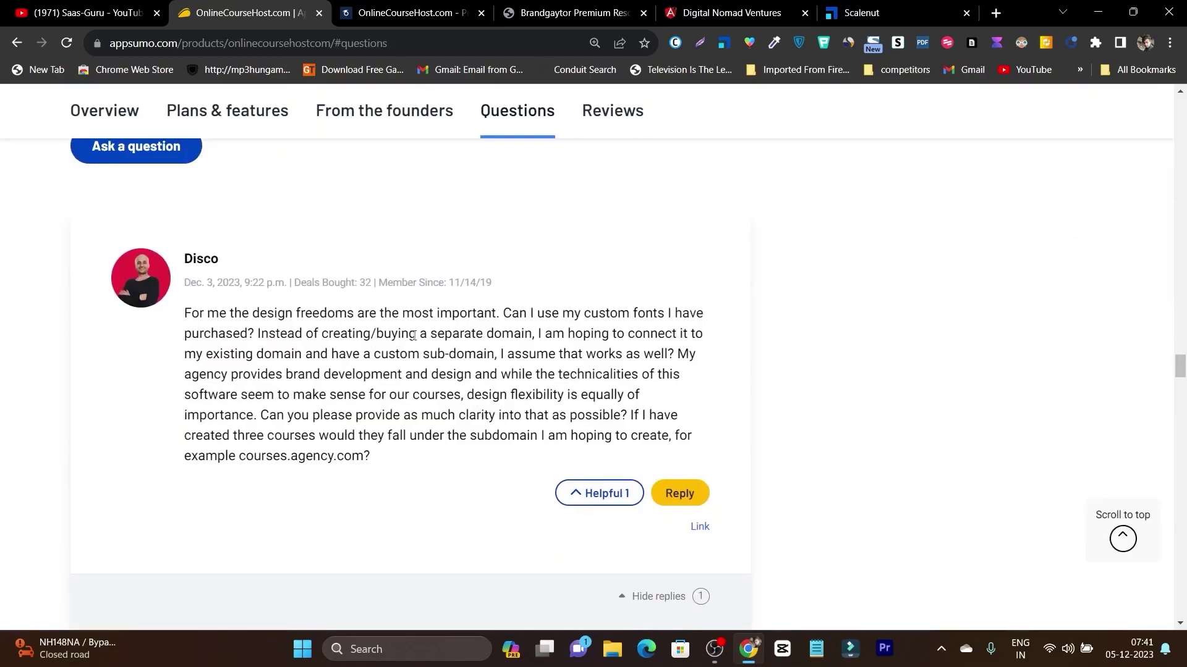
scroll(370, 371, down, 6)
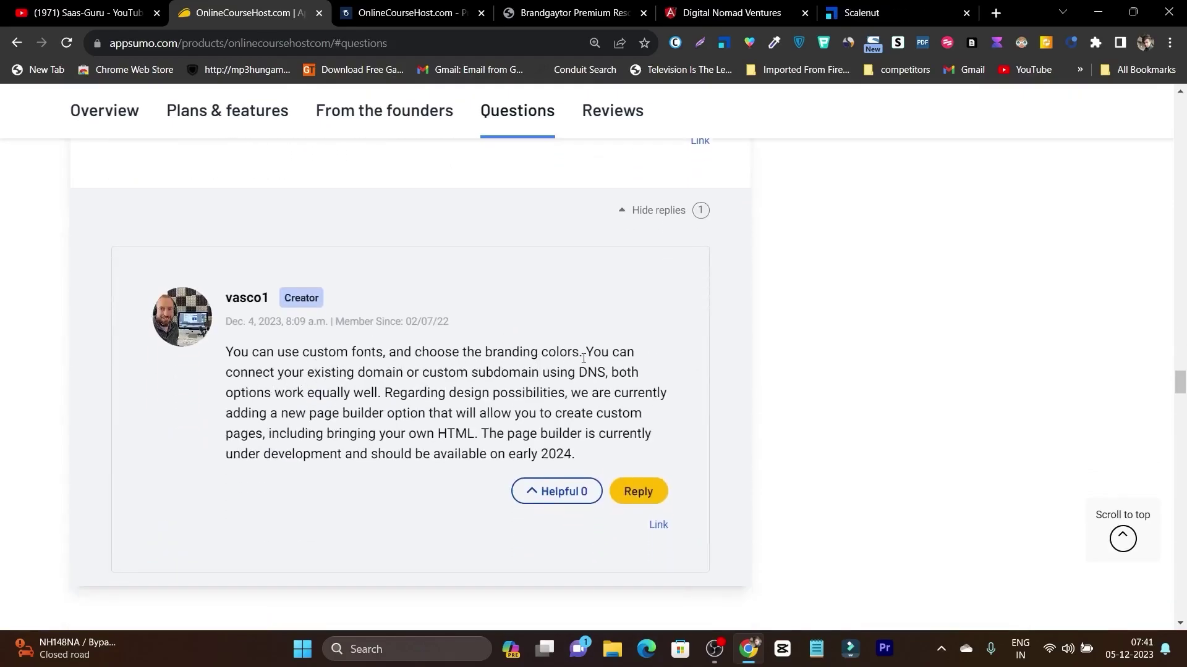
scroll(584, 358, down, 15)
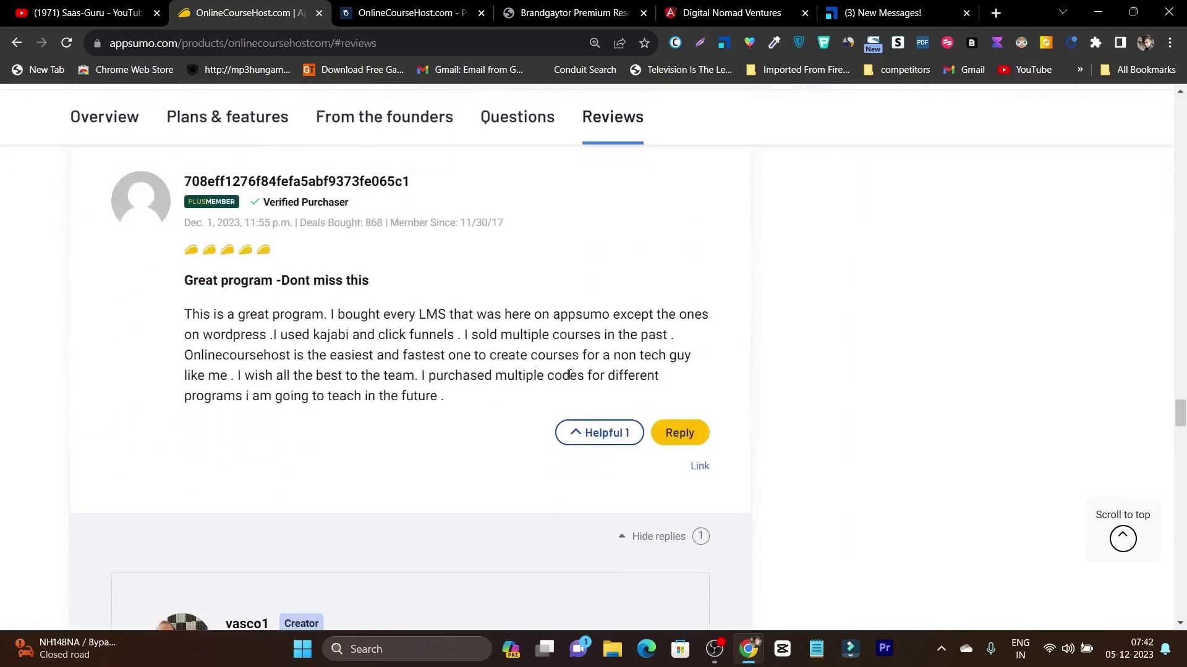
scroll(568, 375, down, 15)
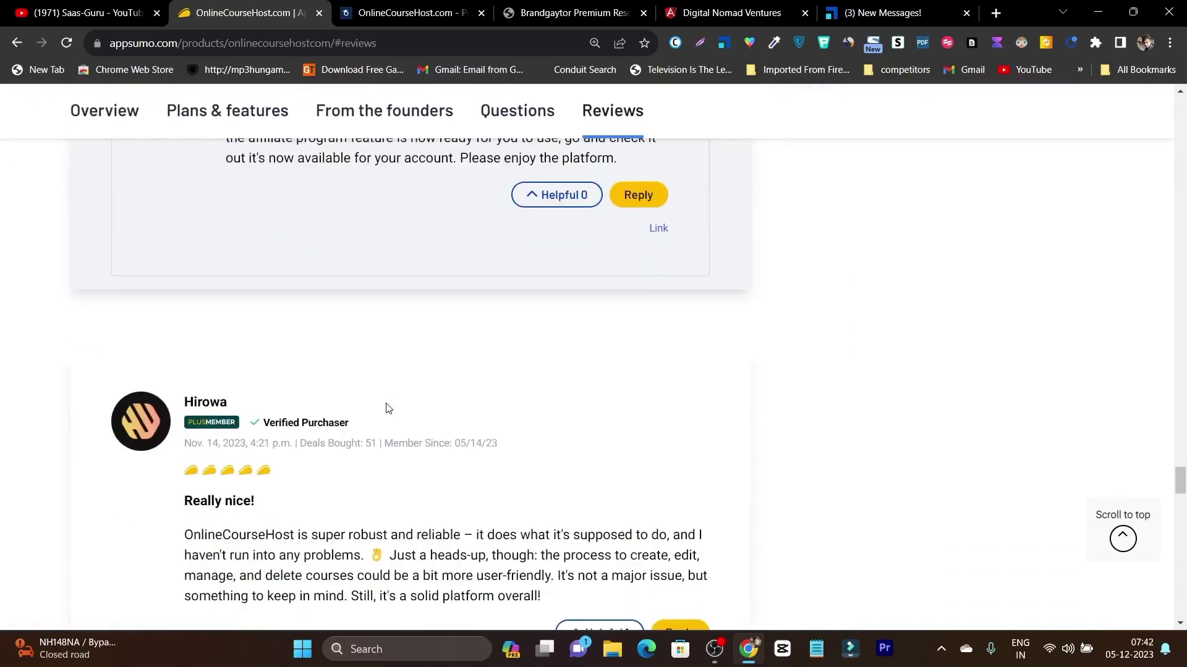
scroll(388, 408, down, 13)
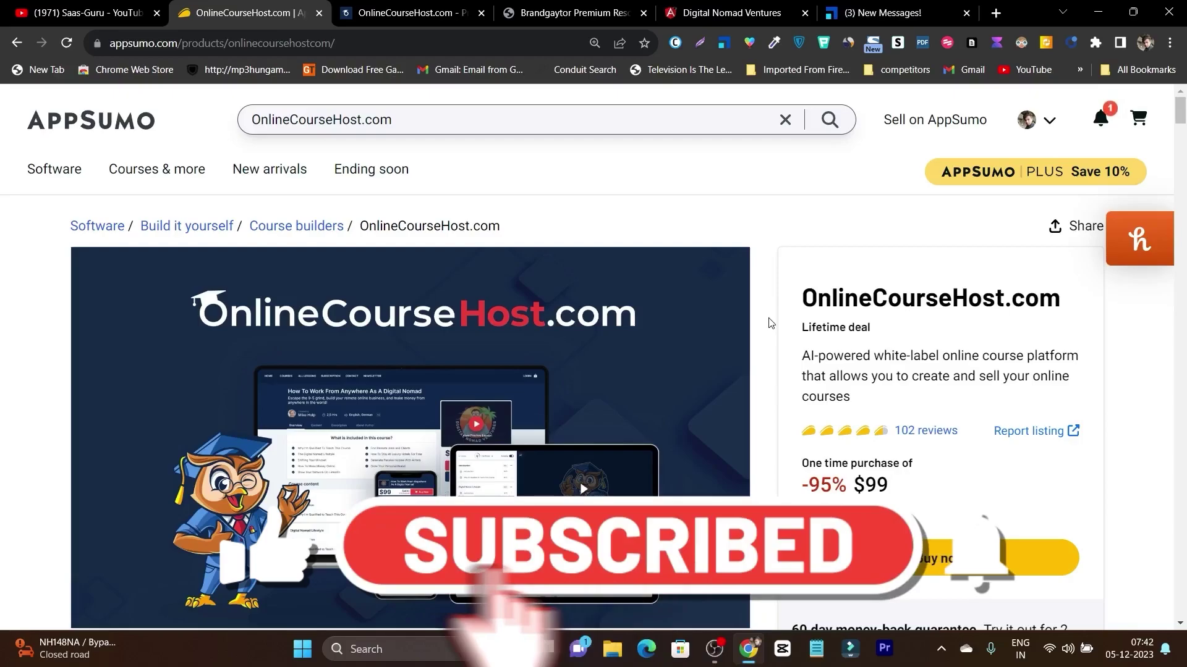
Step: Read the product description on the OnlineCourseHost.com AppSumo deal page, down to the TL;DR section
scroll(769, 315, down, 3)
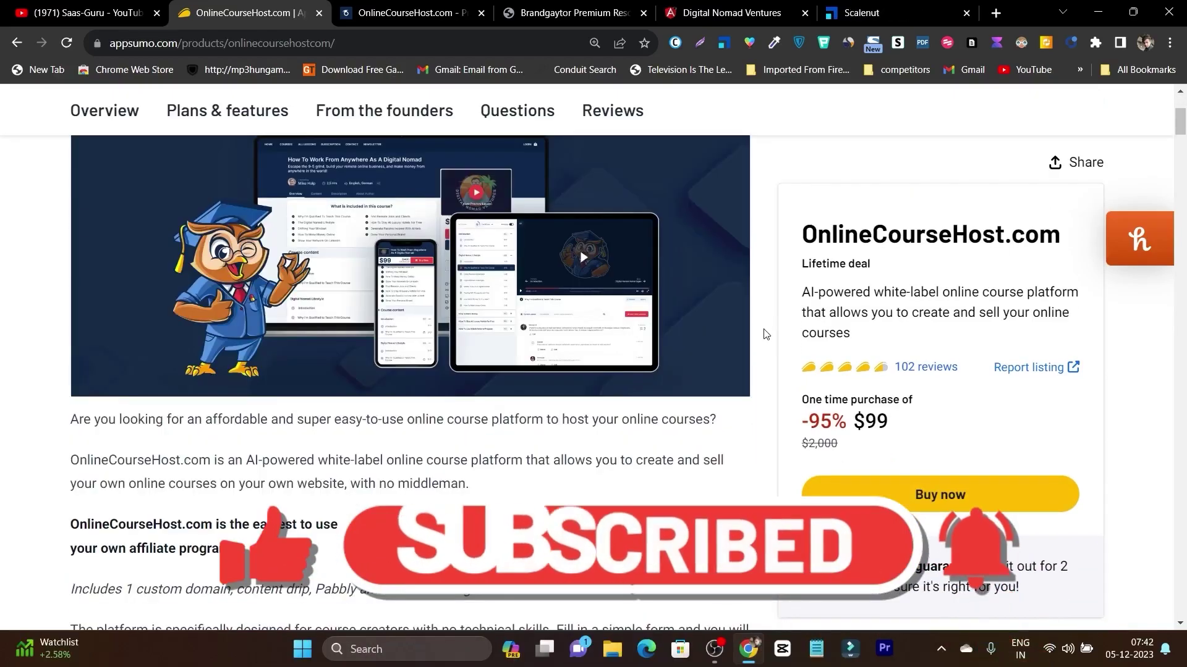
scroll(767, 331, down, 3)
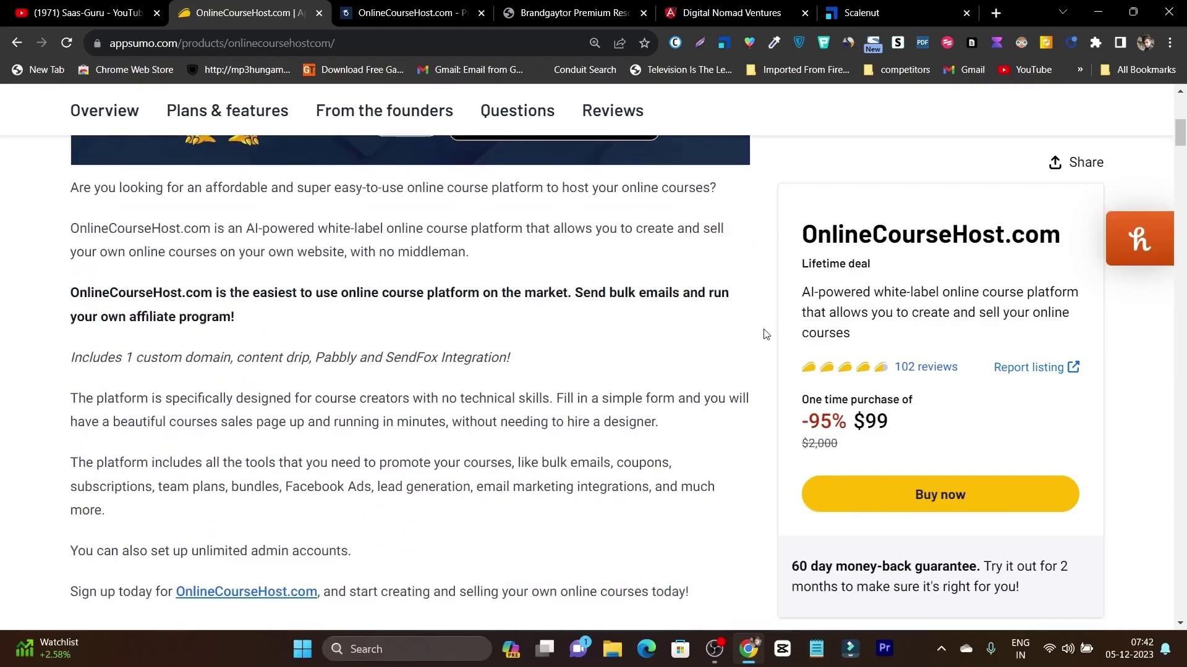
scroll(766, 334, down, 1)
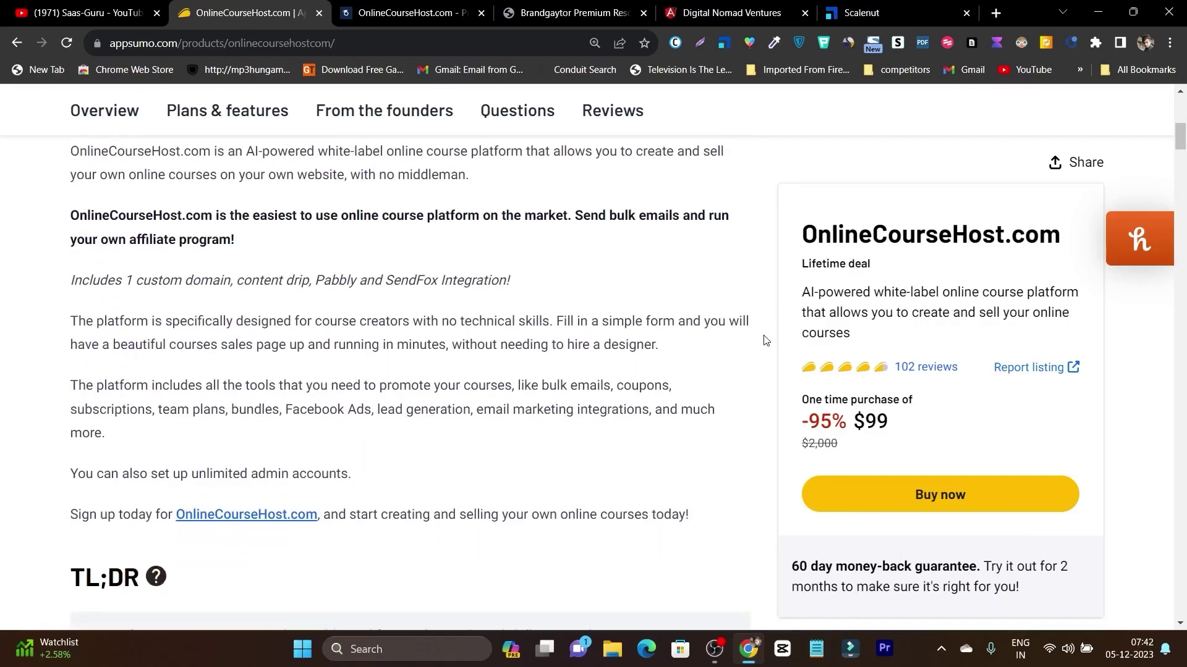